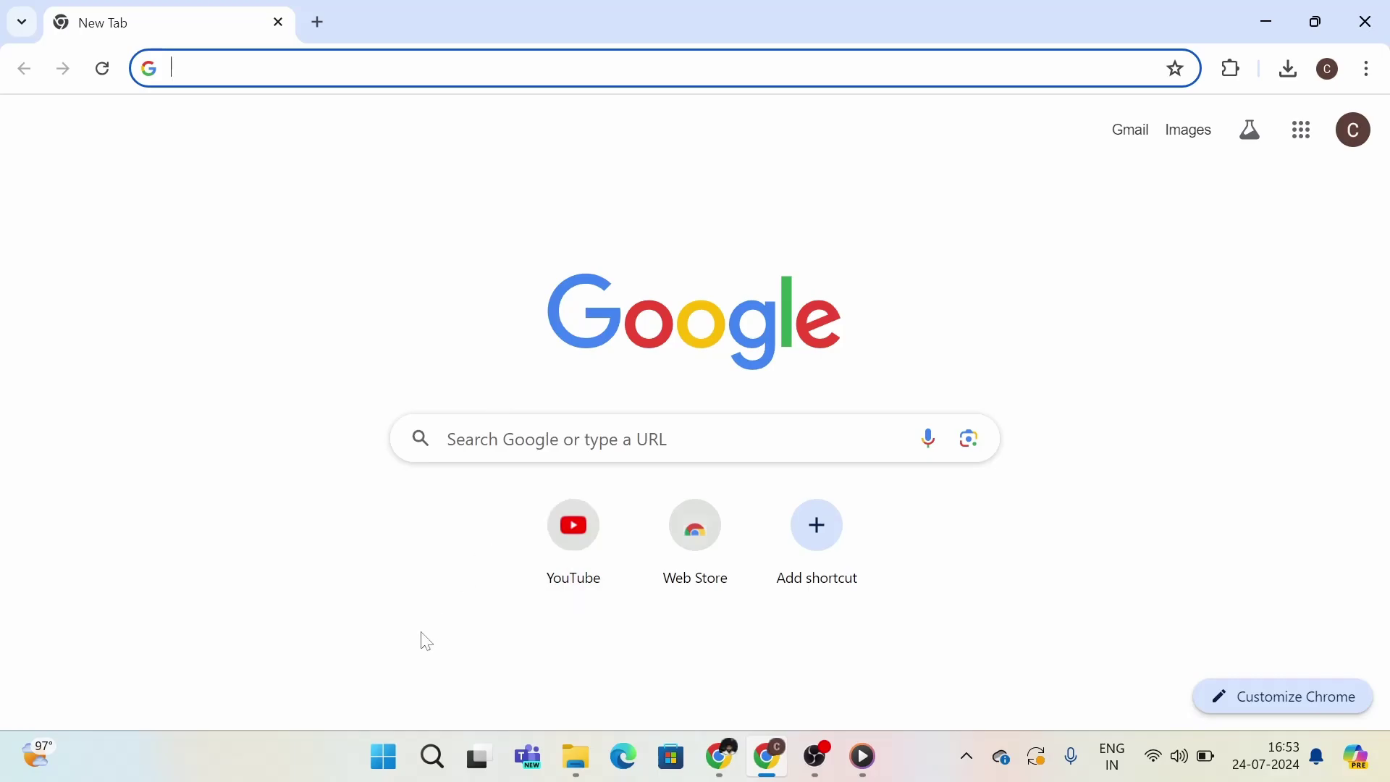
Open Command Prompt and run java -version to check whether Java is installed
left_click(388, 769)
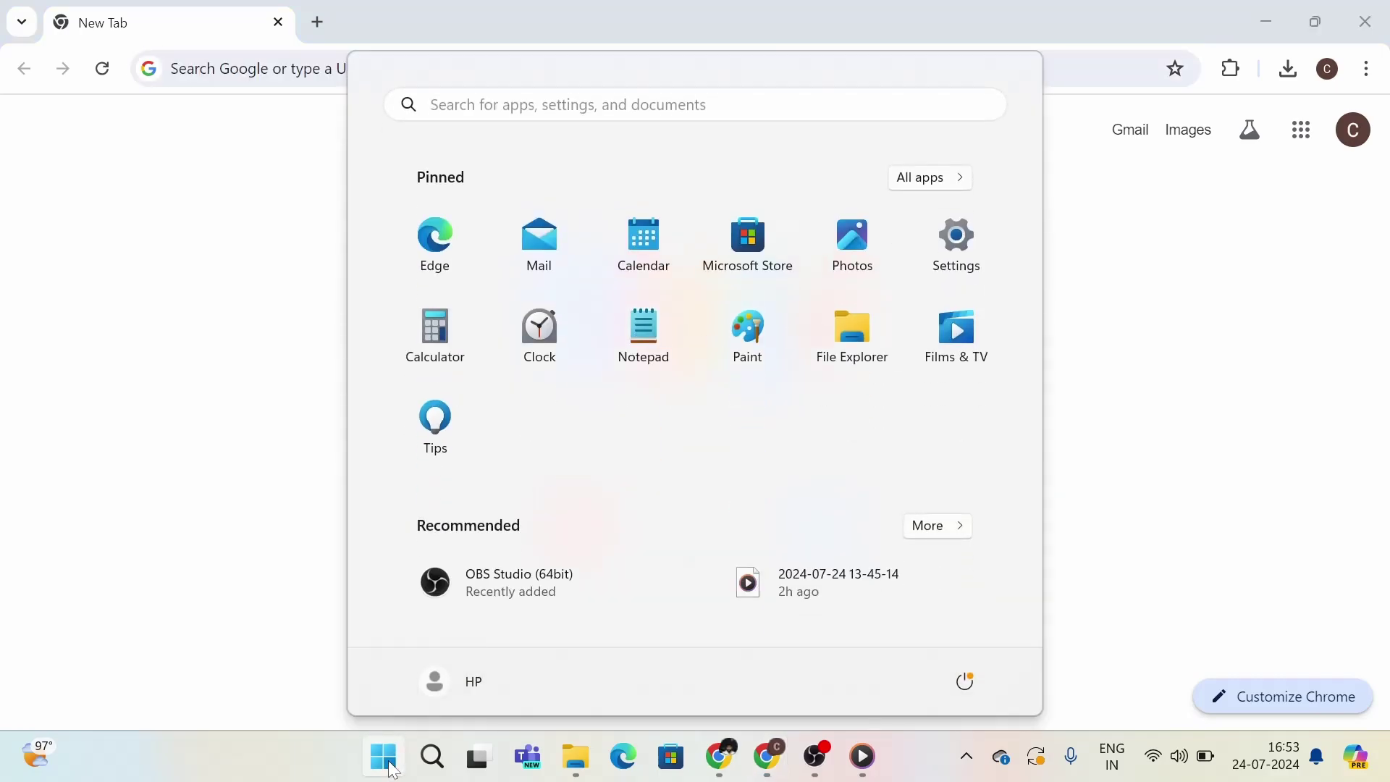
type("cmd")
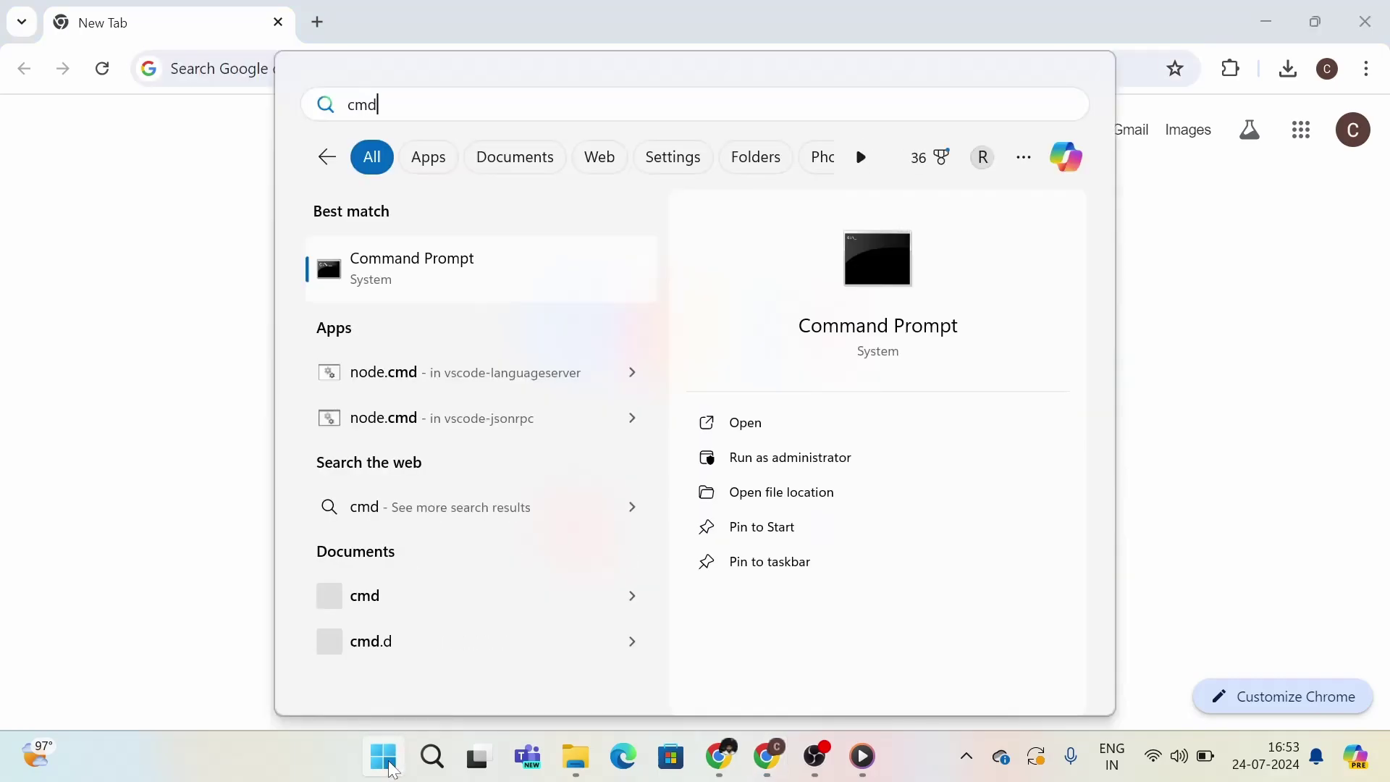
left_click(446, 265)
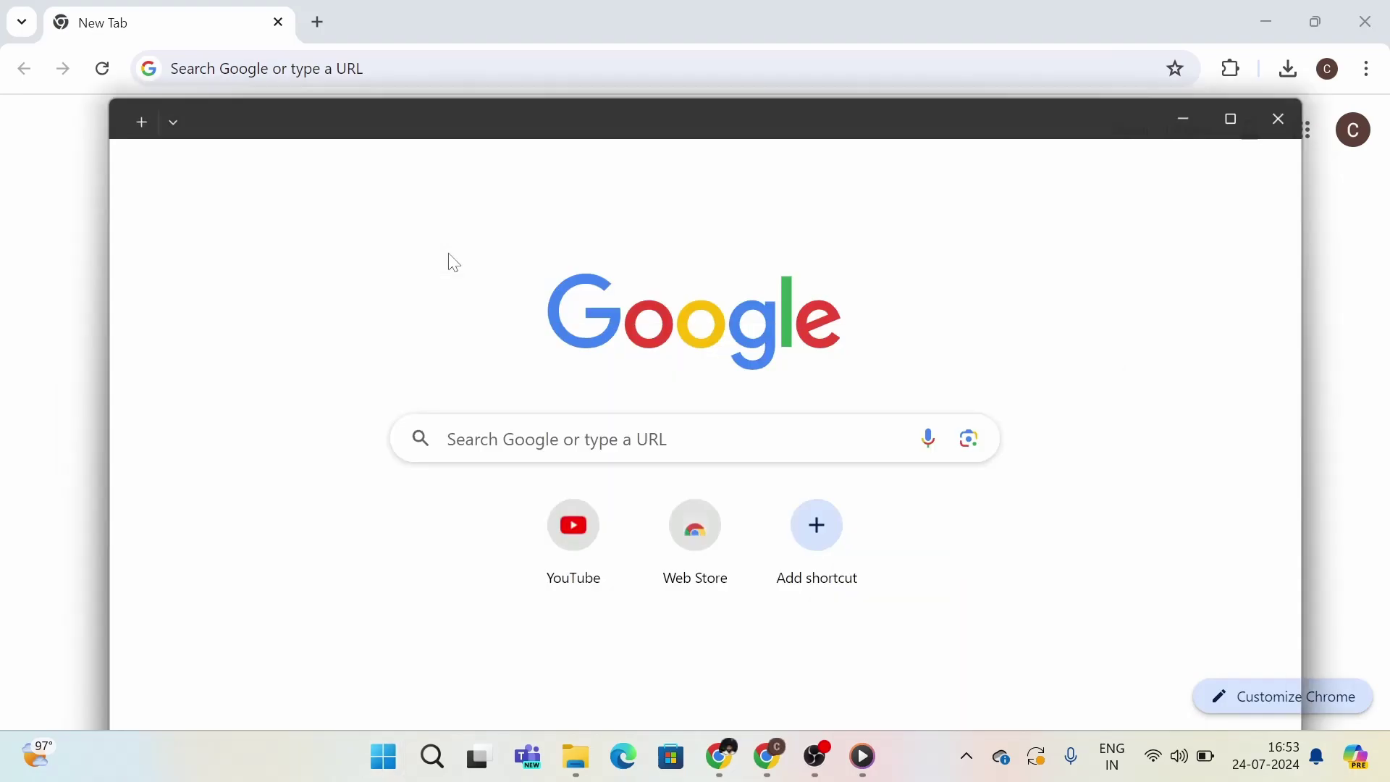
type("java")
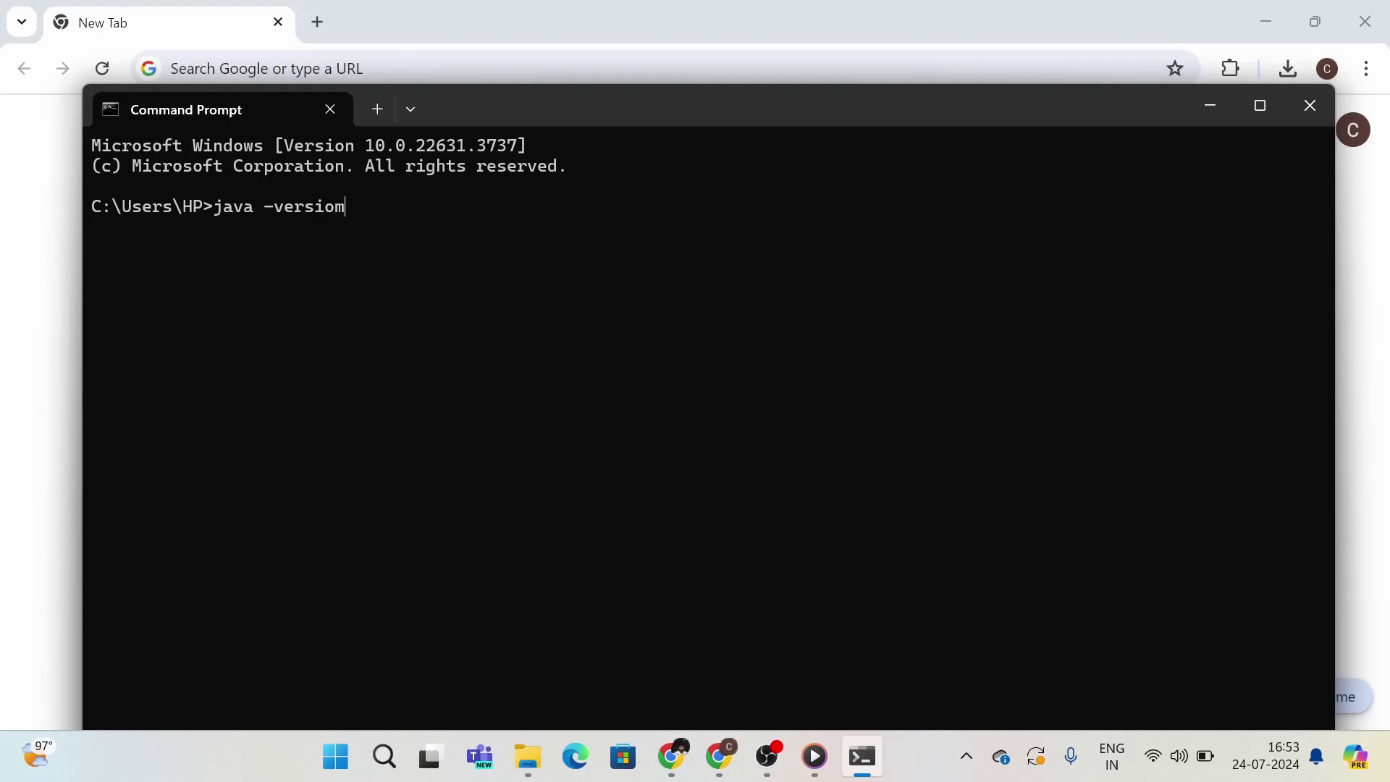
type("-version")
key("Return")
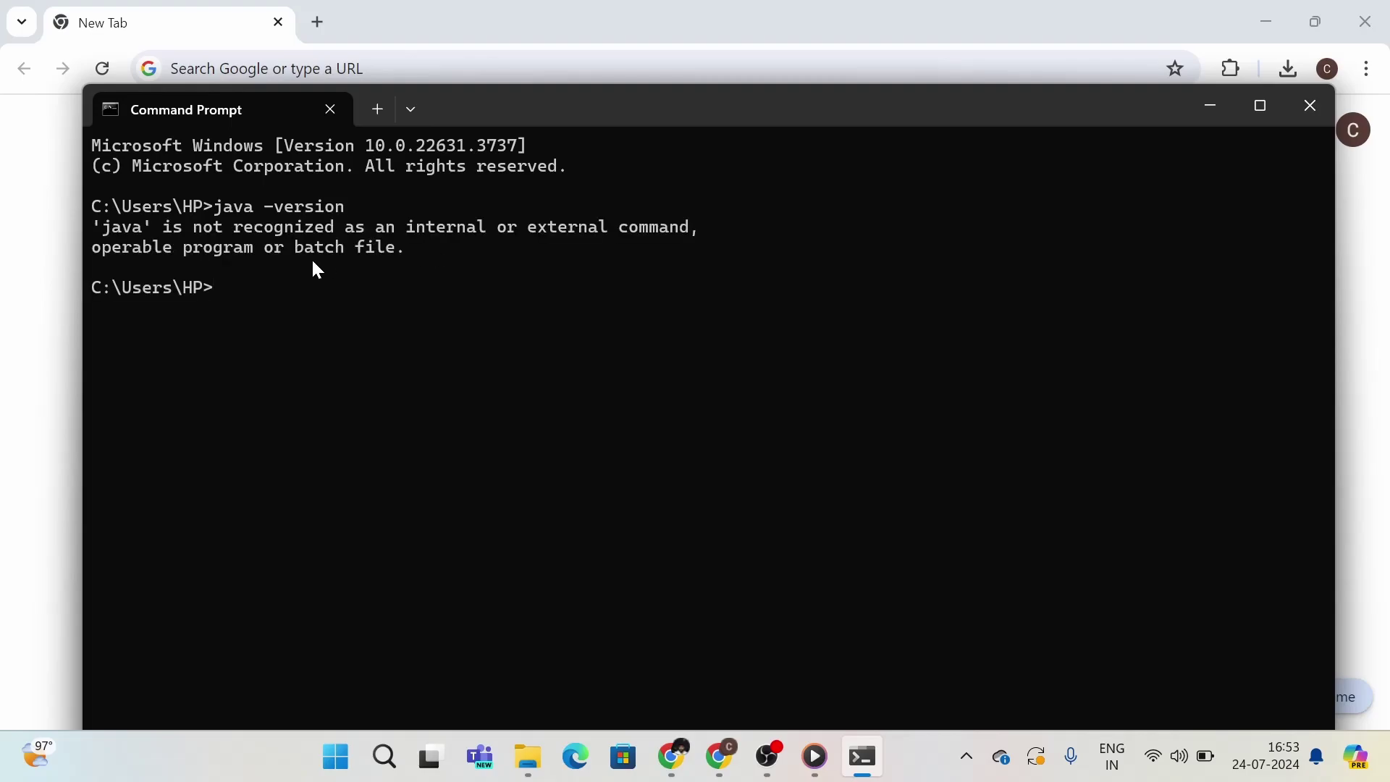
left_click_drag(100, 220, 559, 248)
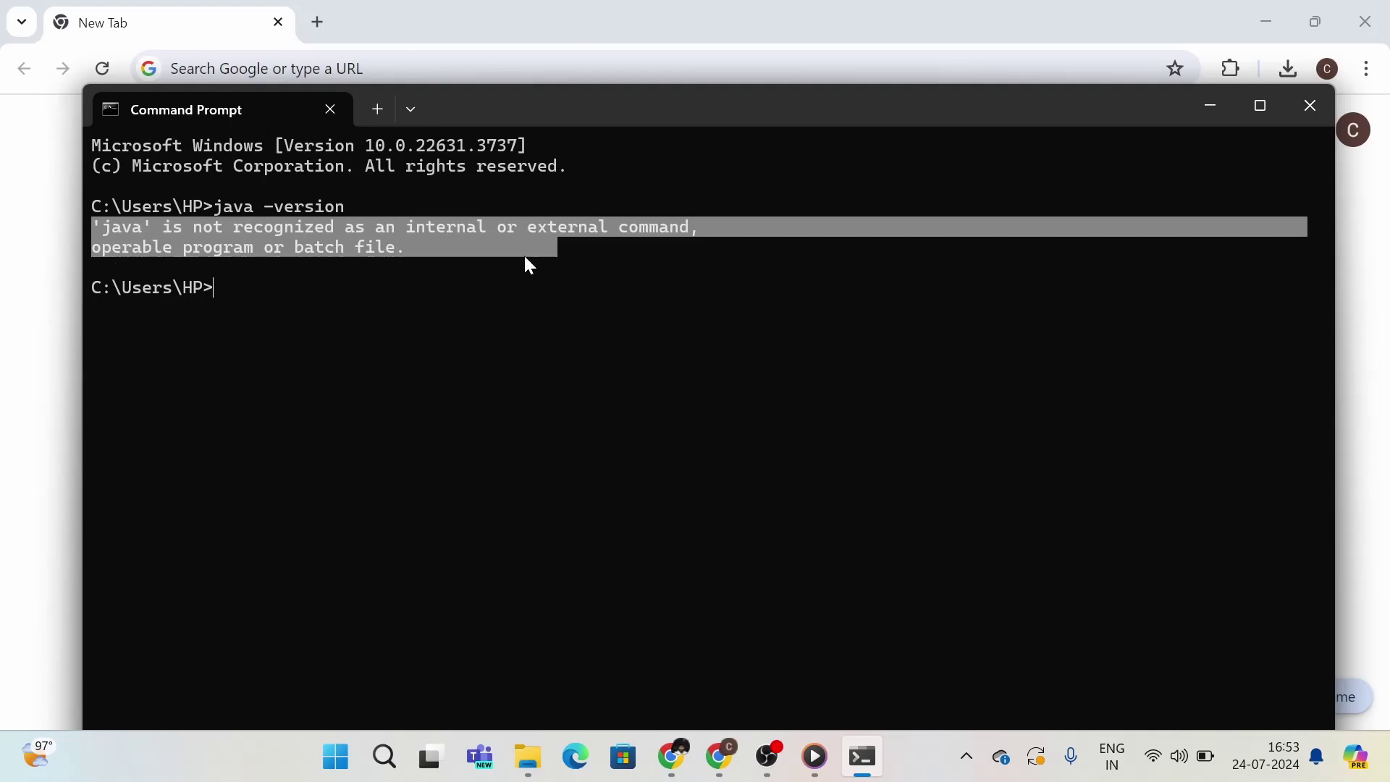
key("ctrl+c")
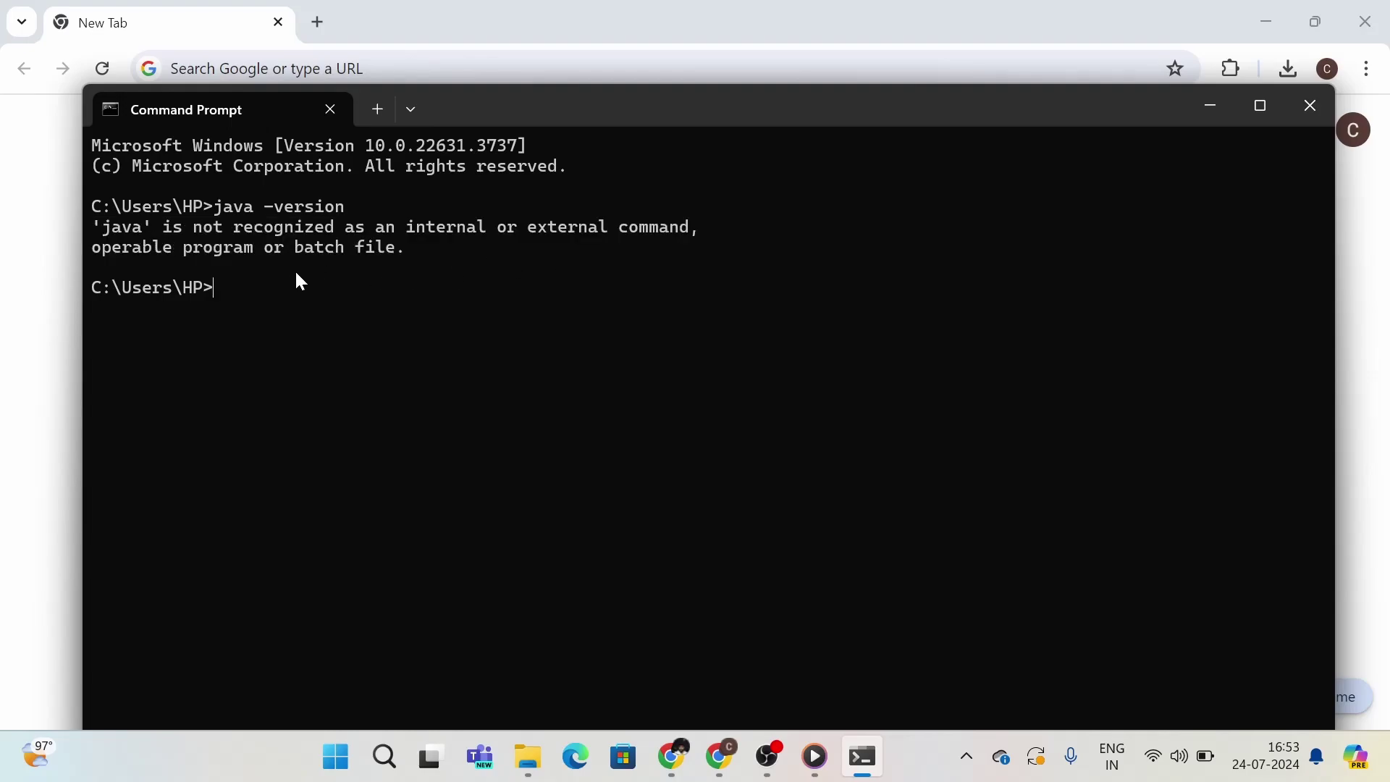
Switch to File Explorer and open Program Files on Local Disk (C:) to check for a Java folder
left_click(531, 756)
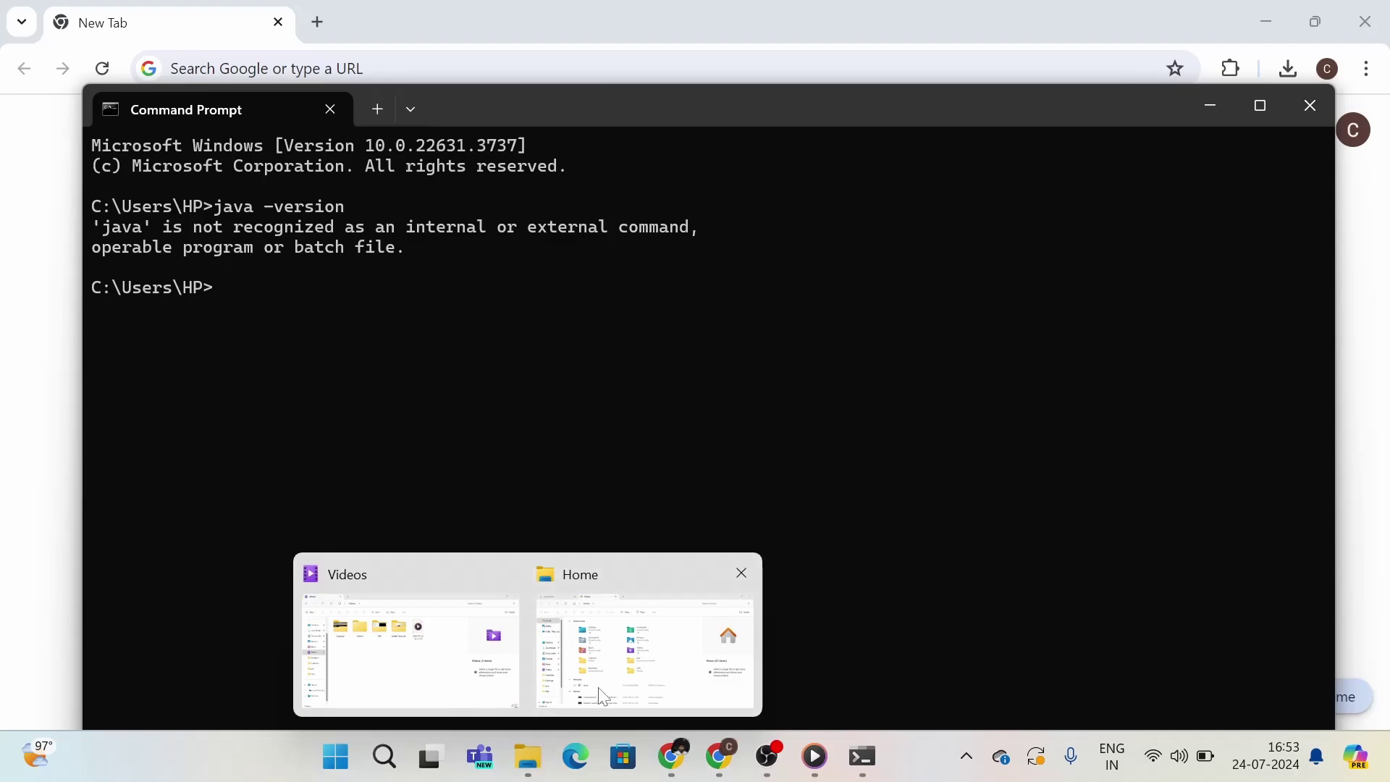
left_click(600, 698)
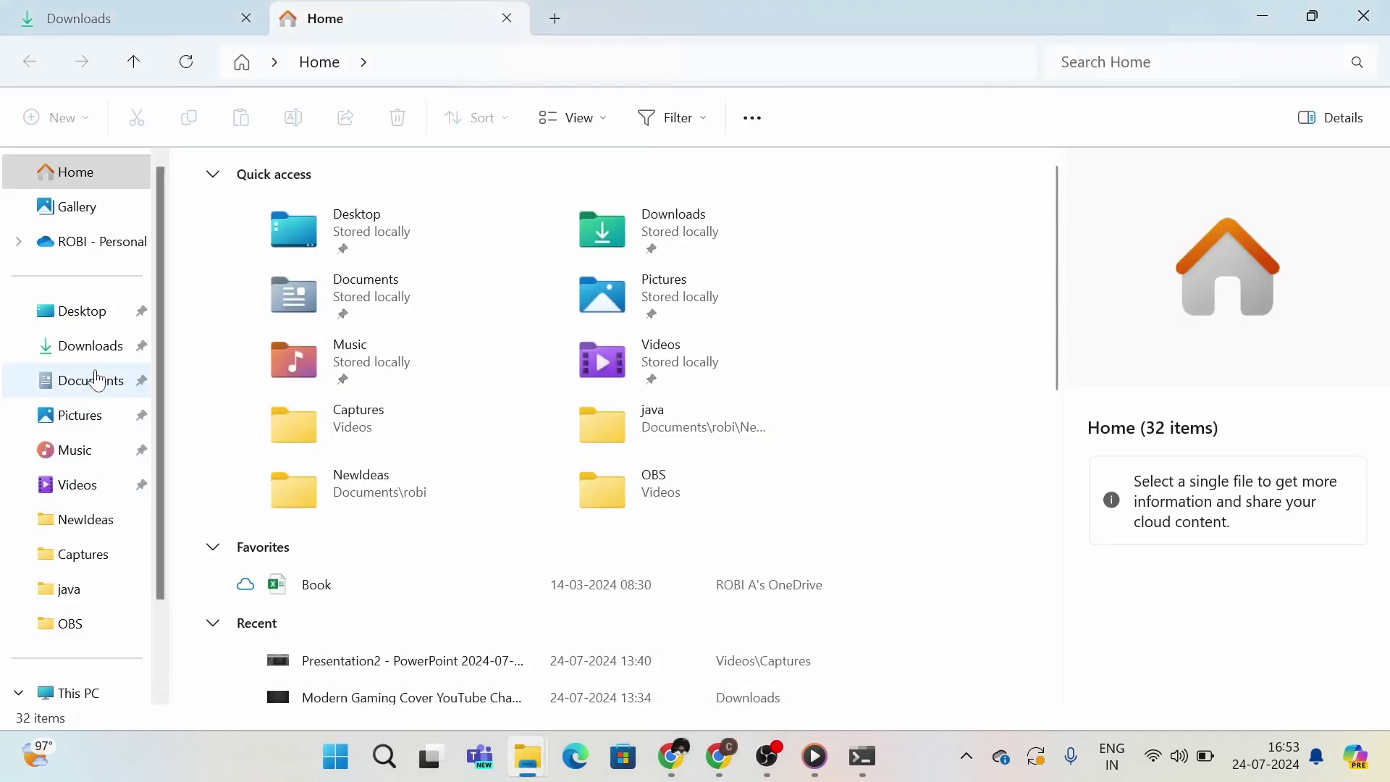
scroll(76, 319, "down", 2)
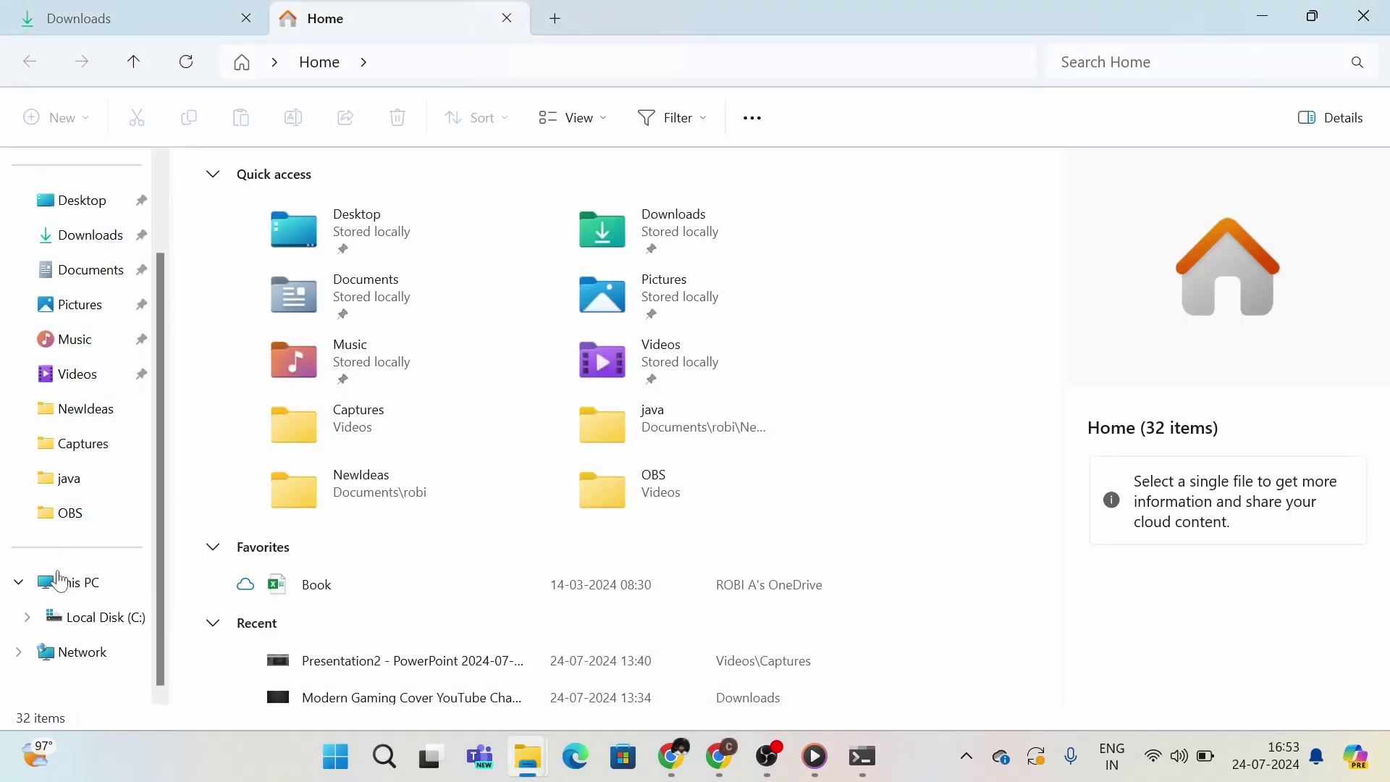
left_click(90, 617)
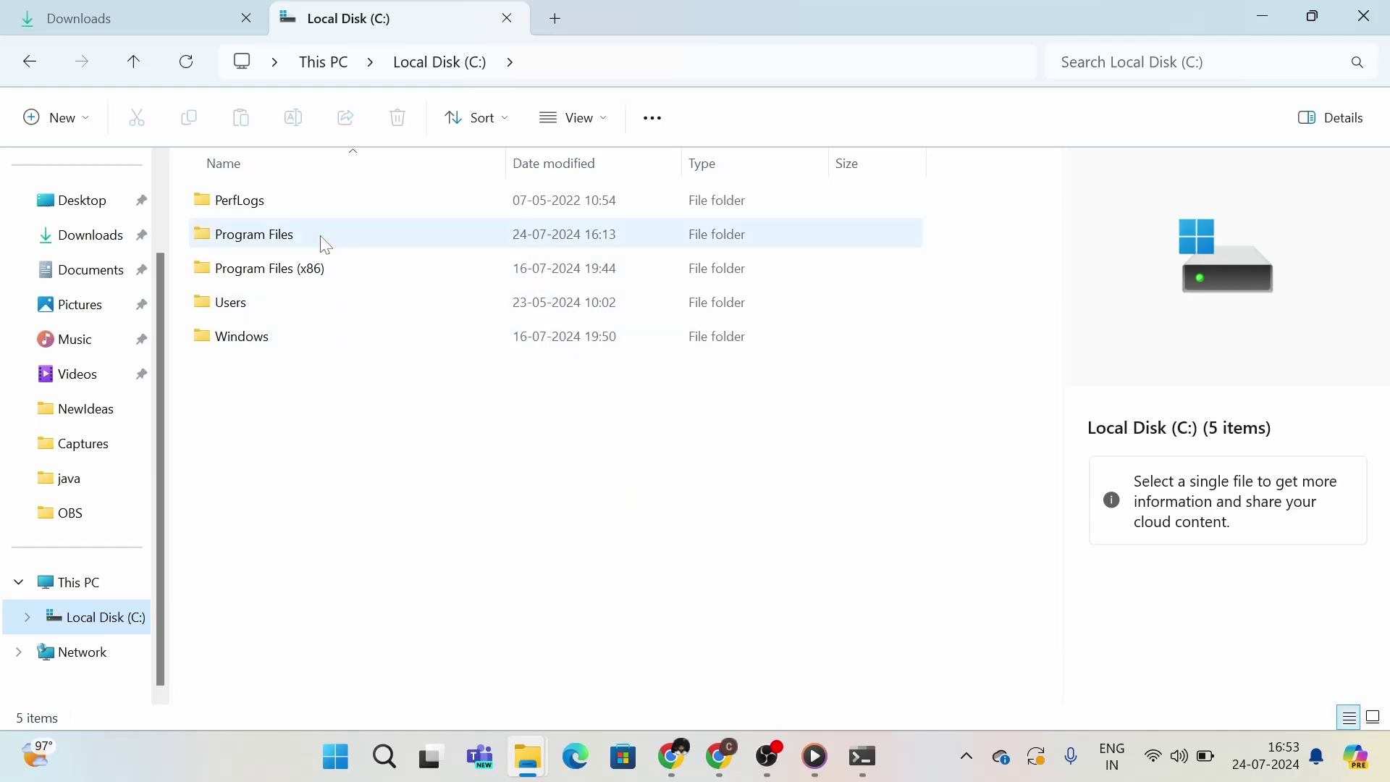
double_click(321, 235)
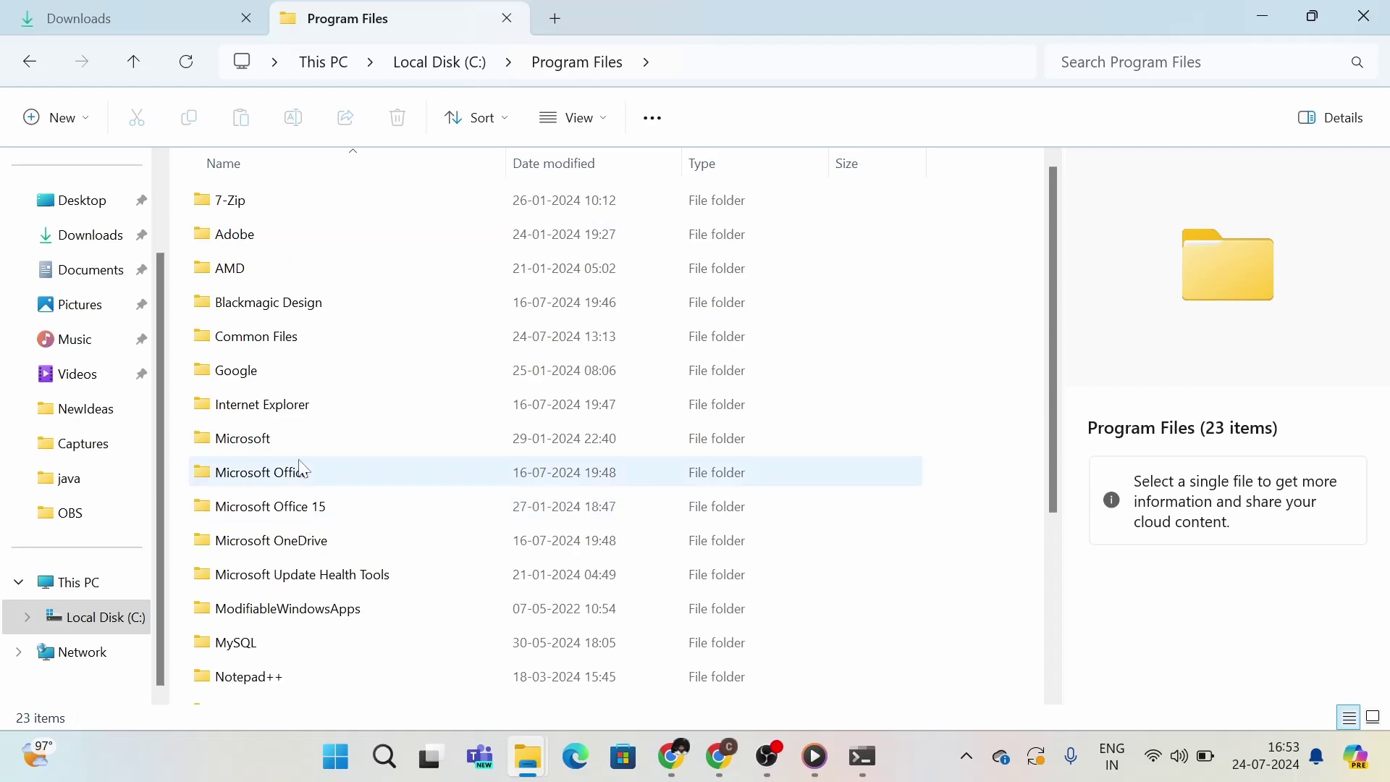
Switch to Chrome, search Google for "java download" and open Oracle's Java Downloads page
left_click(738, 762)
type("j")
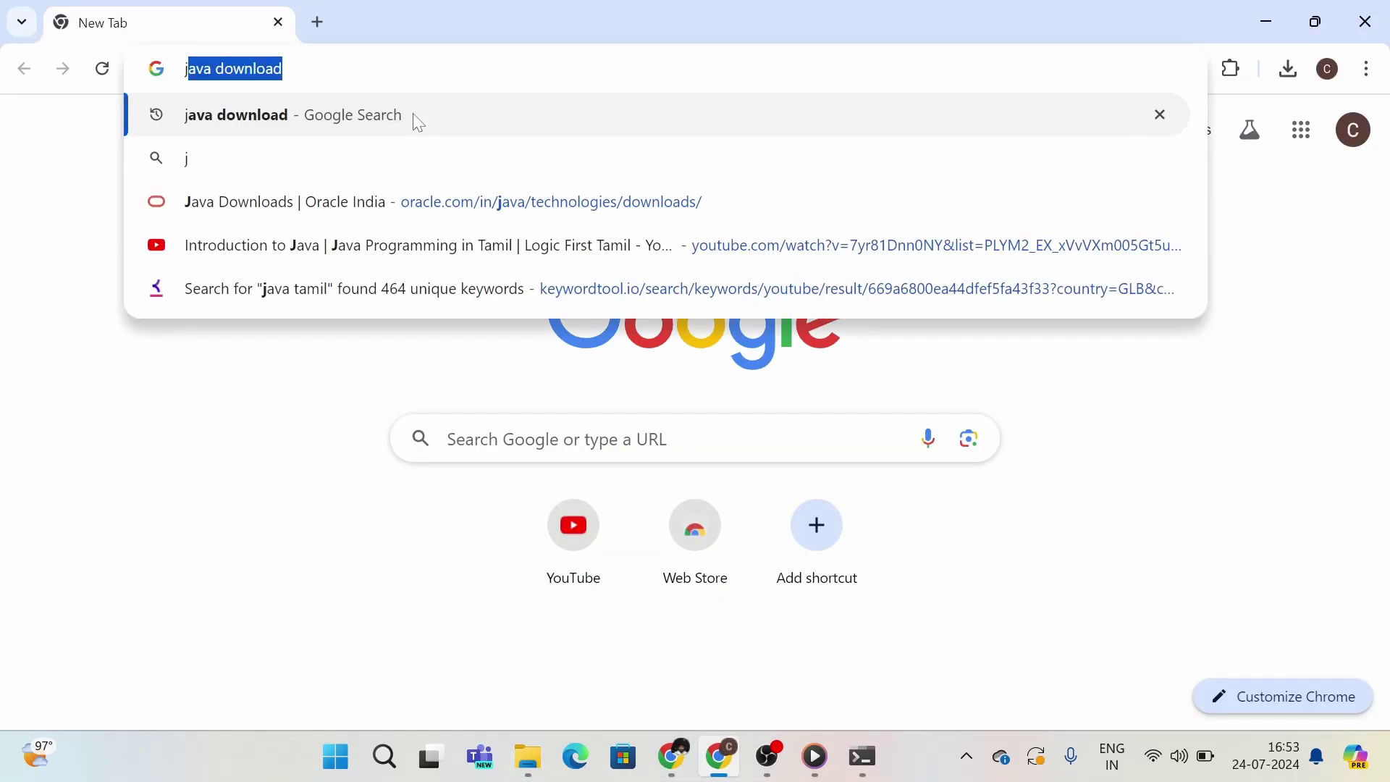
type("ava")
key("Return")
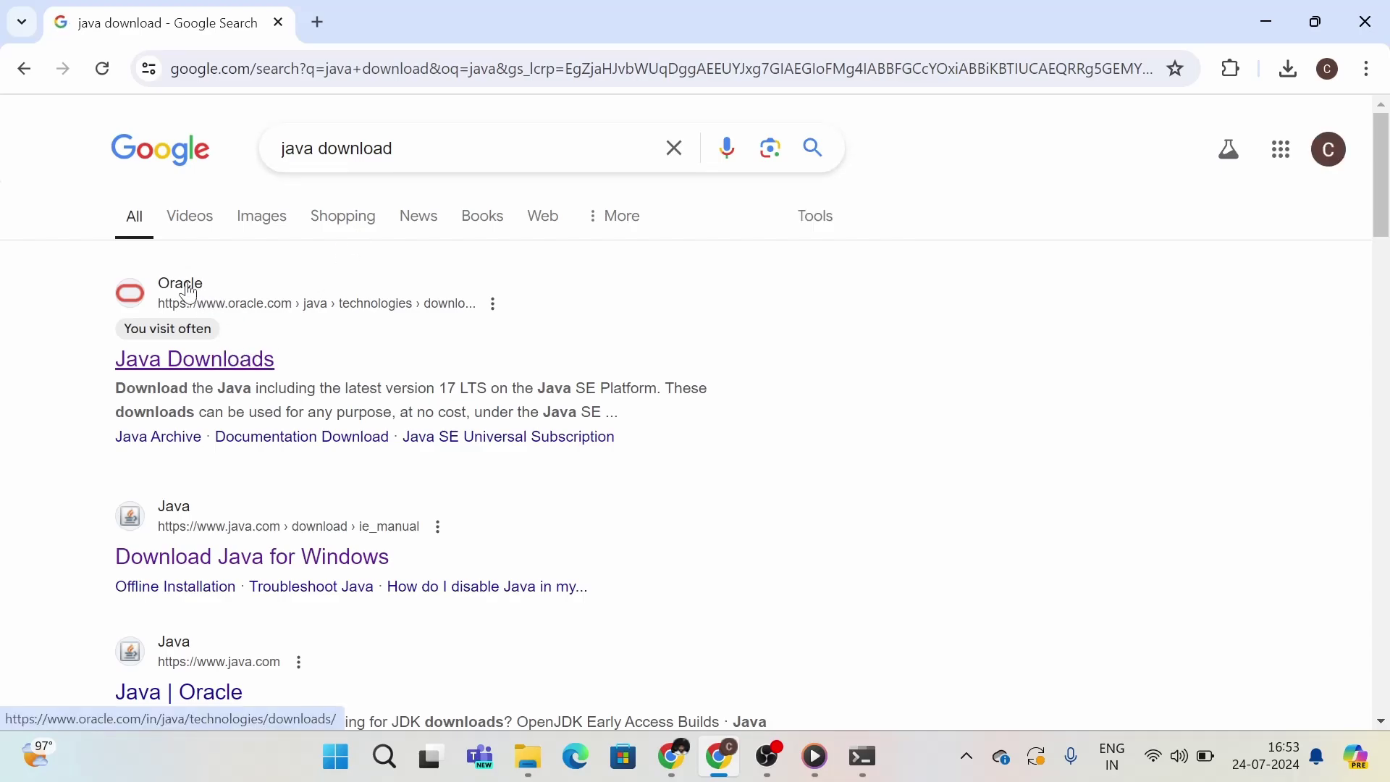
left_click(227, 367)
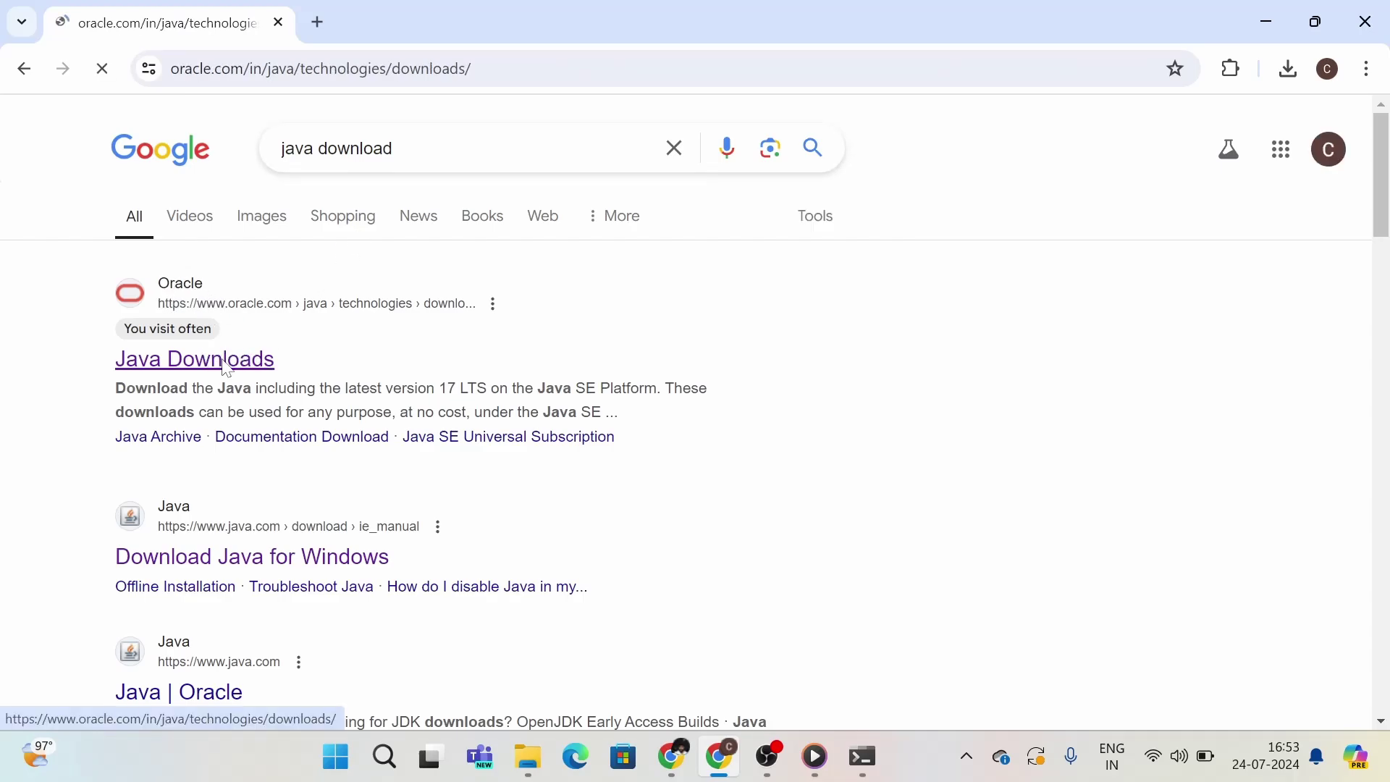
Download the JDK 22 x64 Installer for Windows, jdk-22_windows-x64_bin.exe
scroll(280, 328, "down", 5)
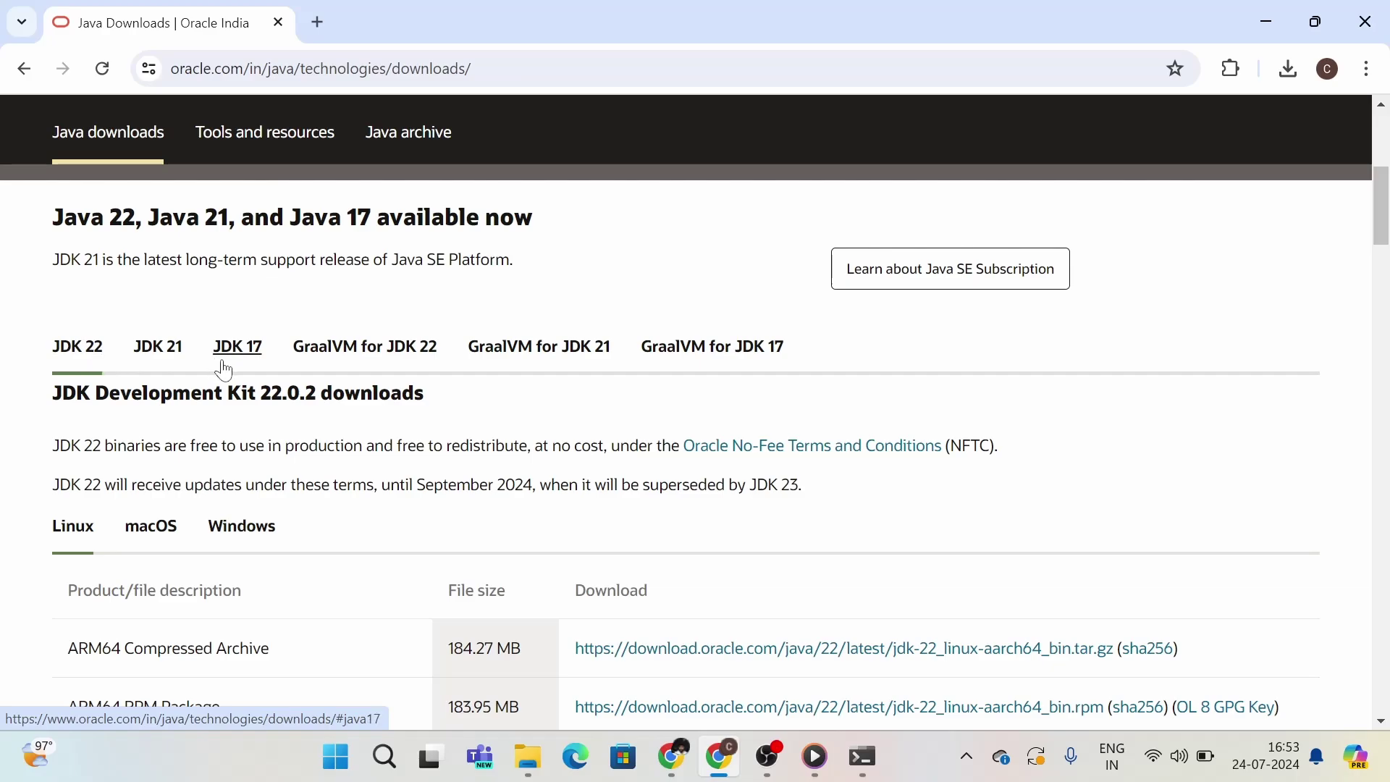
scroll(255, 373, "down", 1)
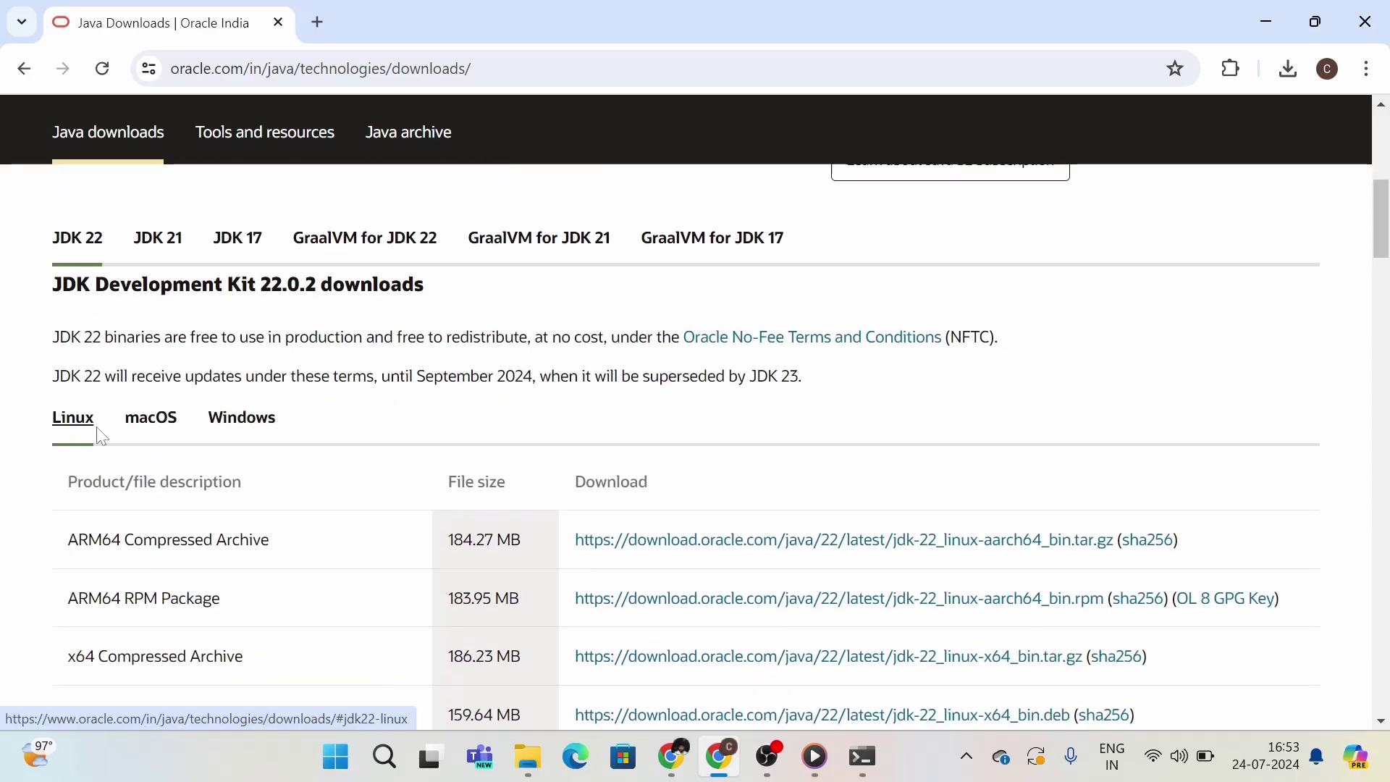
left_click(244, 430)
scroll(439, 430, "down", 3)
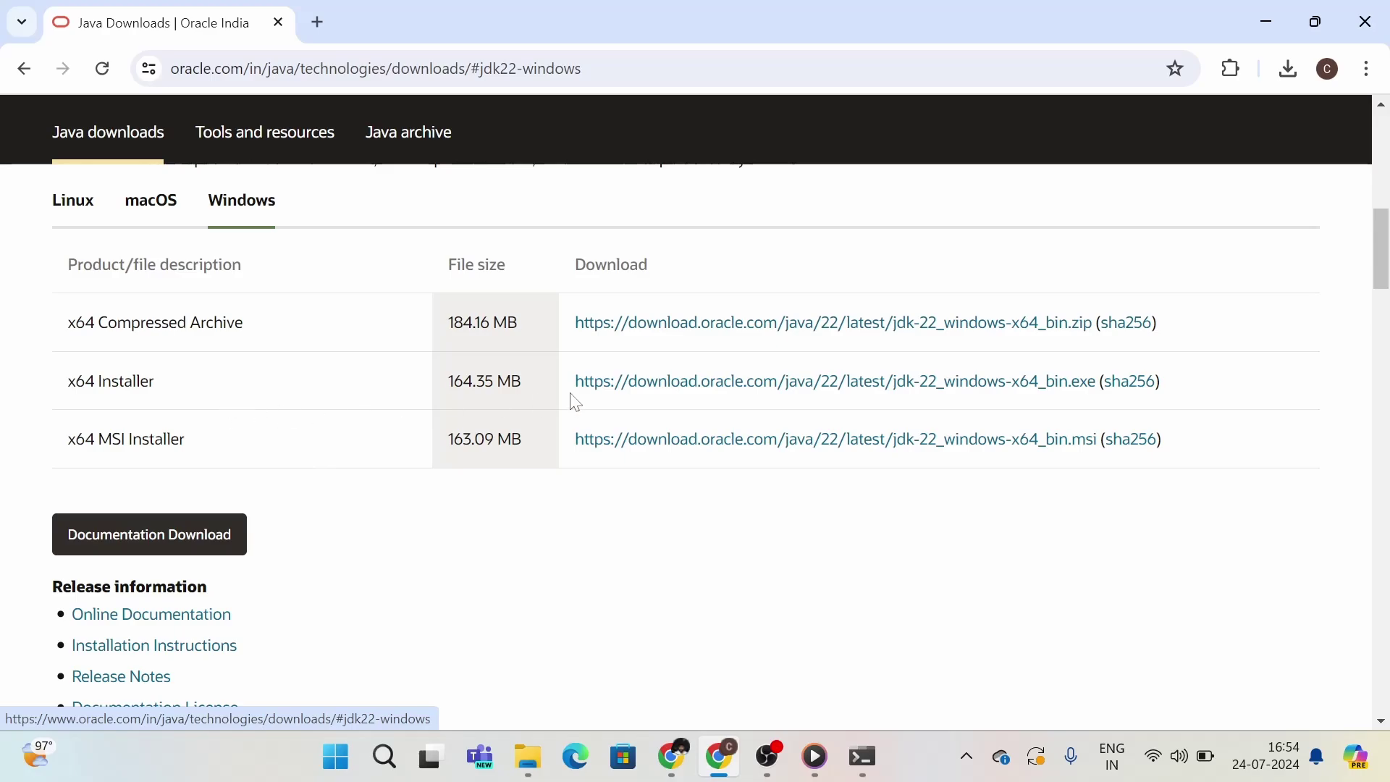
left_click(742, 391)
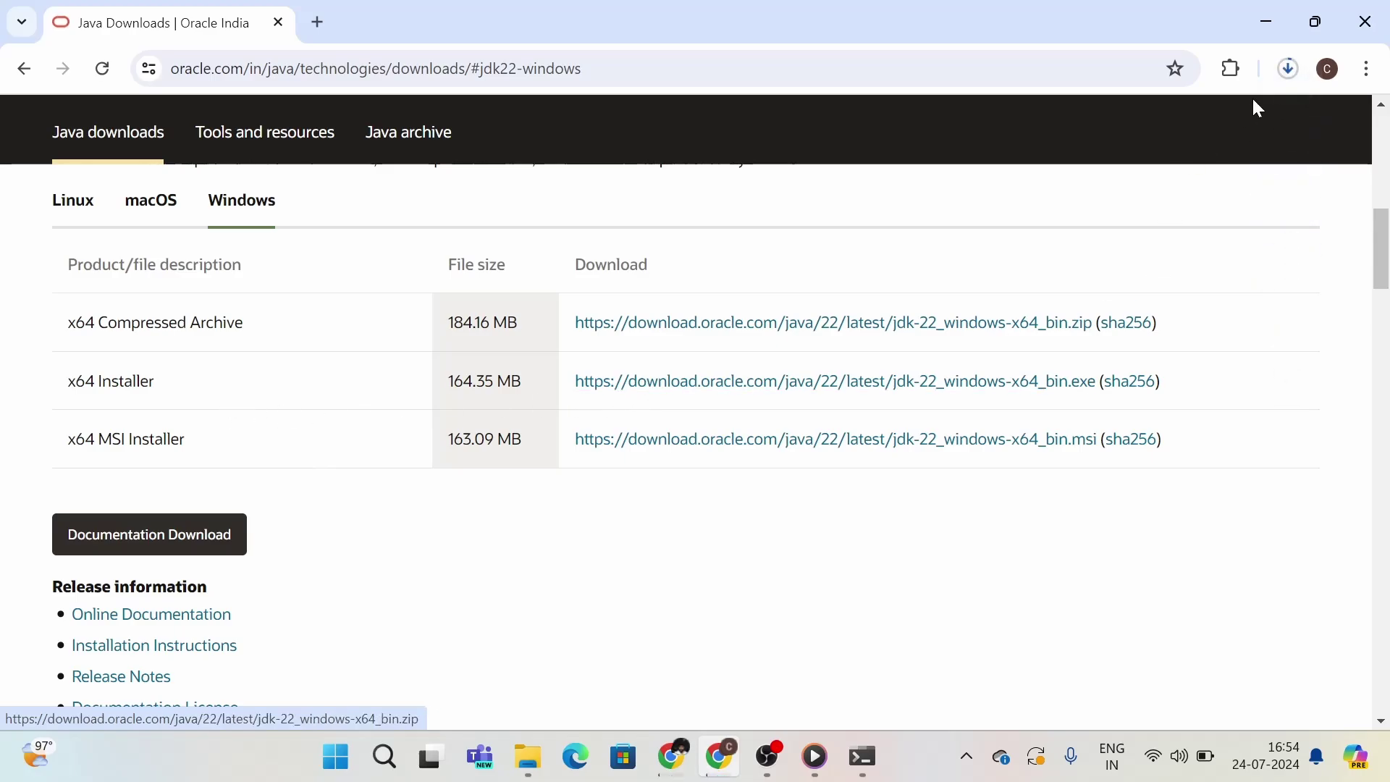
Run the downloaded jdk-22_windows-x64_bin.exe, install the JDK to C:\Program Files\Java\jdk-22\ and close the finished wizard
left_click(1288, 69)
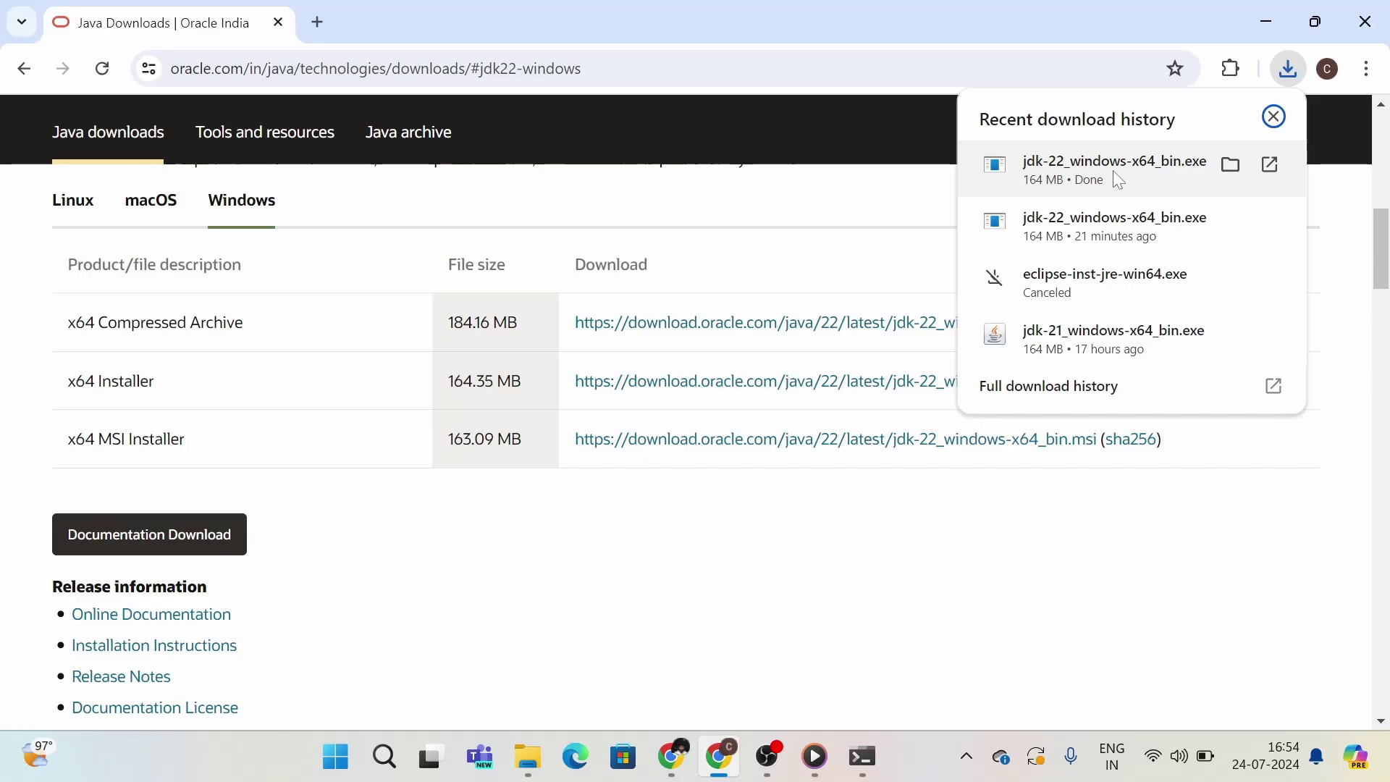
left_click(1118, 180)
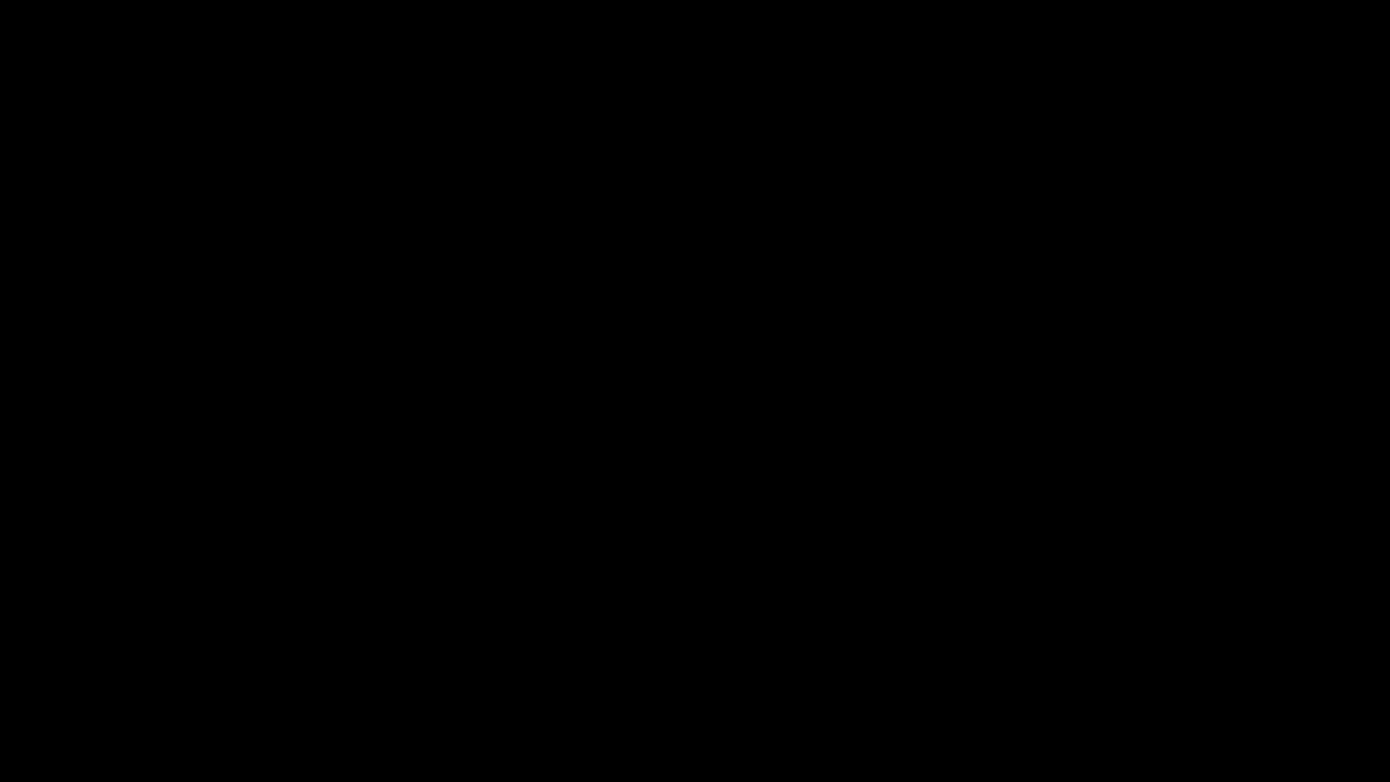
left_click(655, 568)
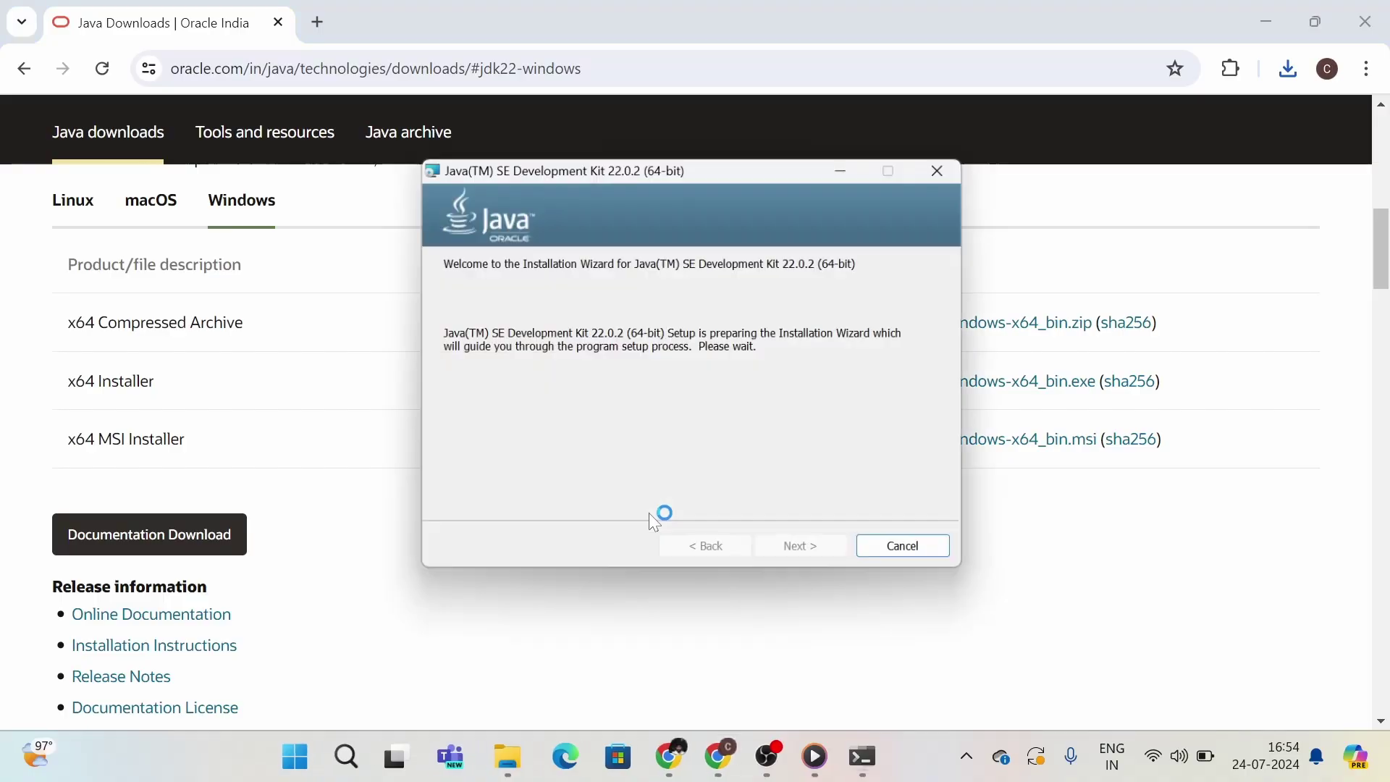
left_click(810, 557)
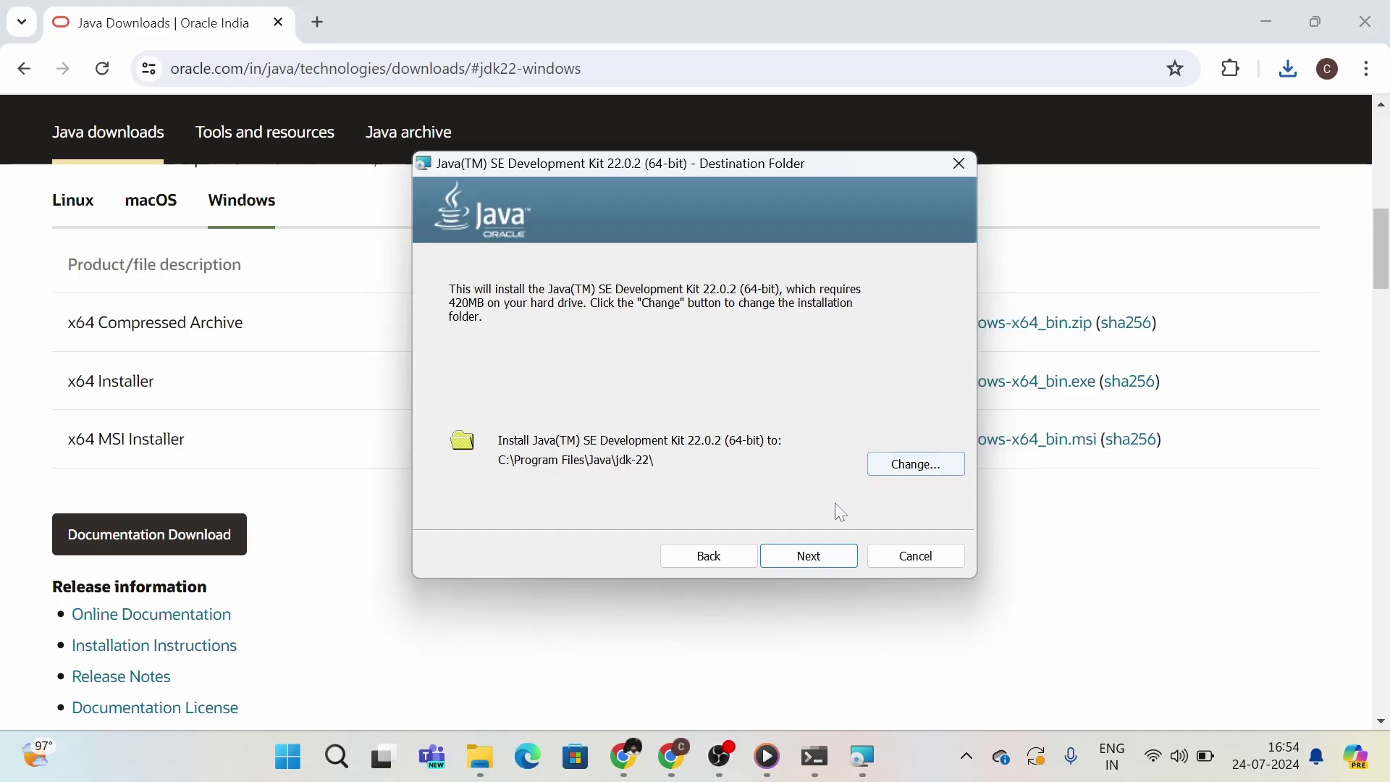
left_click(827, 562)
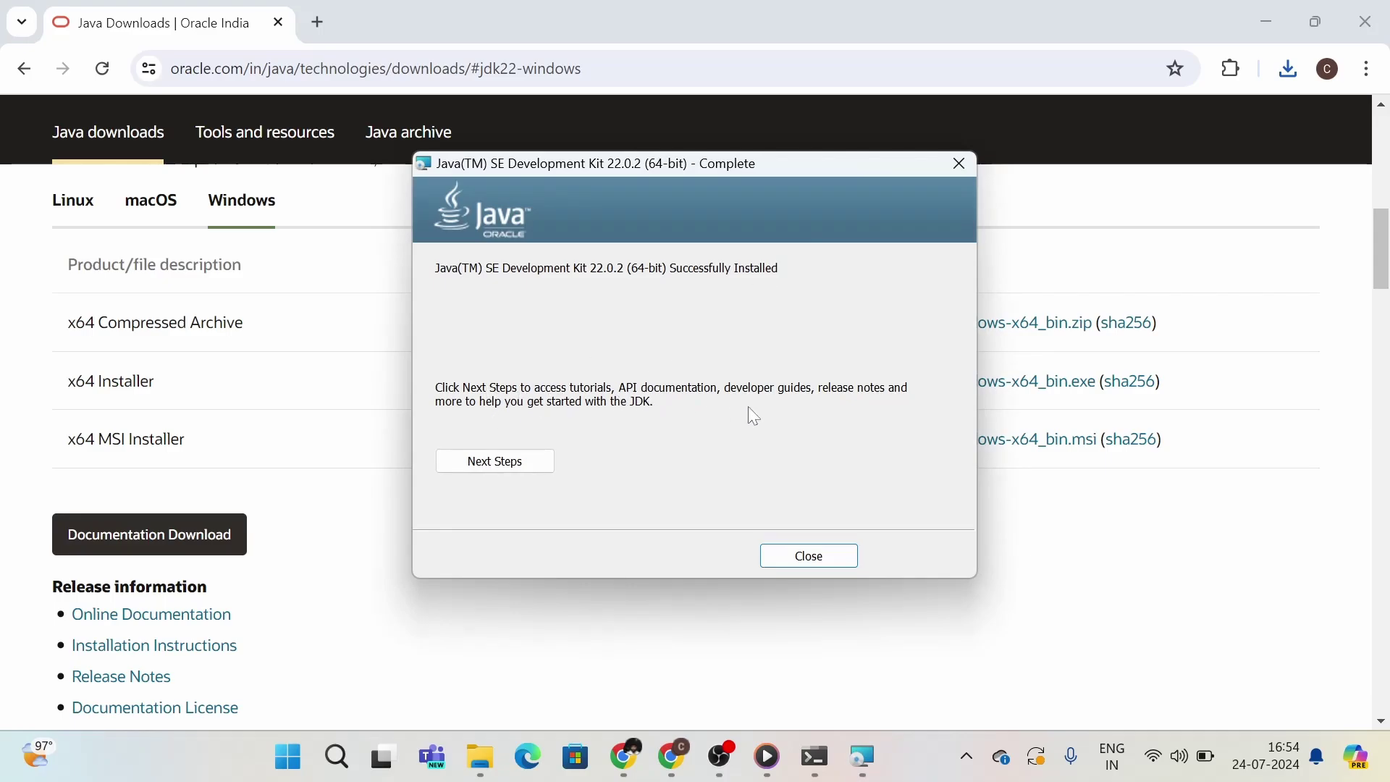
left_click(802, 559)
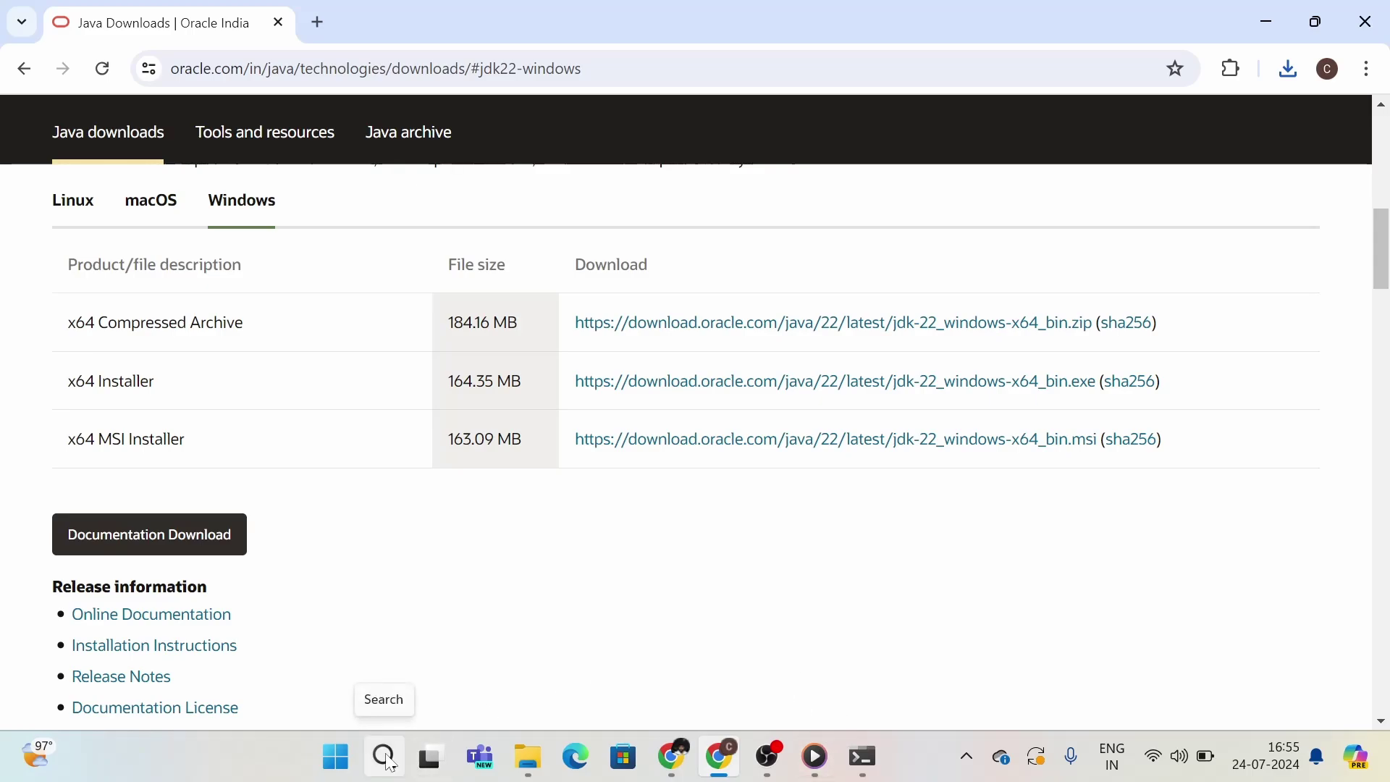
Switch to File Explorer, inspect the contents of Java\jdk-22 in Program Files, and return to Program Files
mouse_move(533, 764)
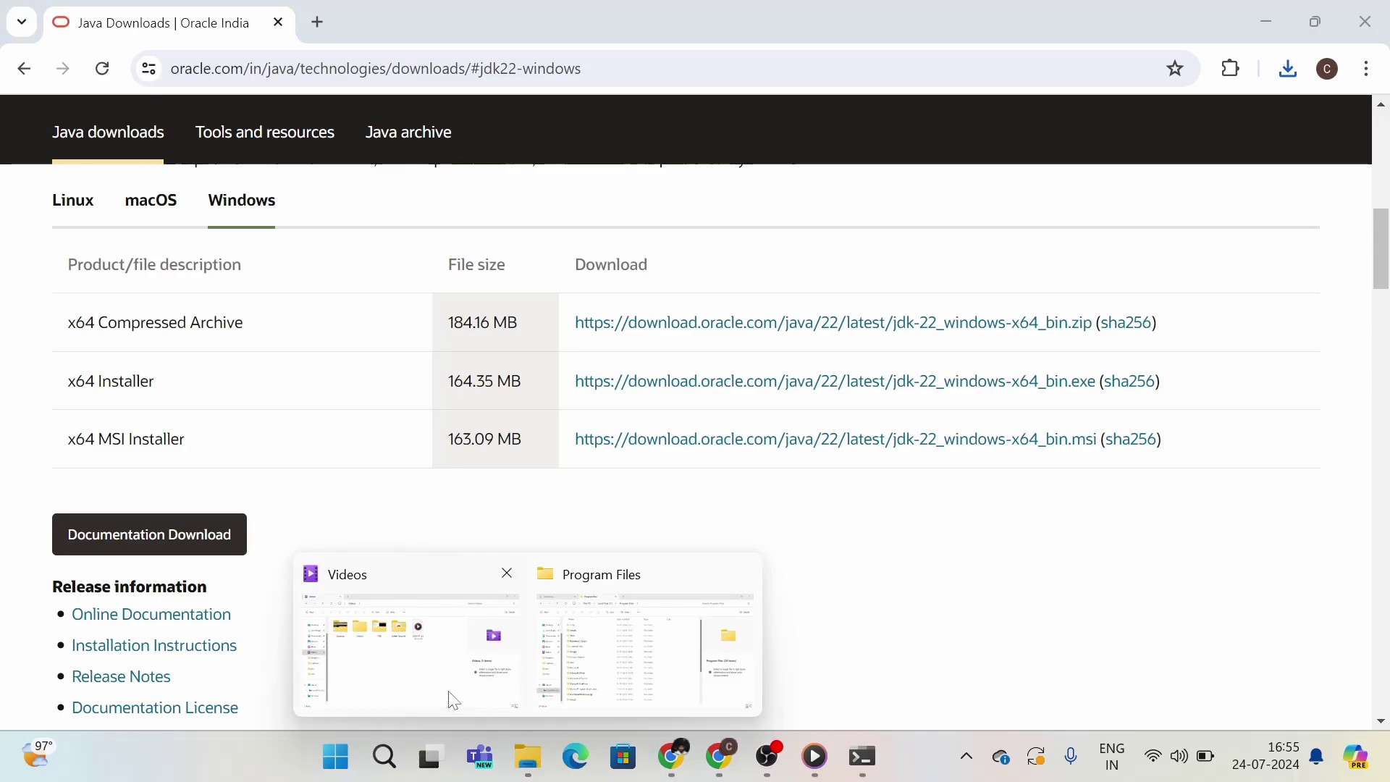
left_click(644, 652)
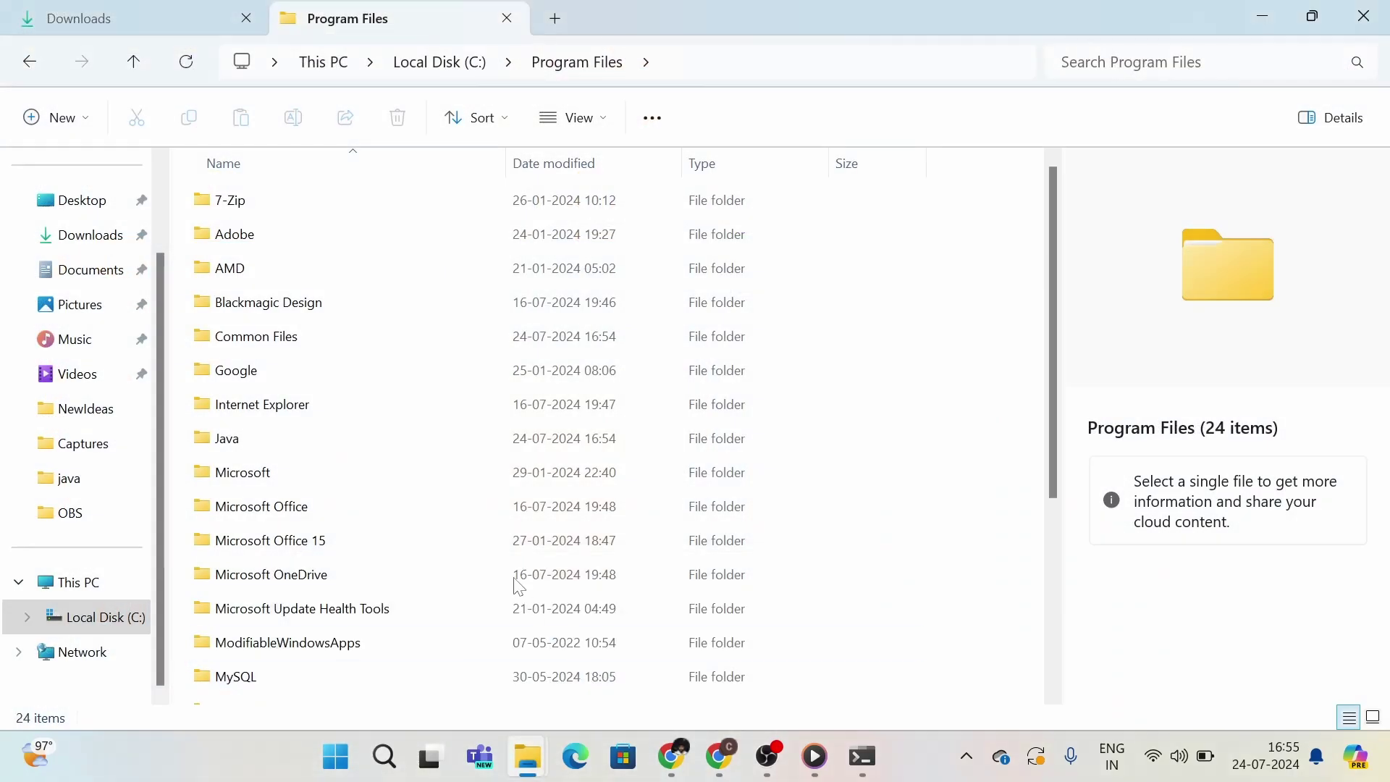
double_click(248, 439)
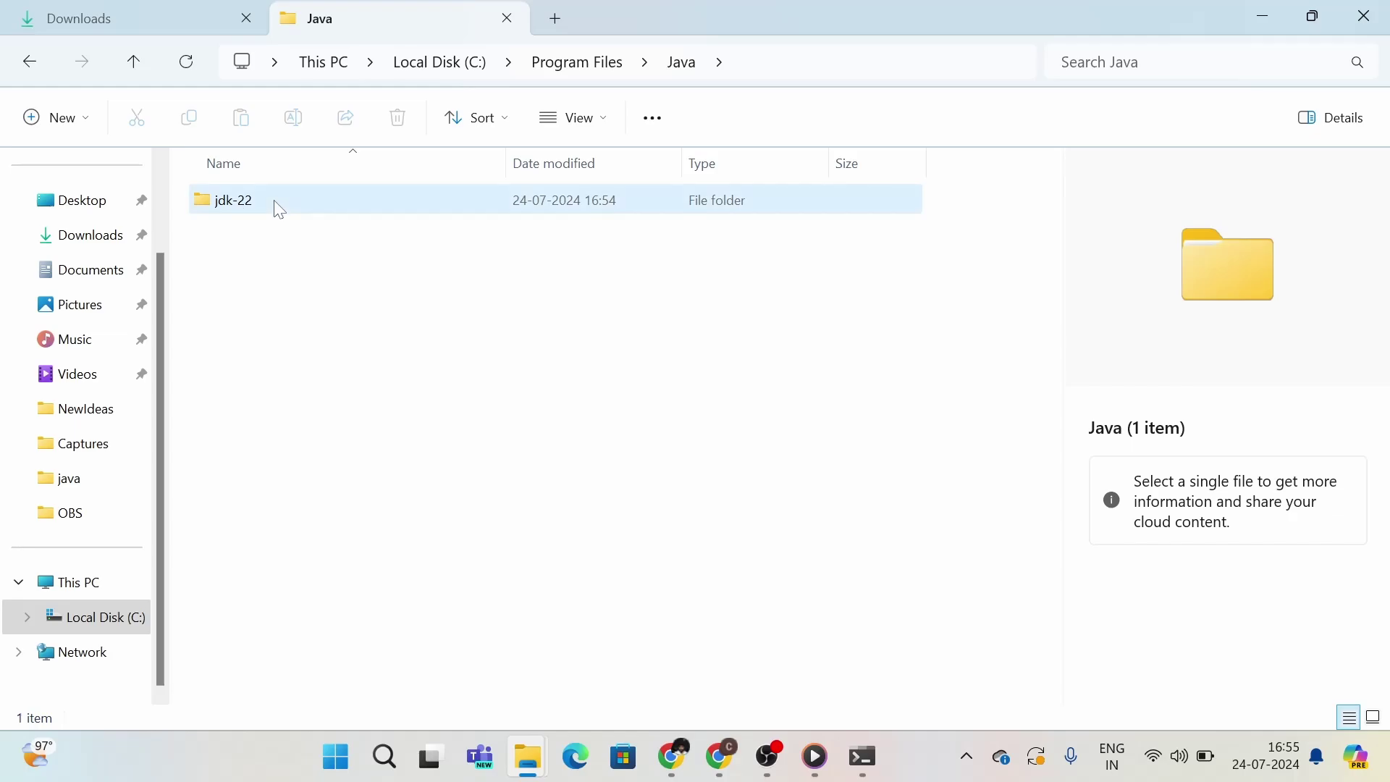
double_click(274, 208)
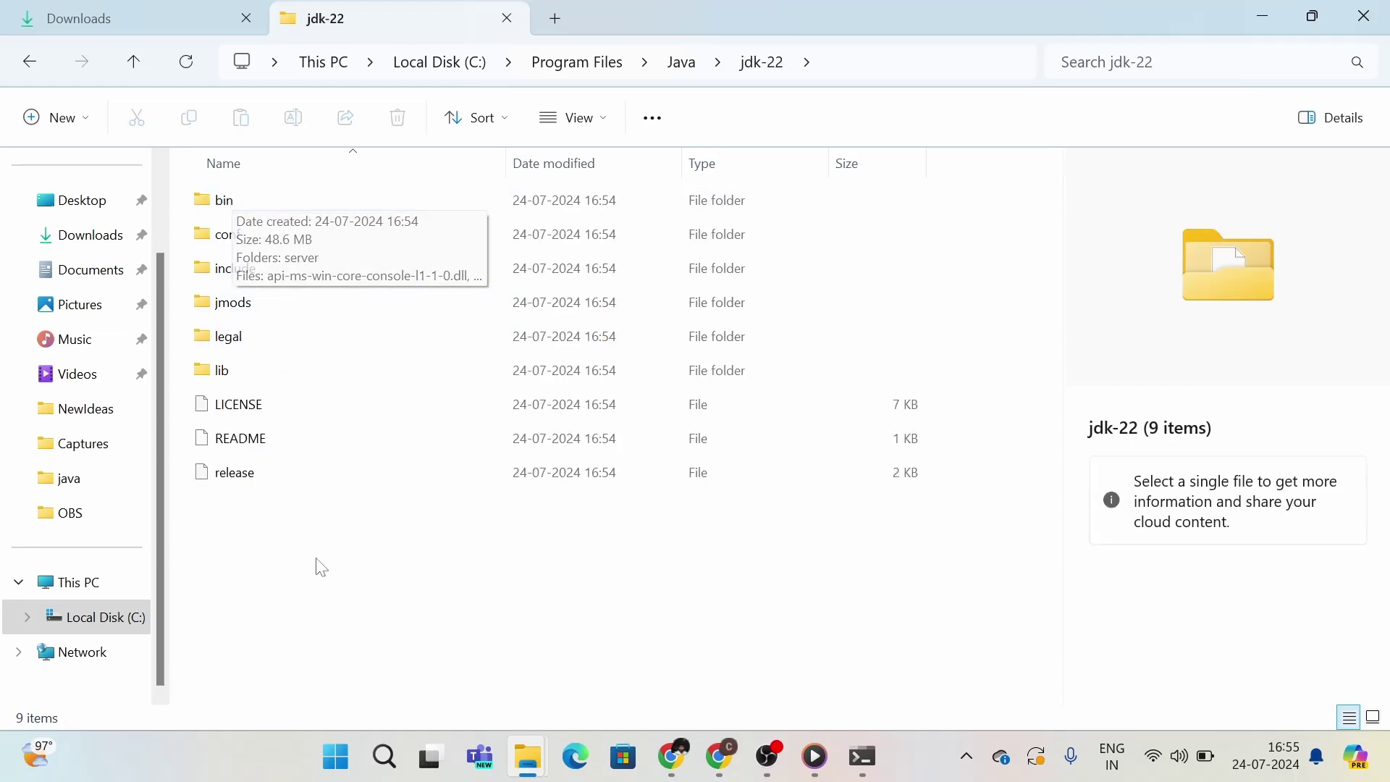
left_click(591, 68)
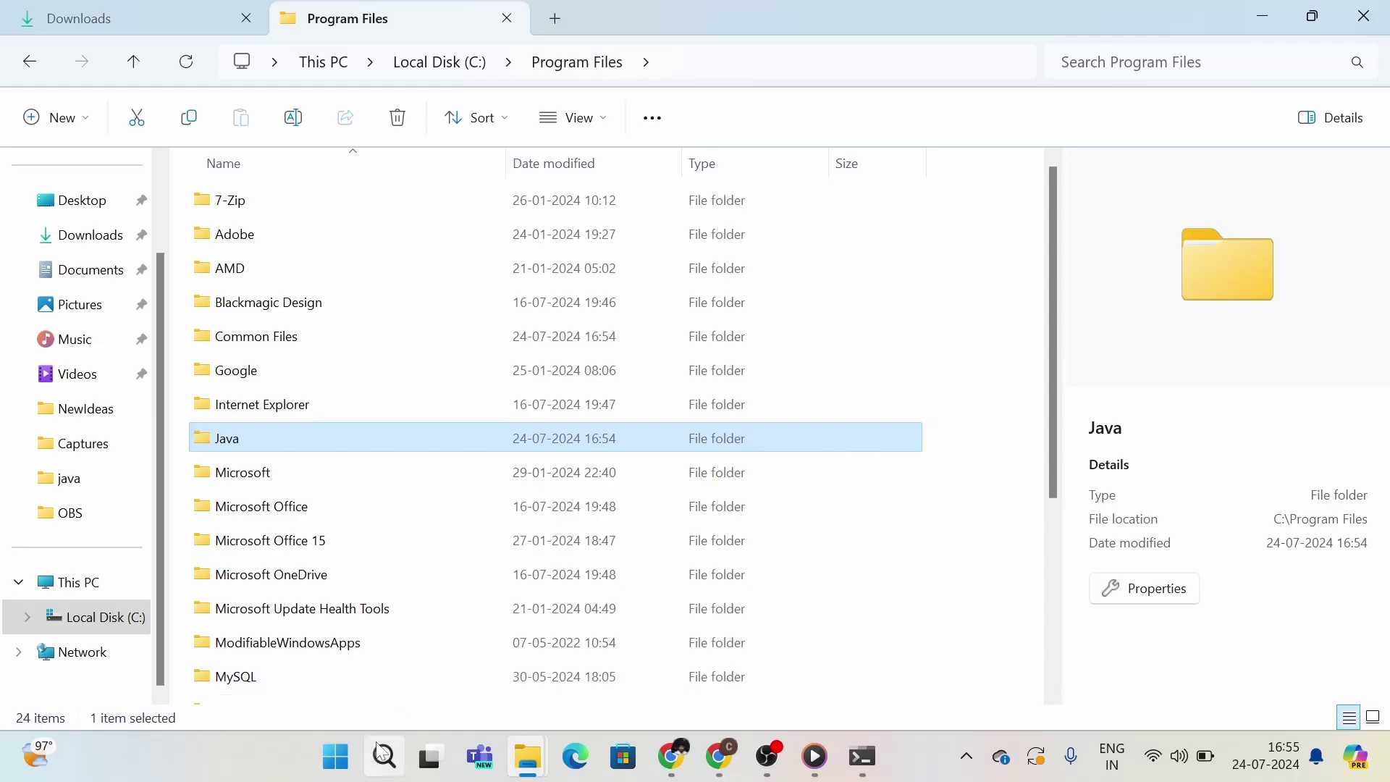
Open a new Command Prompt and run java -version to verify the Java installation
left_click(337, 759)
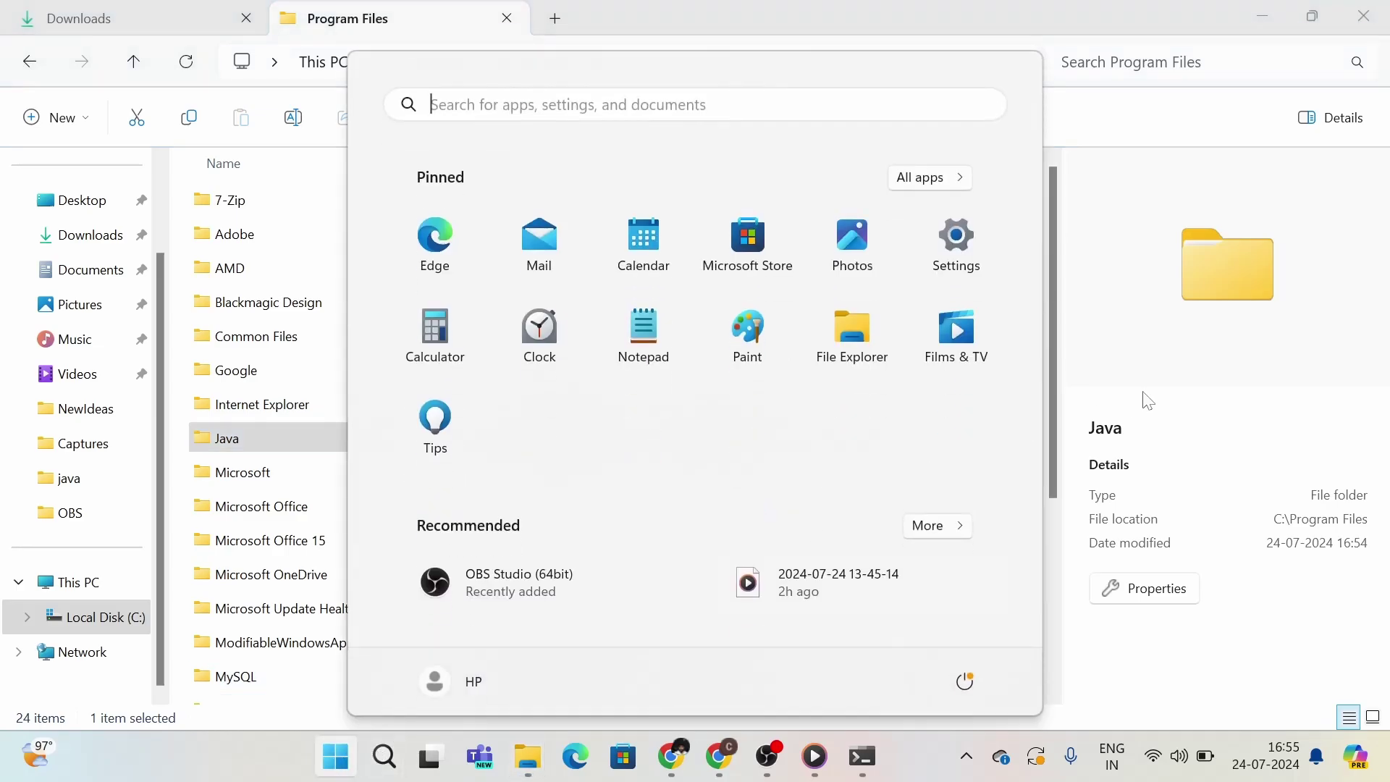
type("cmd")
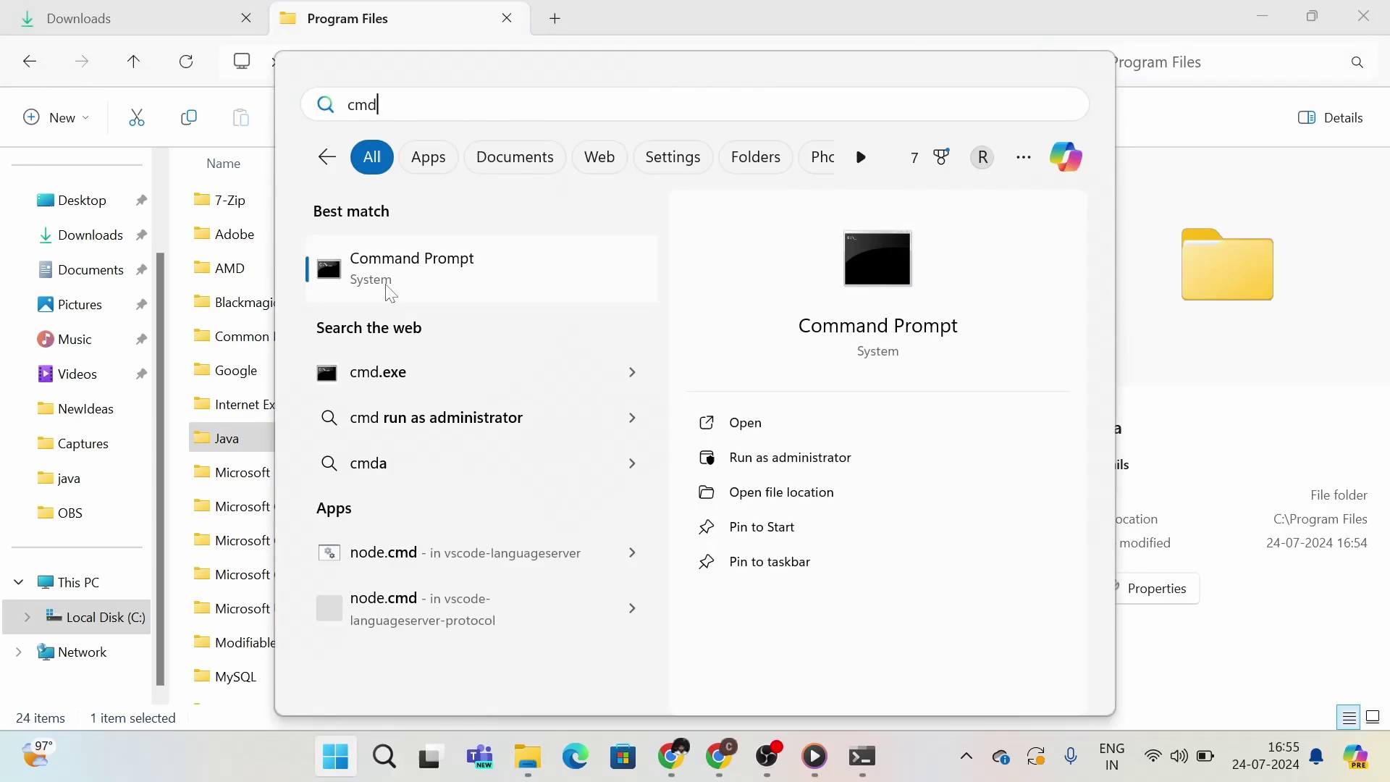
left_click(391, 289)
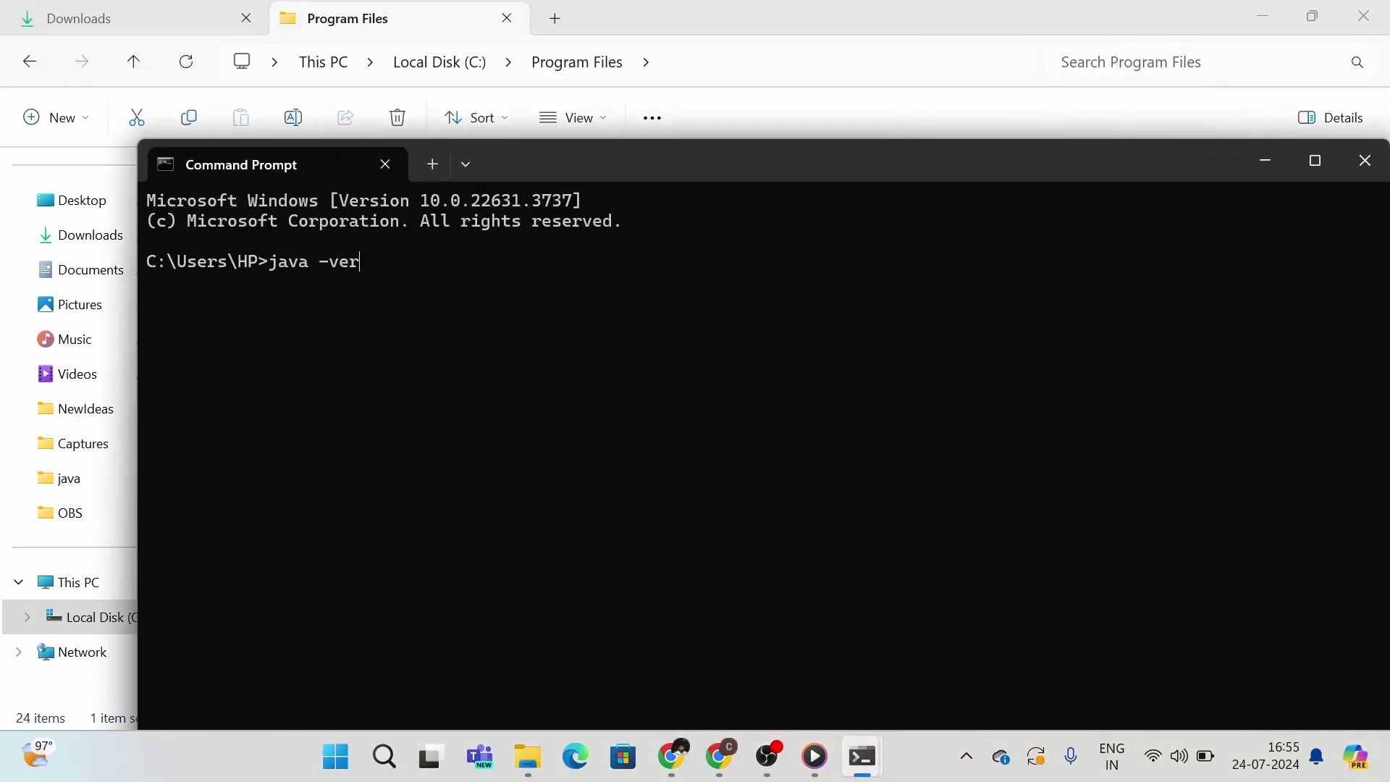
type("java -version")
key("Return")
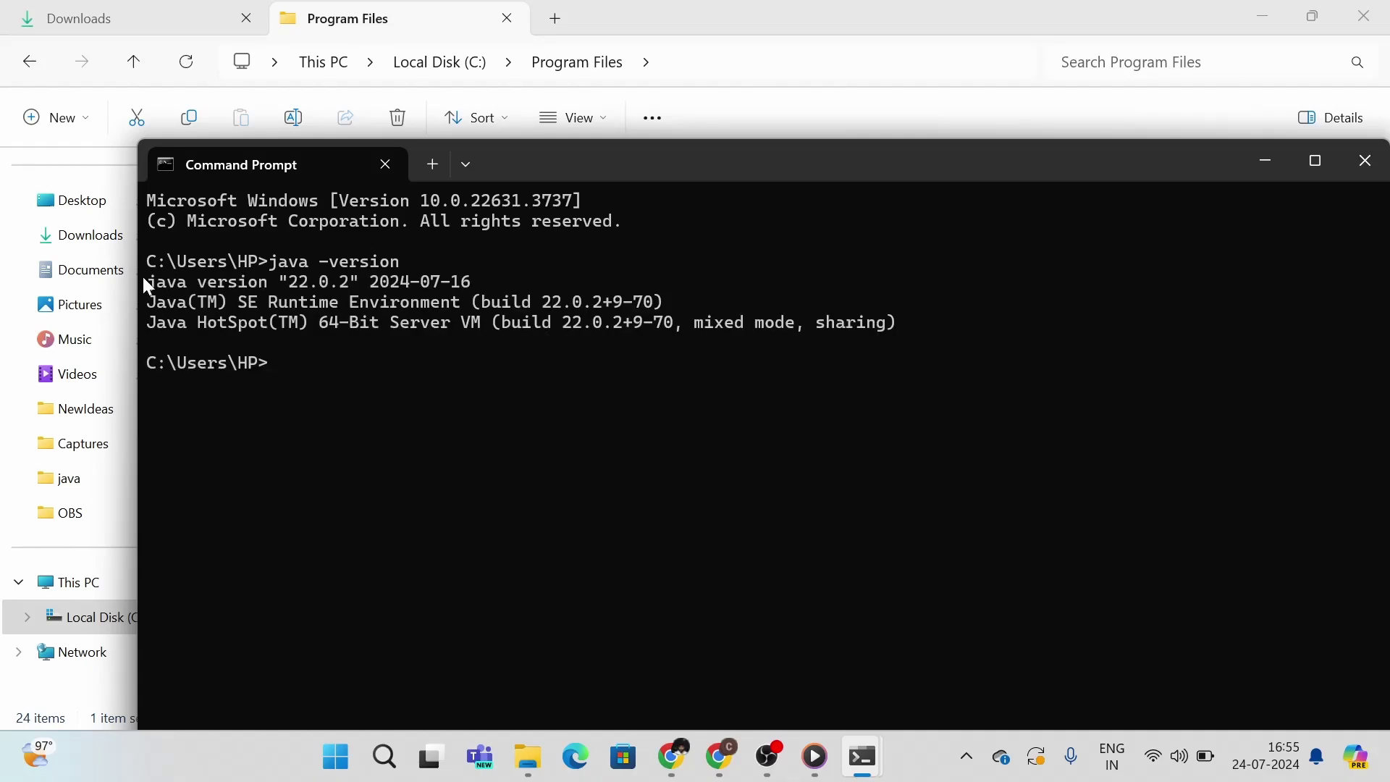
left_click_drag(145, 283, 910, 323)
key("ctrl+c")
Find the system environment variables settings through Windows search and open the Environment Variables dialog from System Properties
left_click(336, 760)
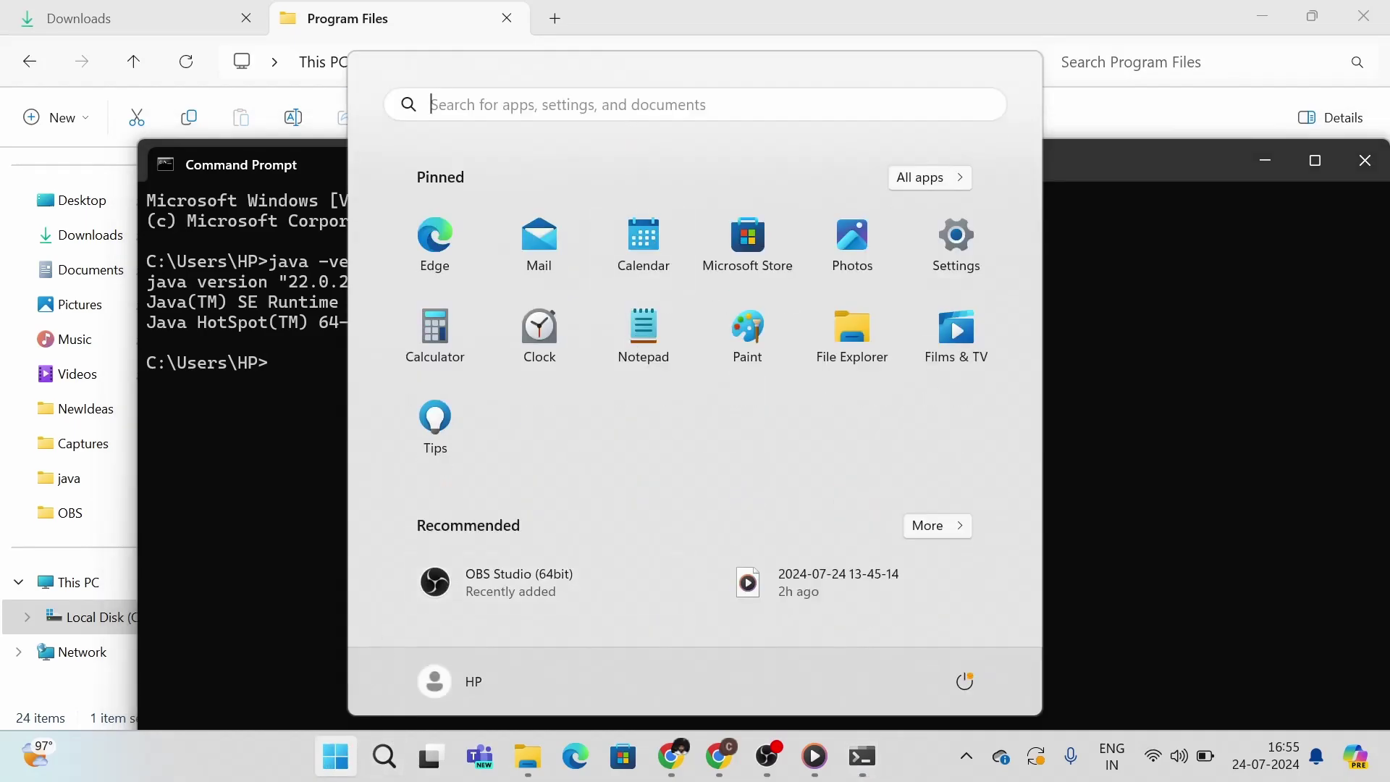
type("envi")
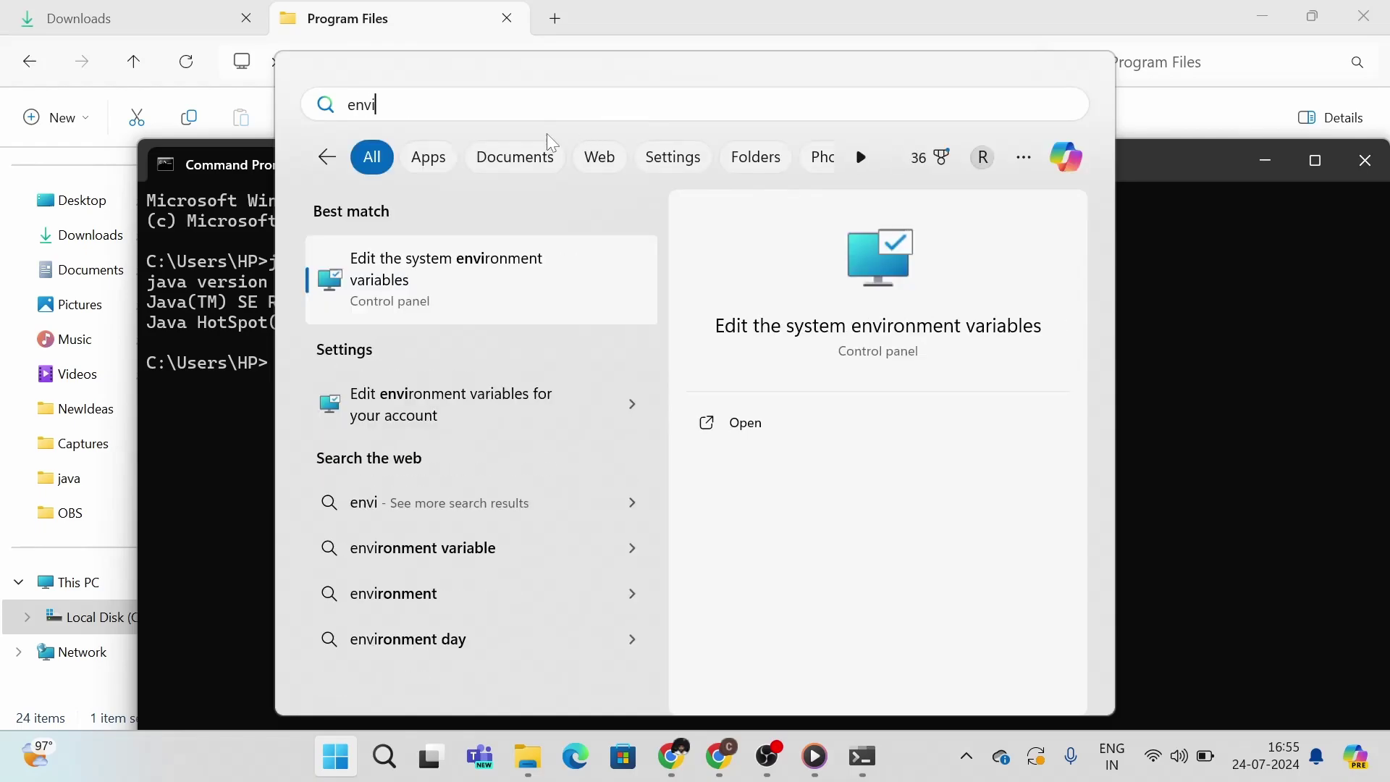
left_click(465, 272)
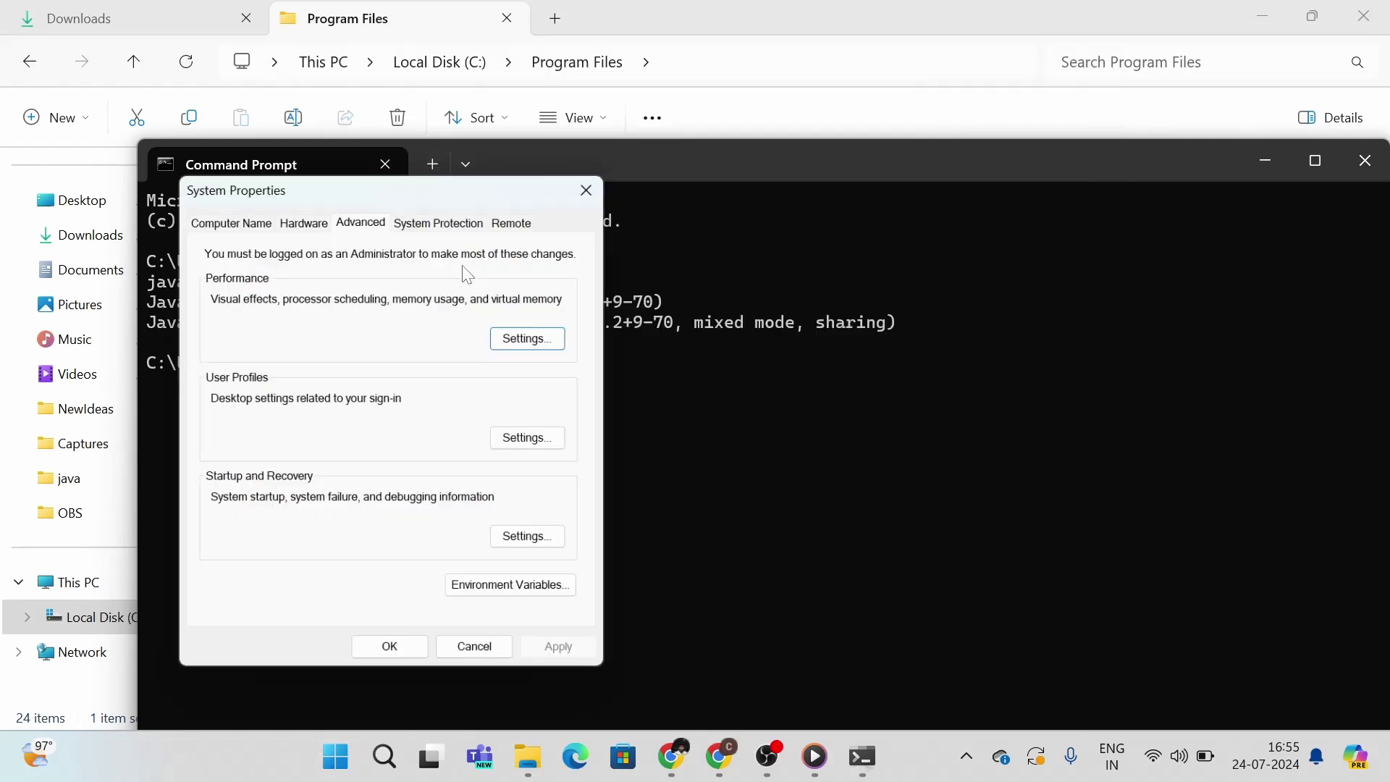
left_click_drag(307, 183, 688, 117)
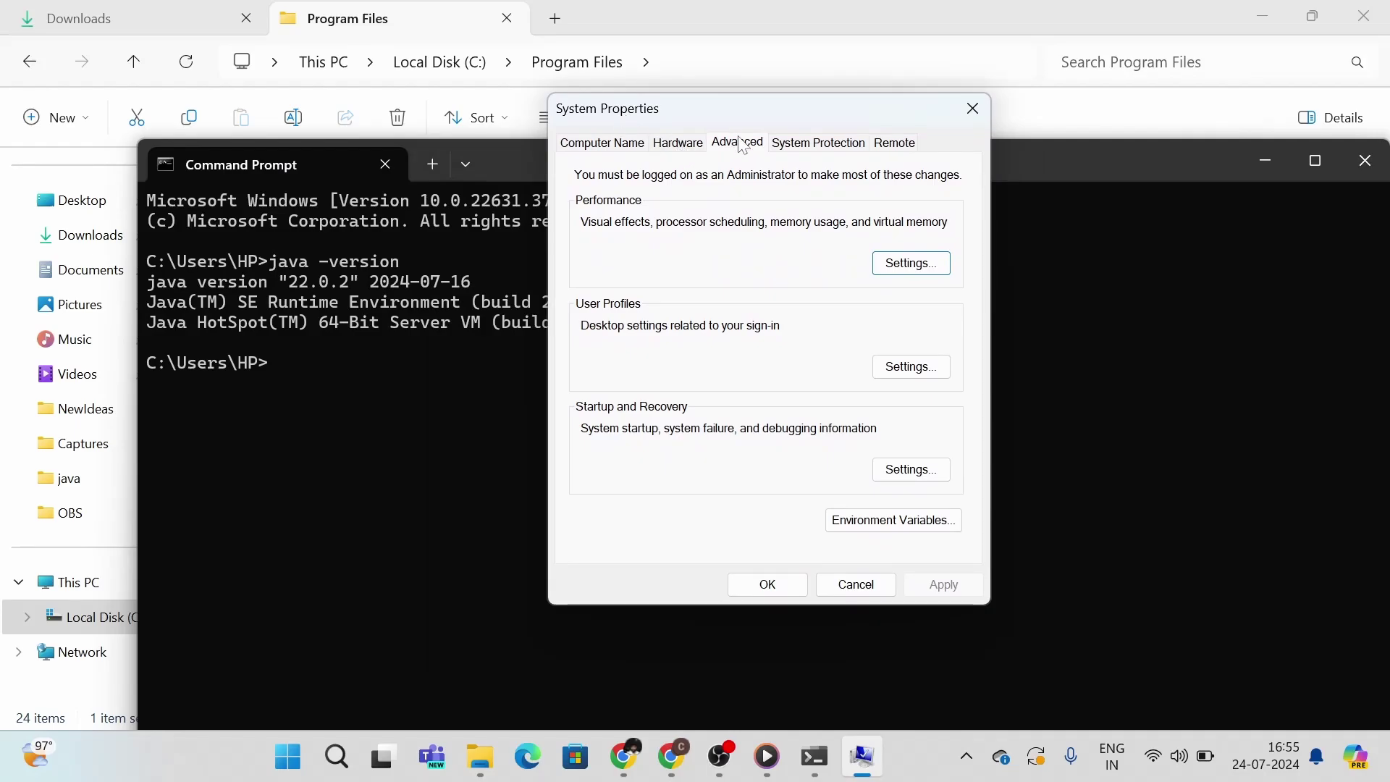
left_click(862, 529)
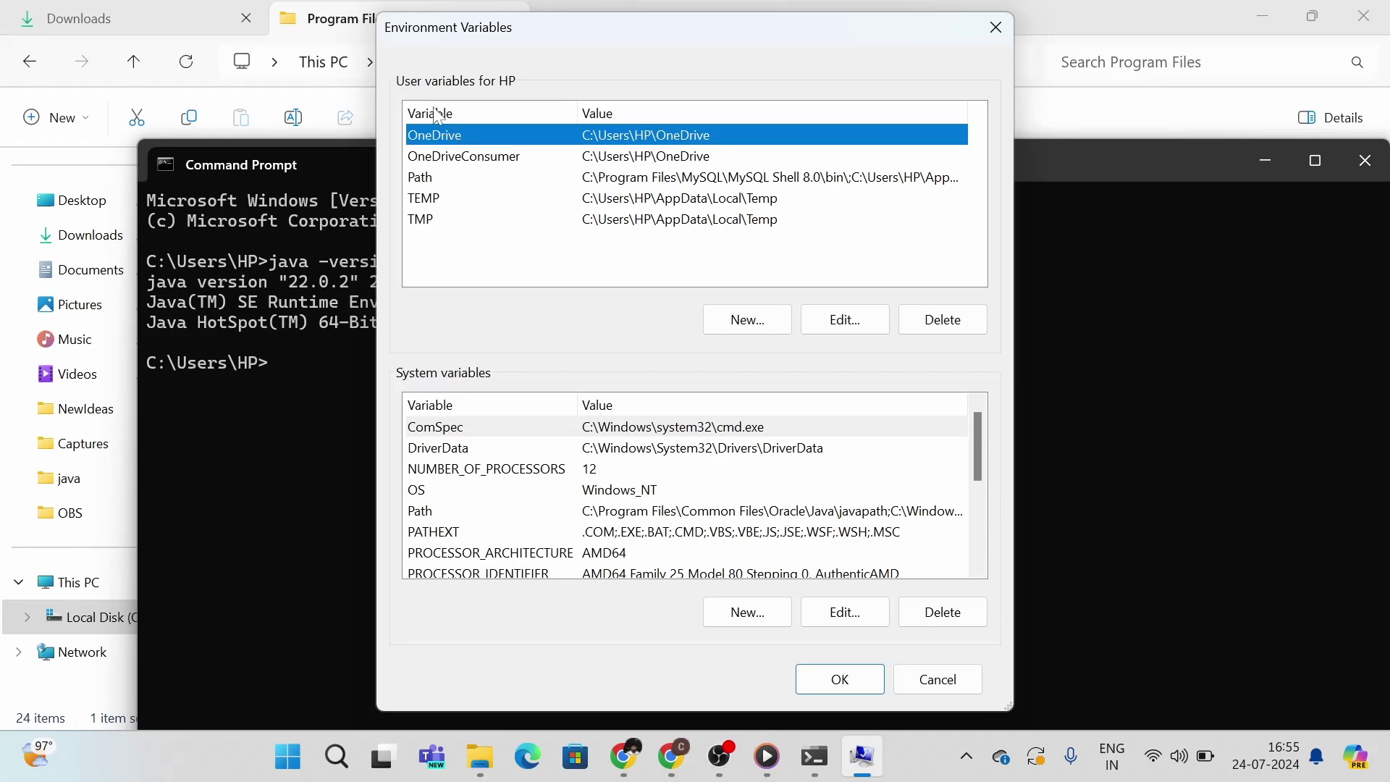
Add the folder C:\Program Files\Java\jdk-22\bin as a new entry in the user Path variable and confirm the edit
left_click(420, 183)
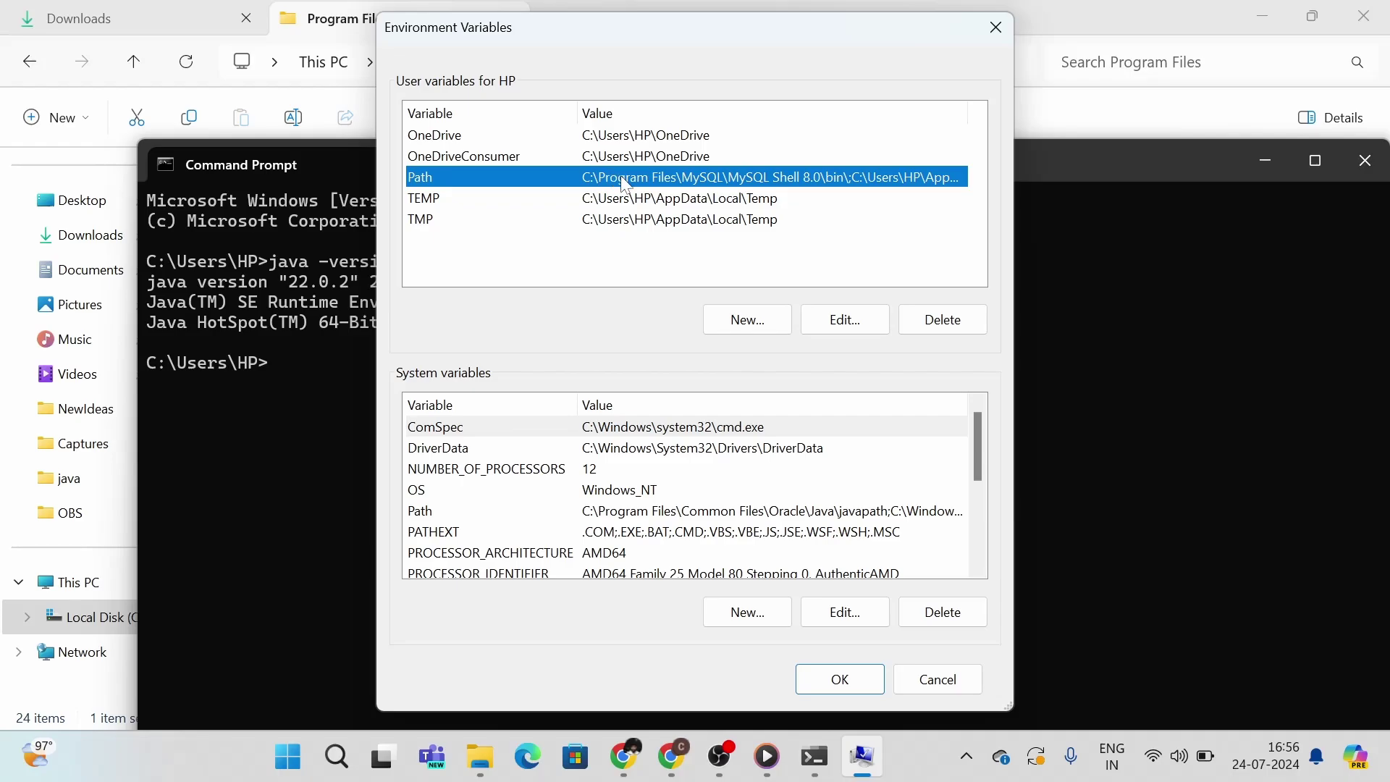
left_click(834, 323)
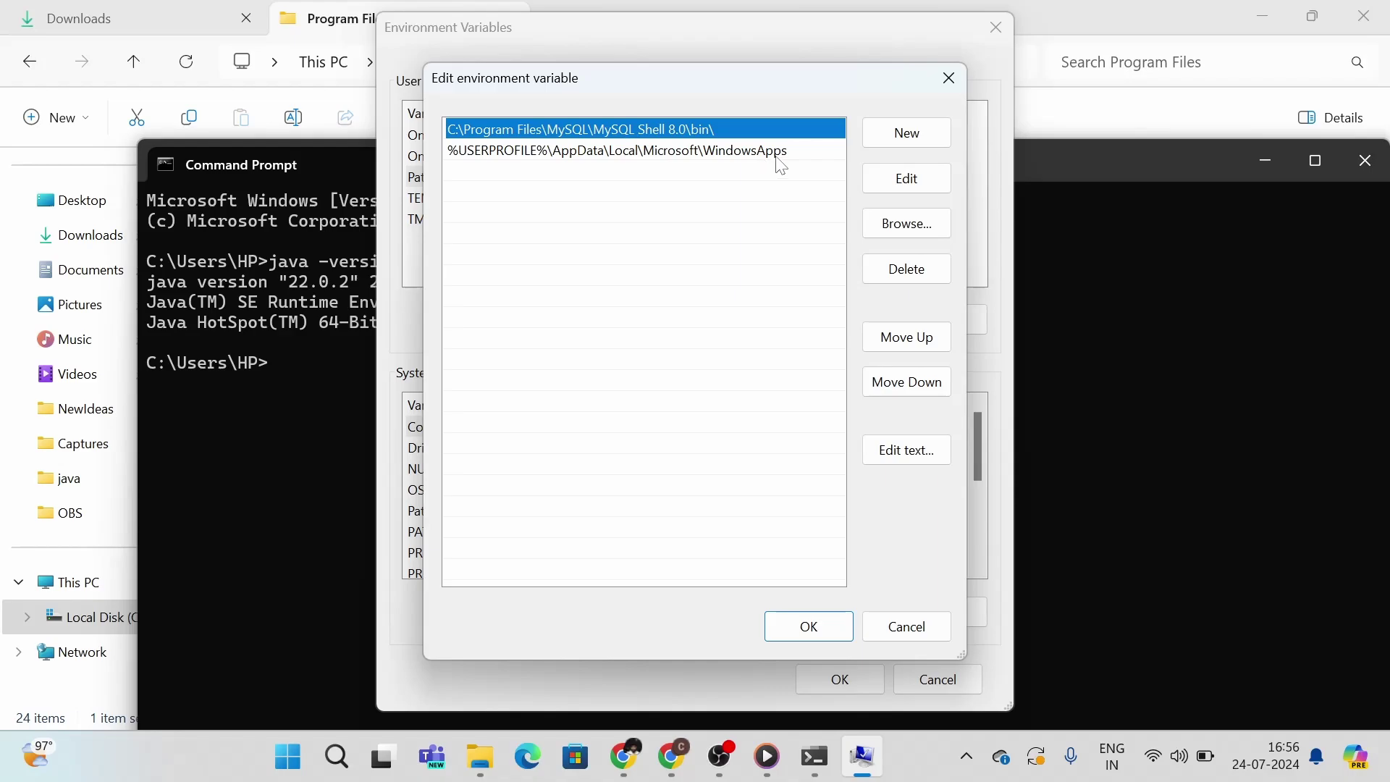
left_click(934, 144)
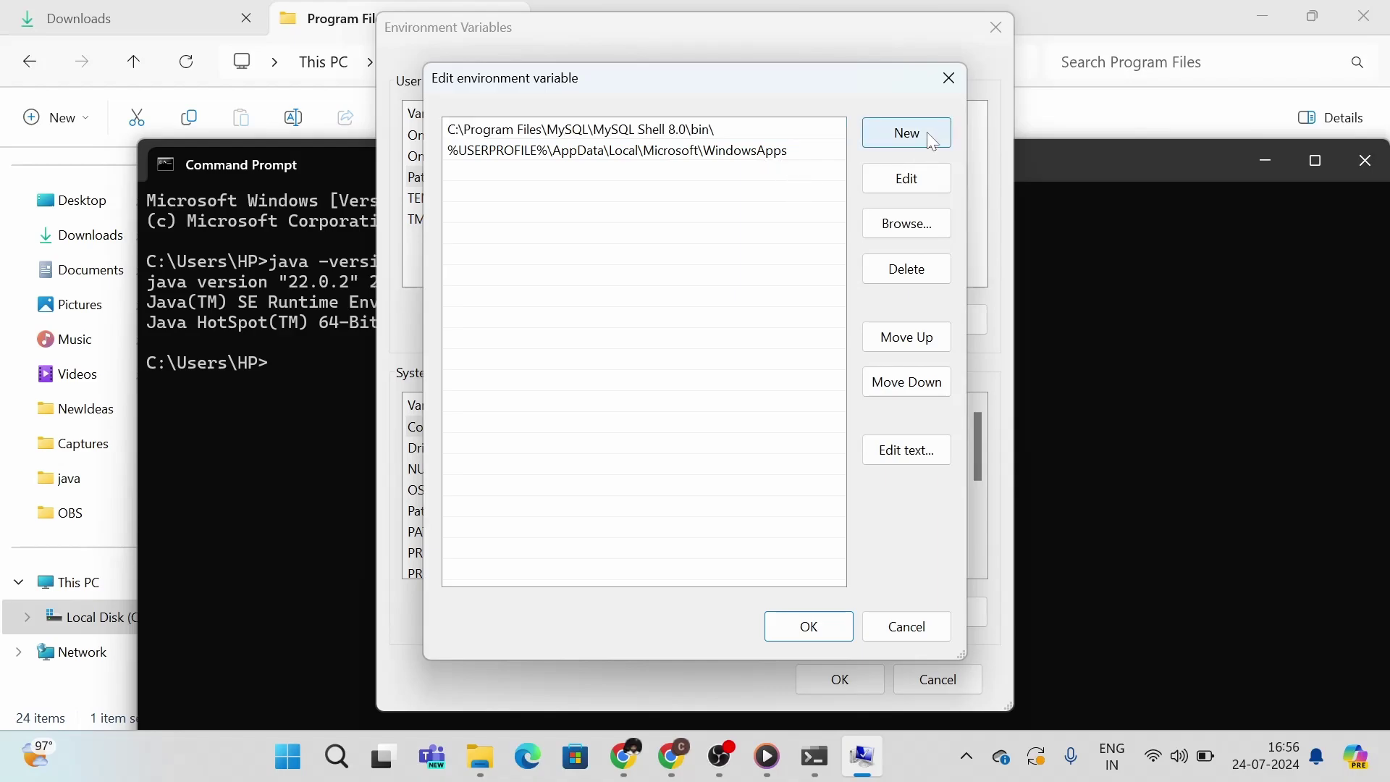
left_click(927, 132)
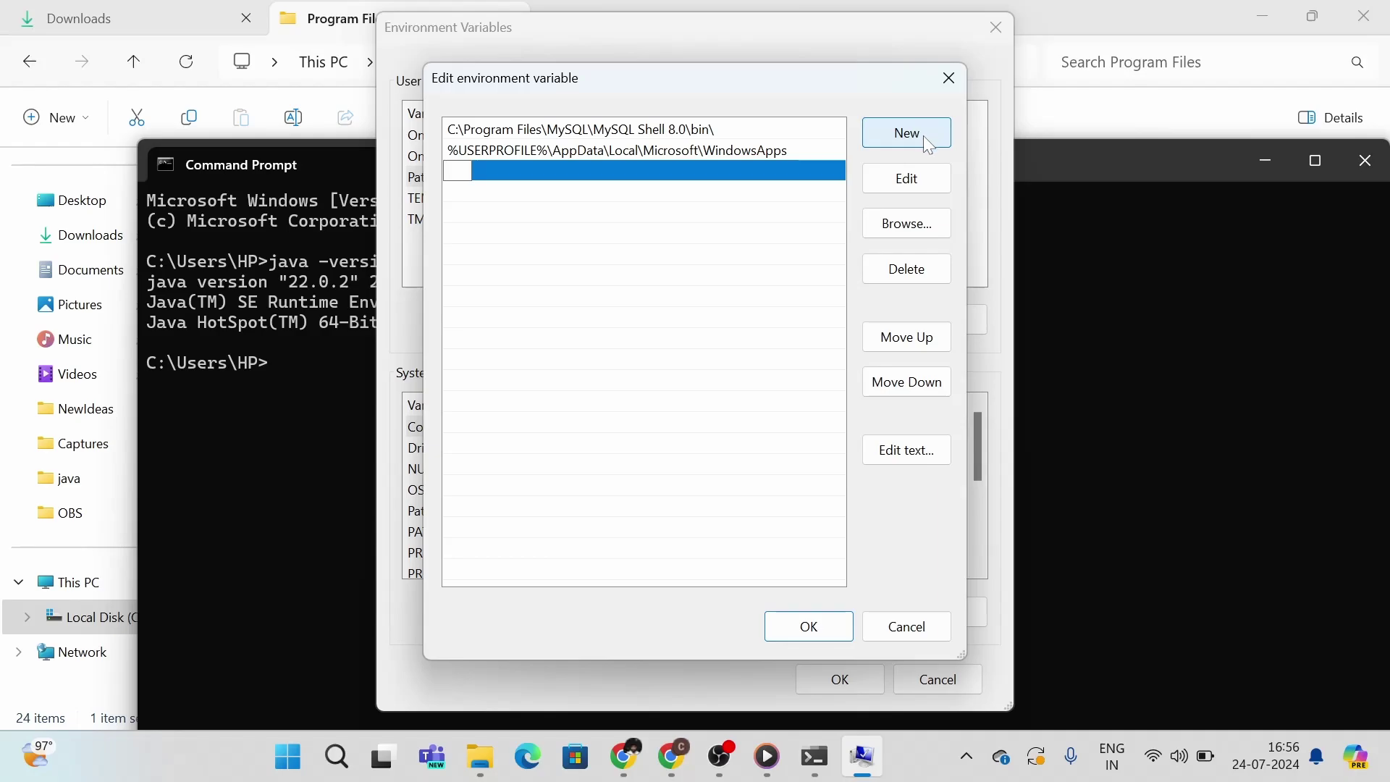
left_click(903, 232)
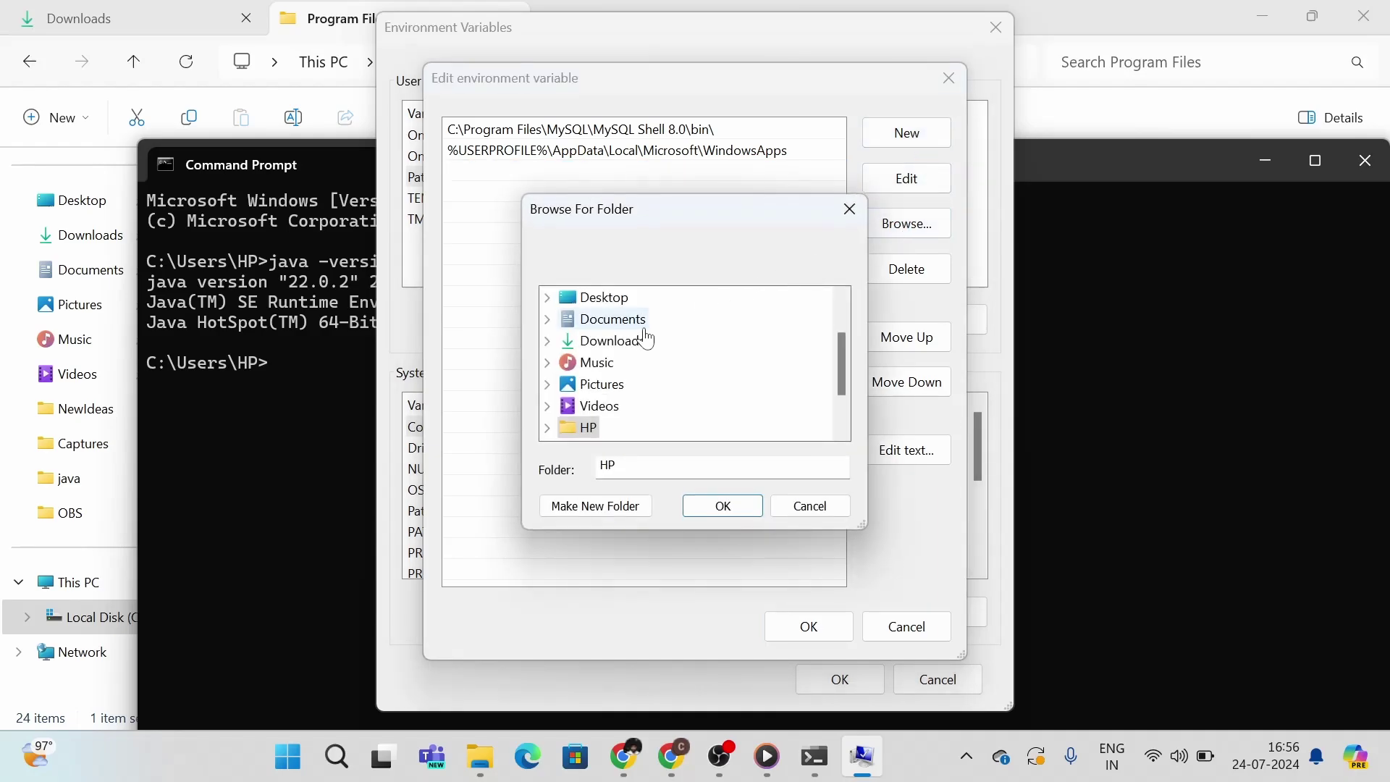
scroll(644, 335, "down", 1)
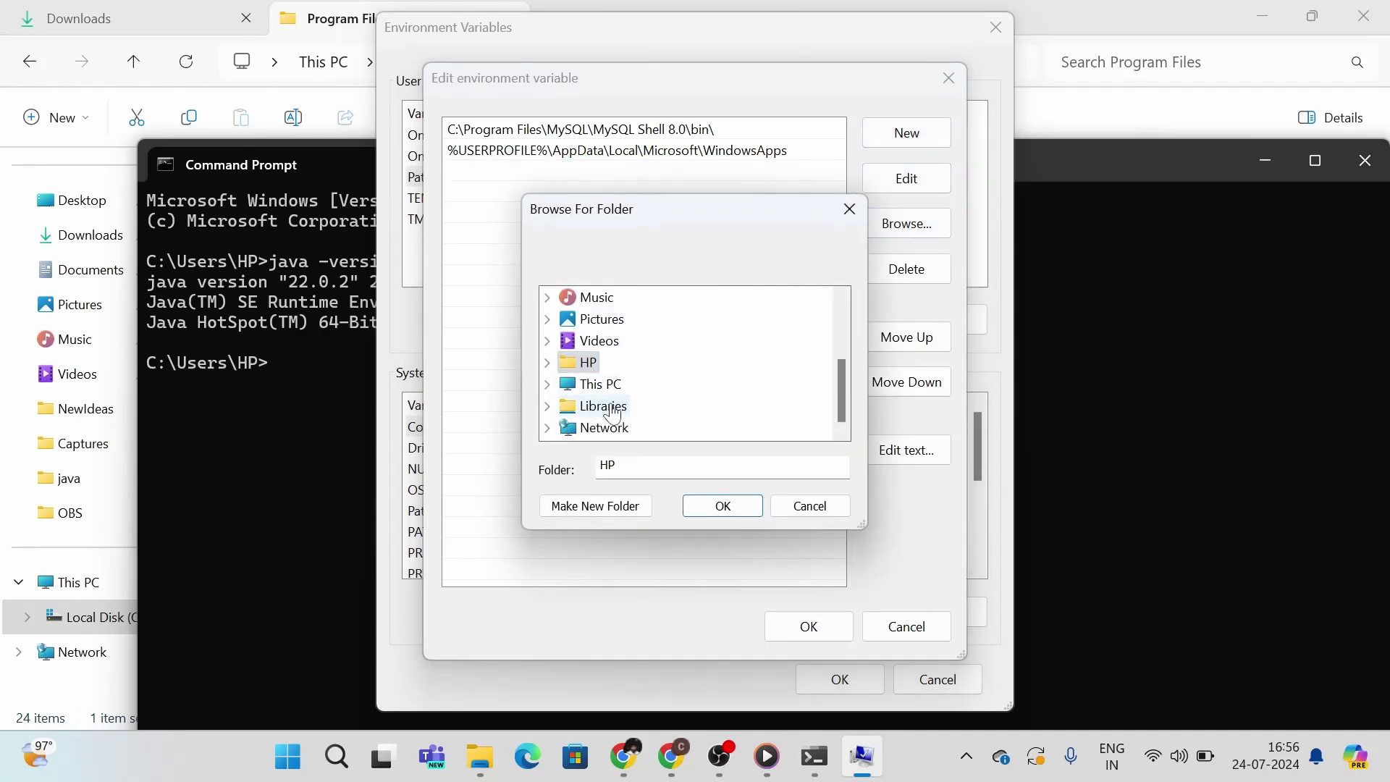
left_click(549, 388)
left_click(677, 366)
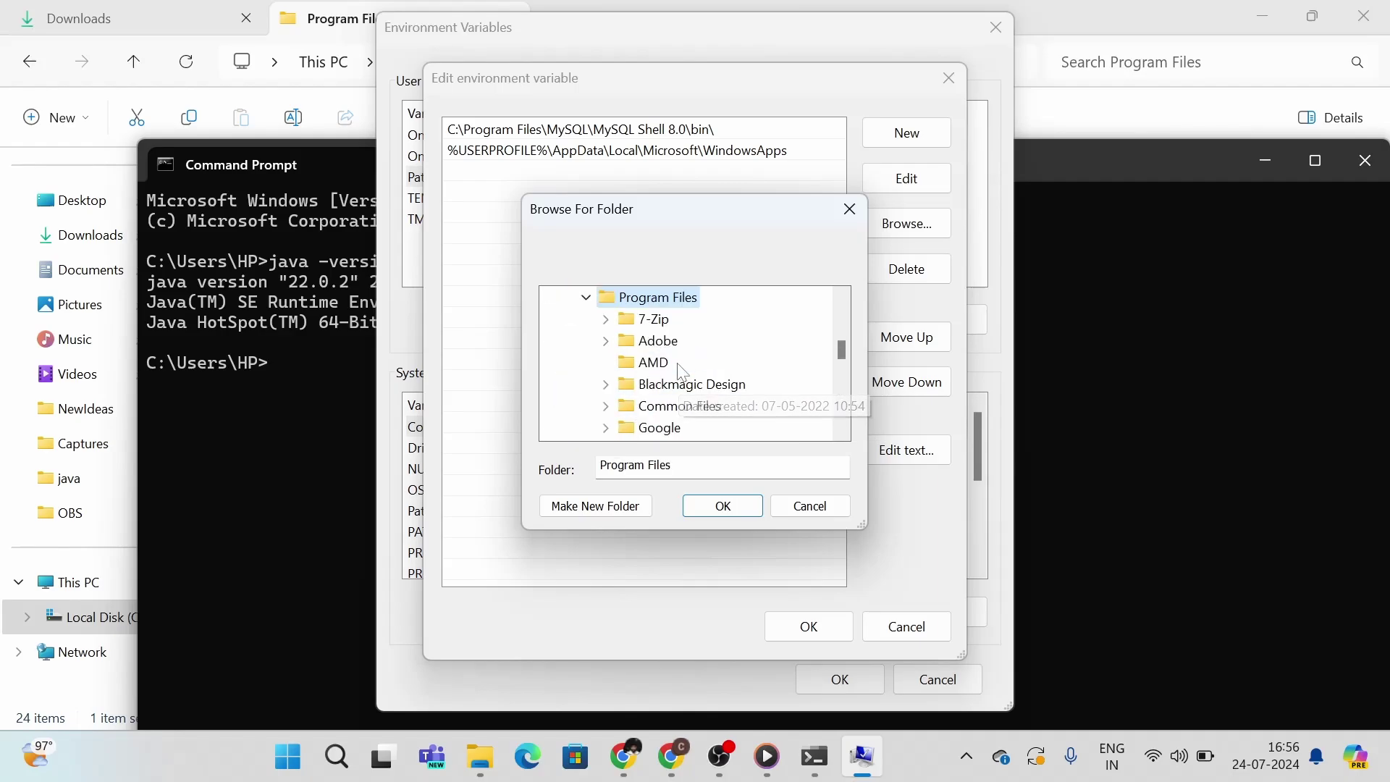
scroll(673, 391, "down", 1)
double_click(662, 409)
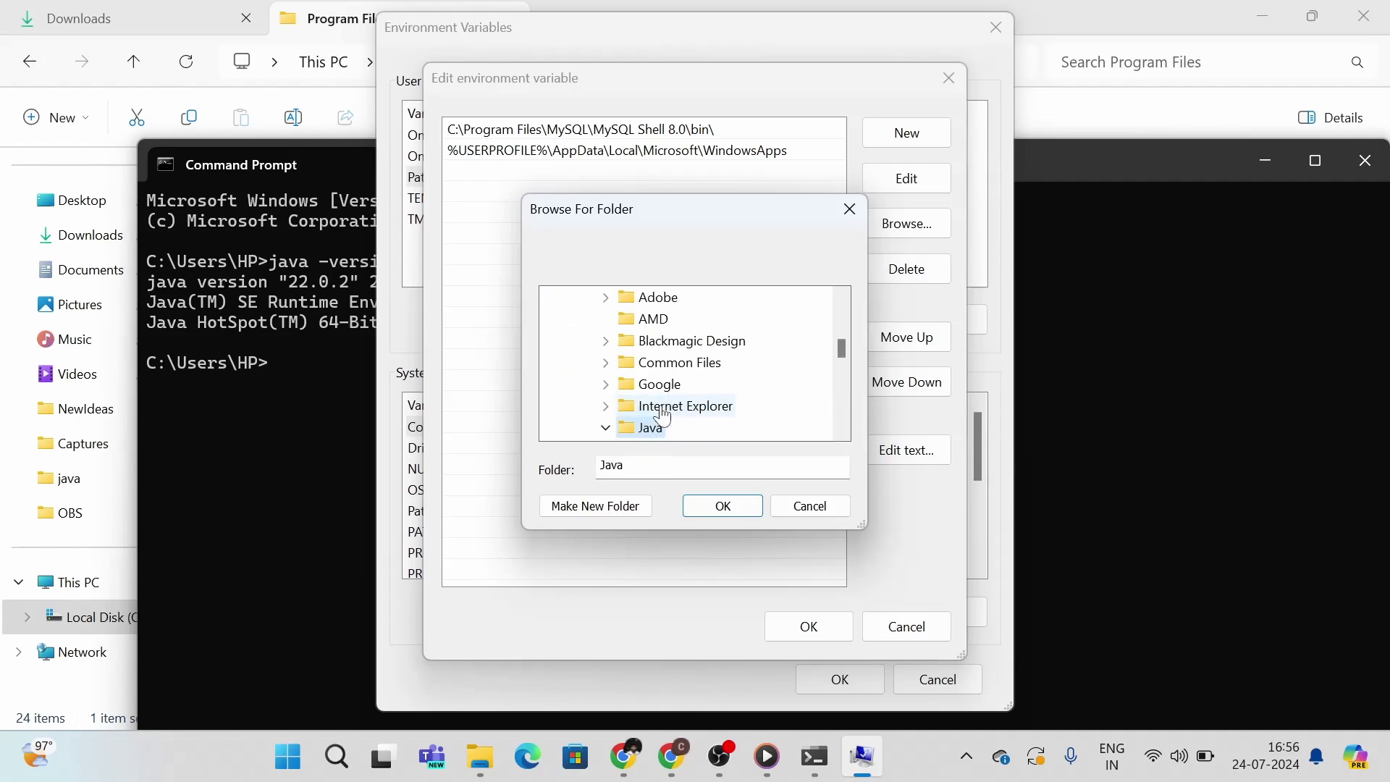
scroll(664, 419, "down", 2)
double_click(677, 349)
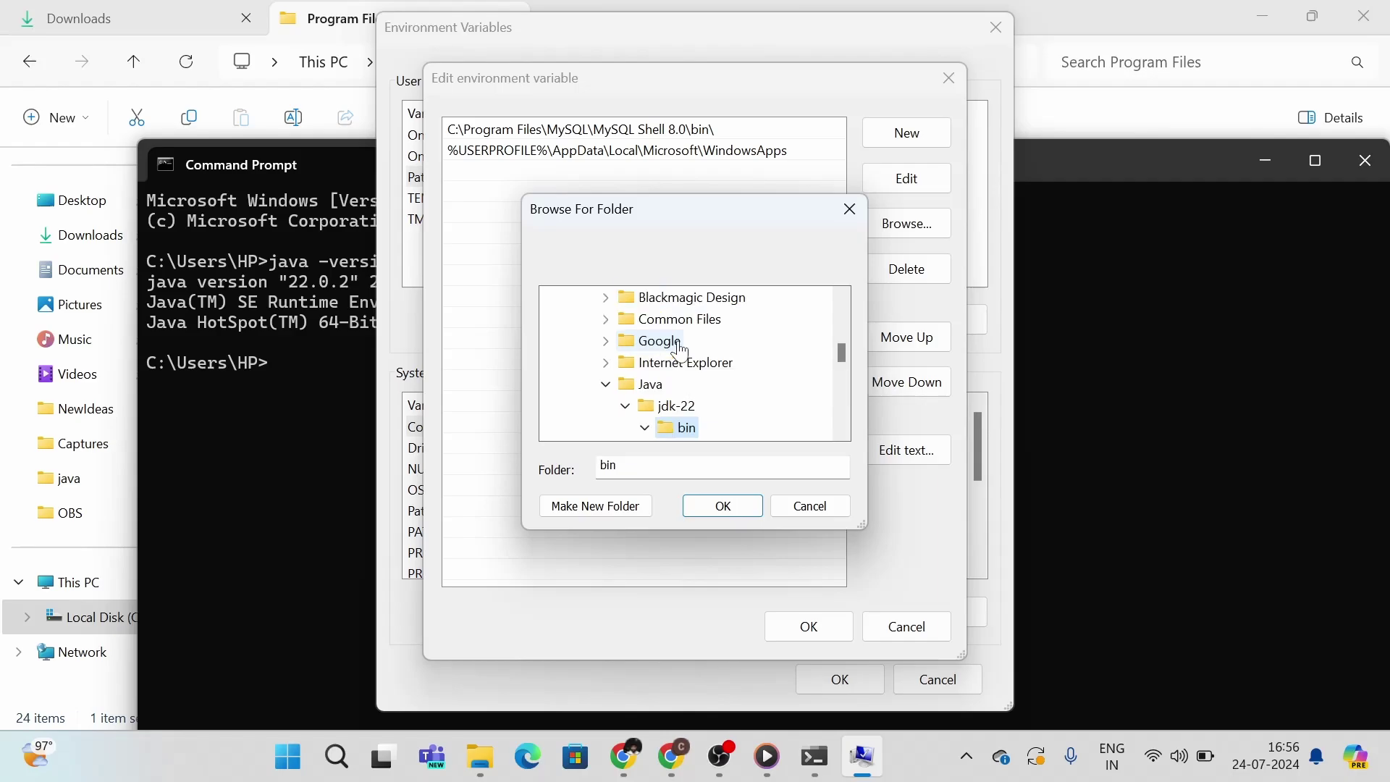
scroll(706, 377, "down", 1)
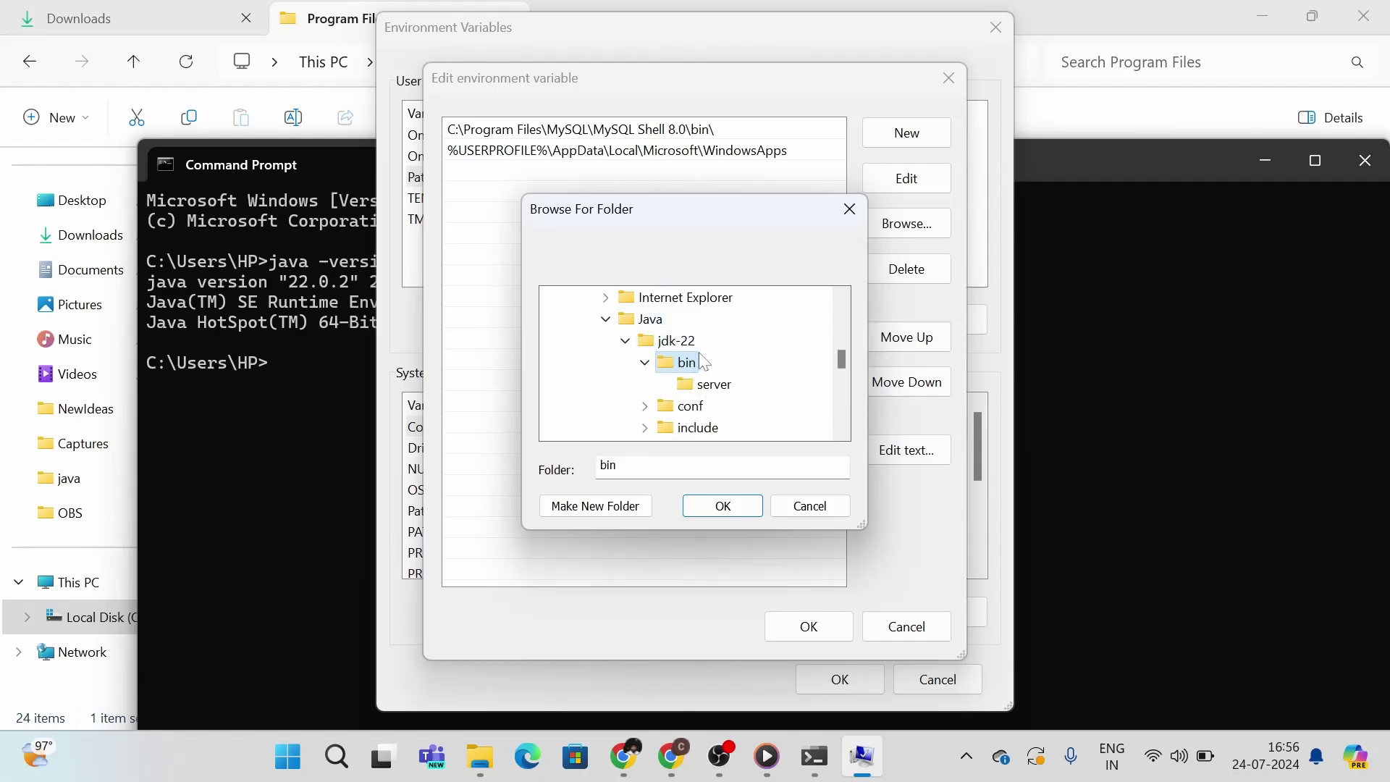
left_click(724, 506)
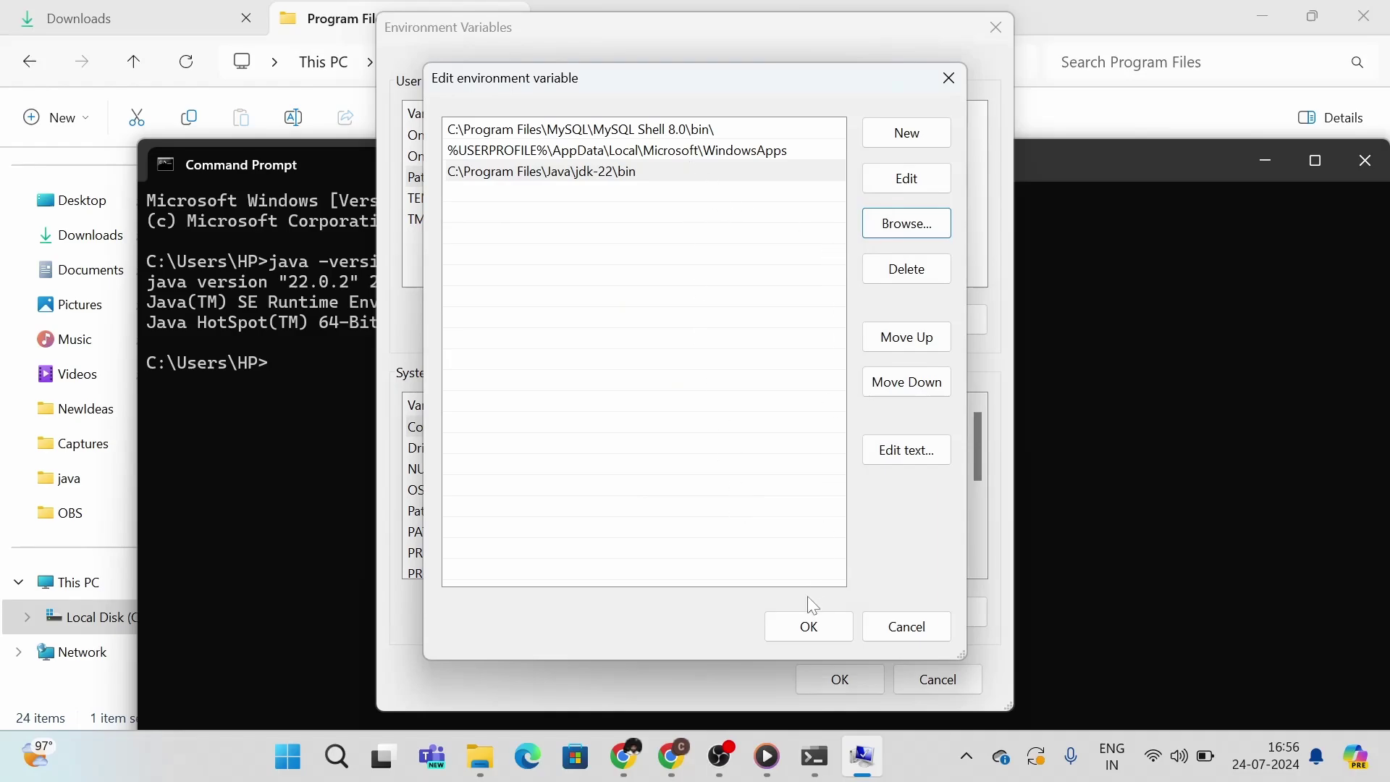
left_click(809, 627)
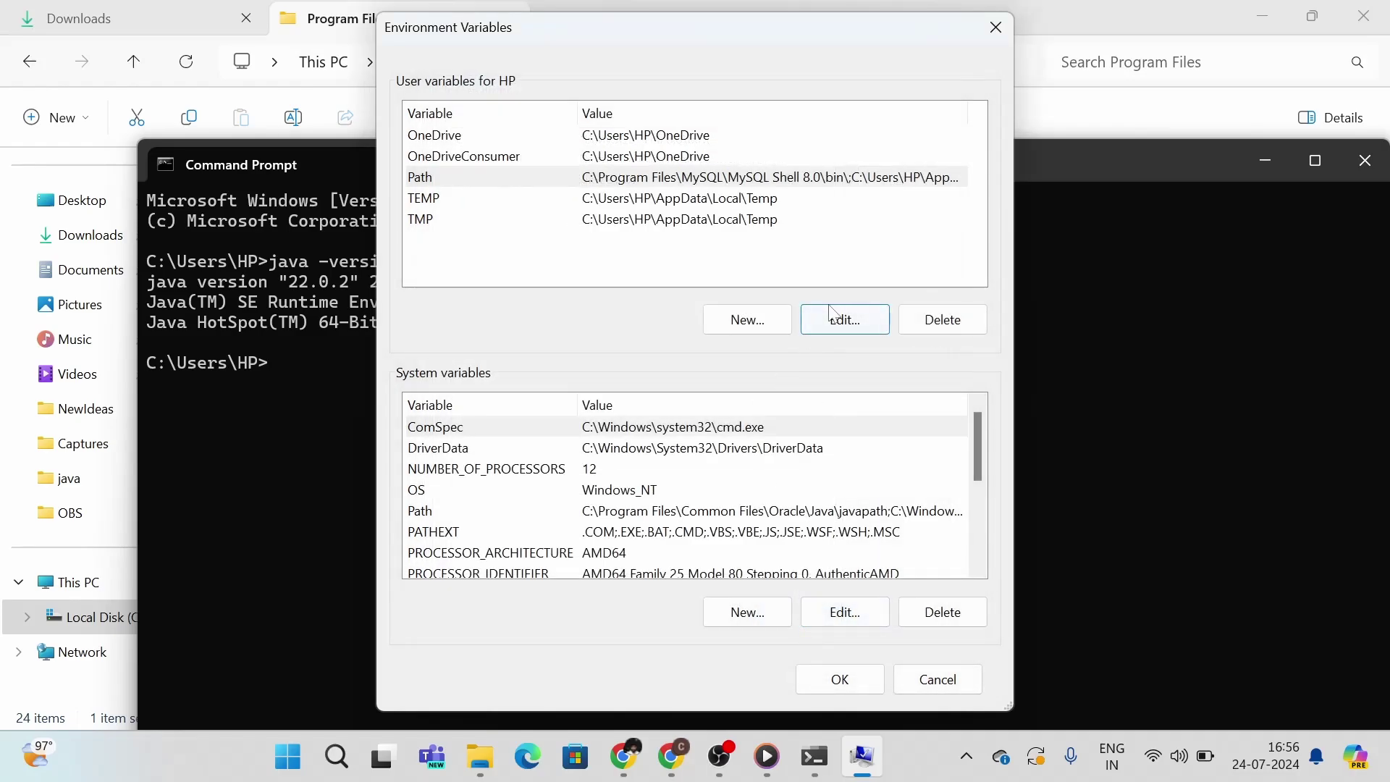
Create a system variable JAVA_HOME pointing to C:\Program Files\Java\jdk-22, then save and close the environment variable and system property dialogs
scroll(554, 441, "down", 3)
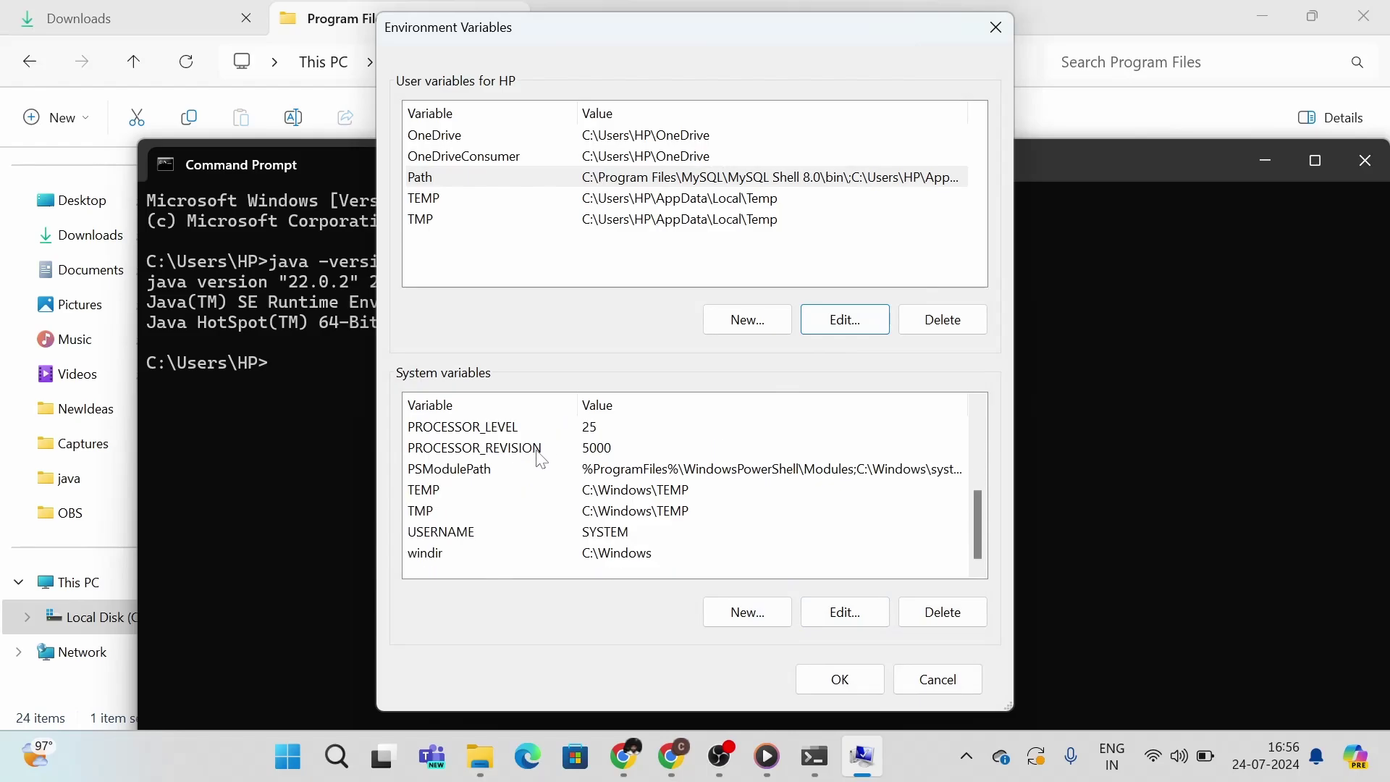
scroll(539, 456, "up", 3)
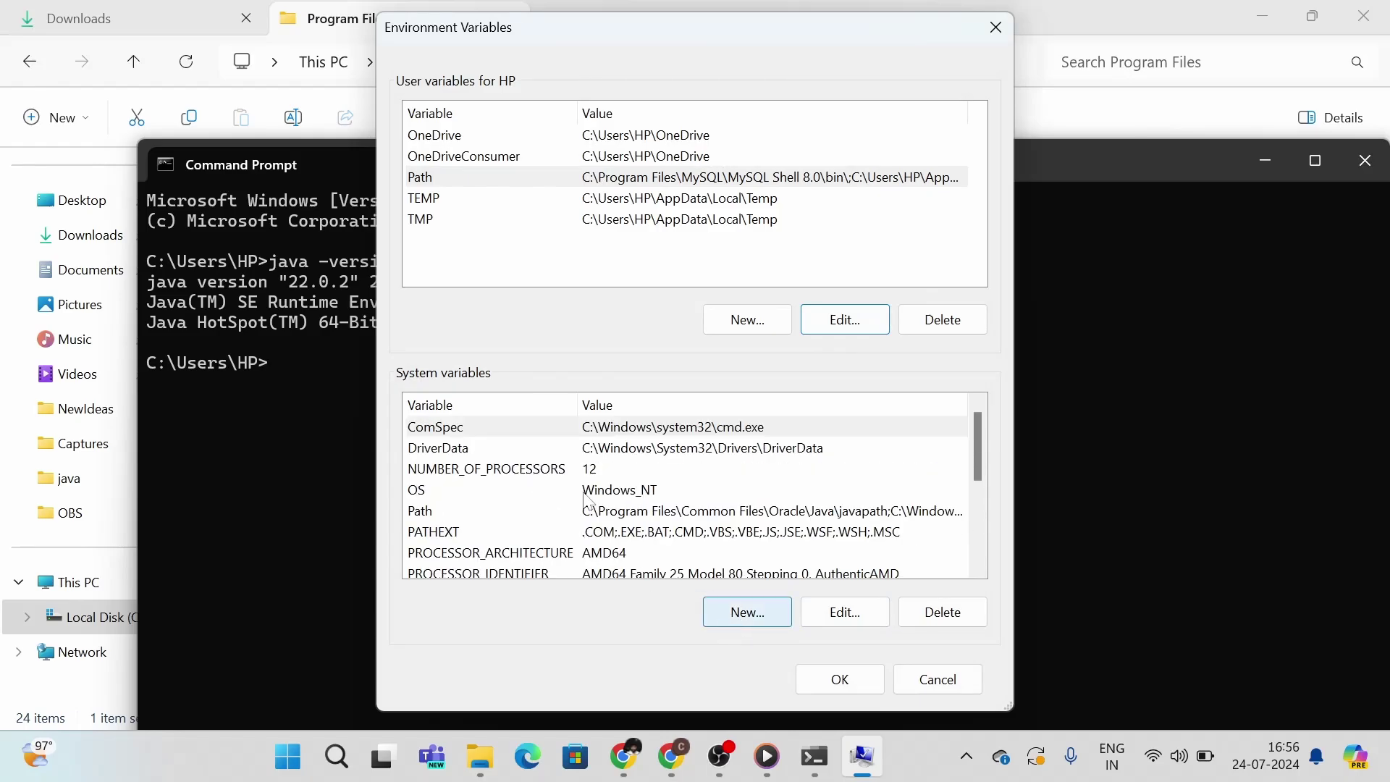
left_click(750, 613)
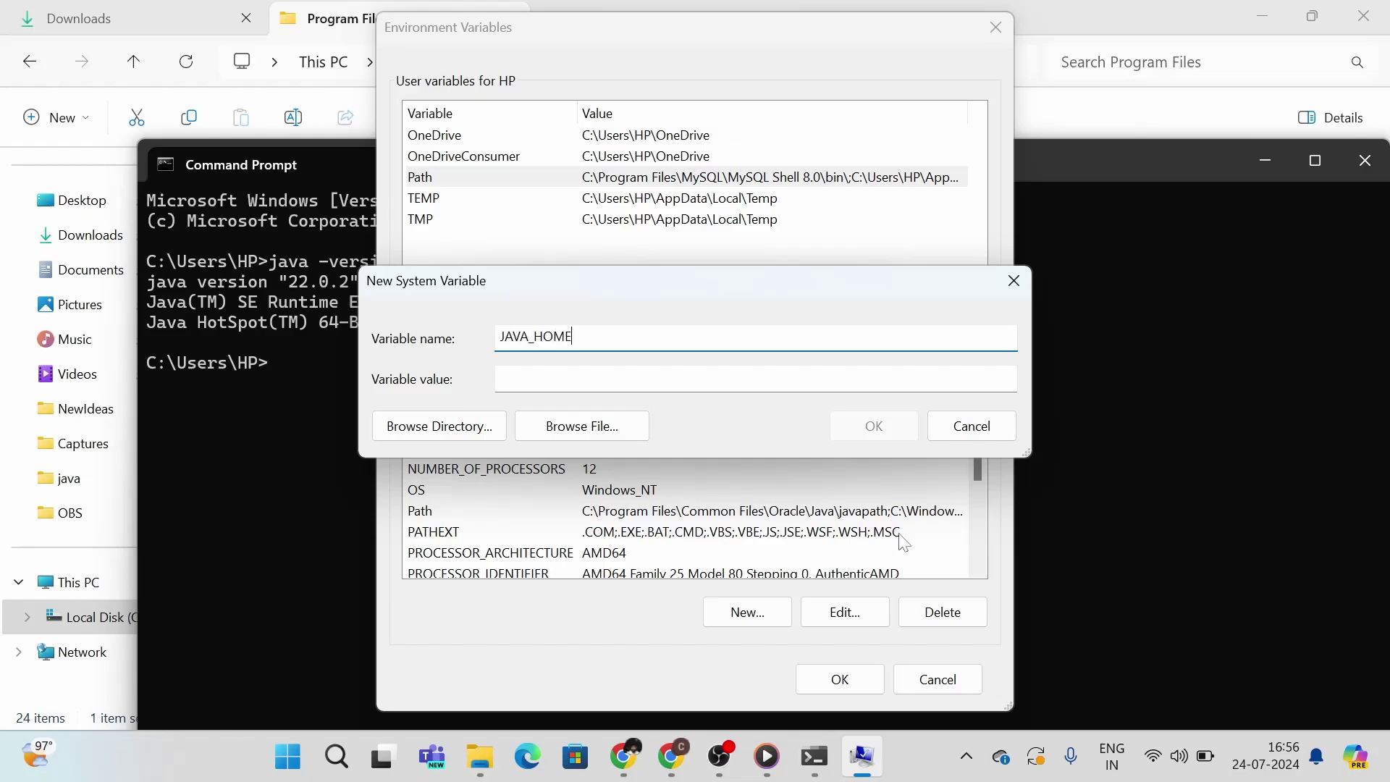
left_click(501, 378)
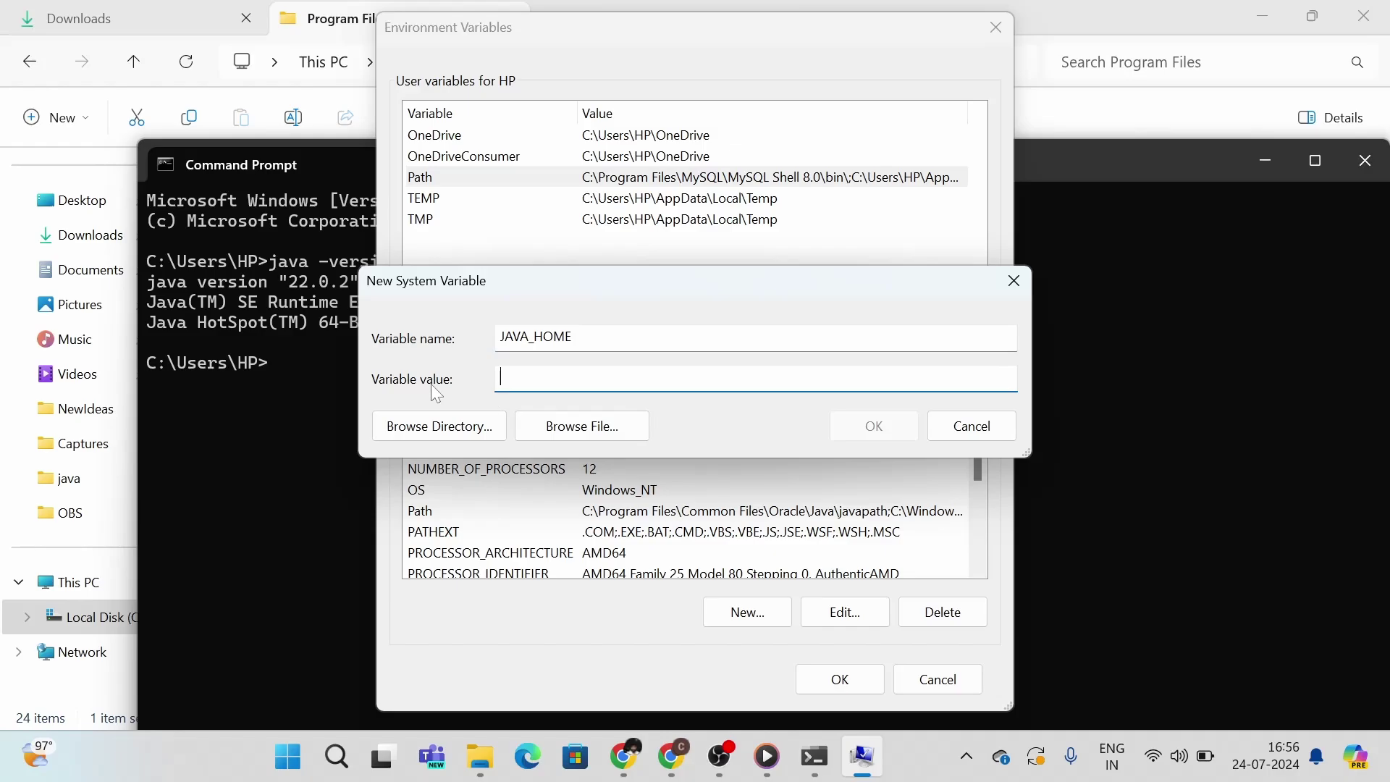
left_click(467, 434)
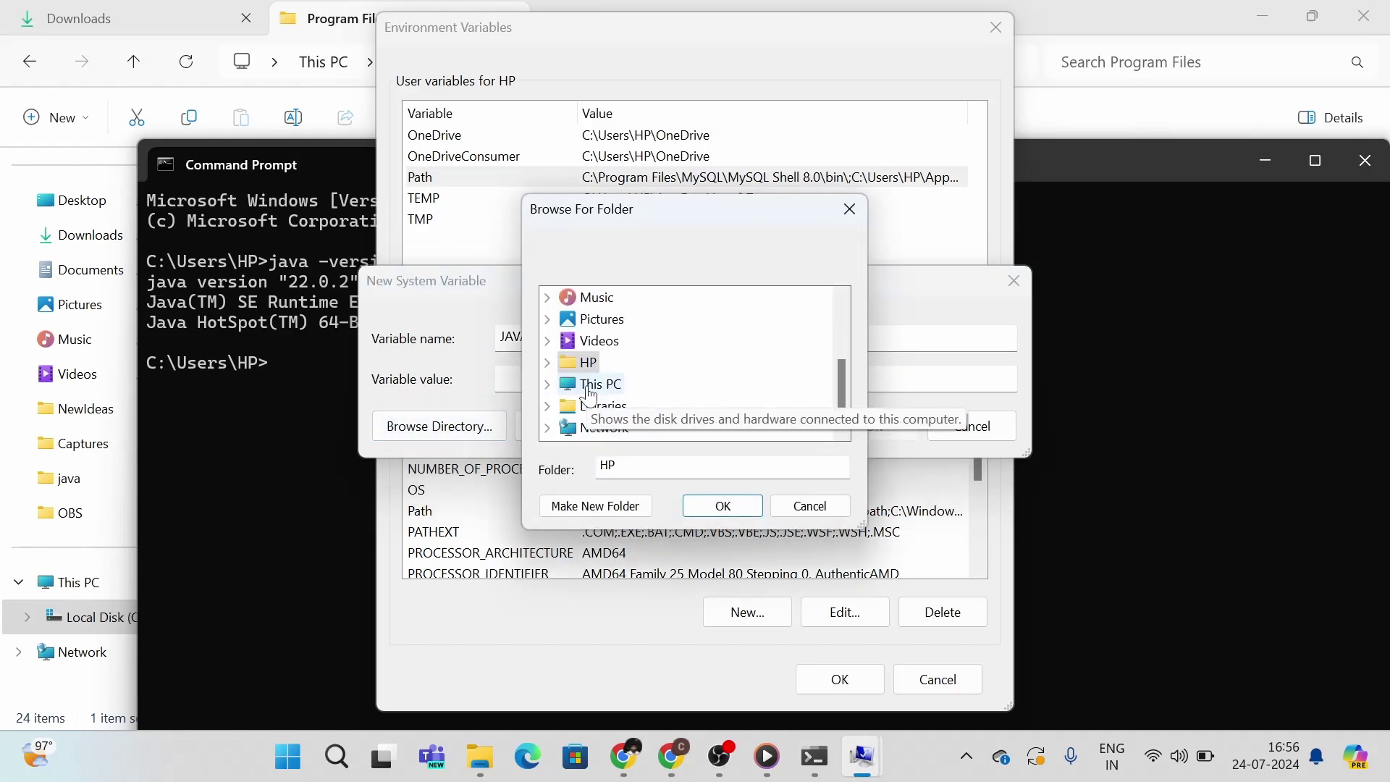
left_click(588, 391)
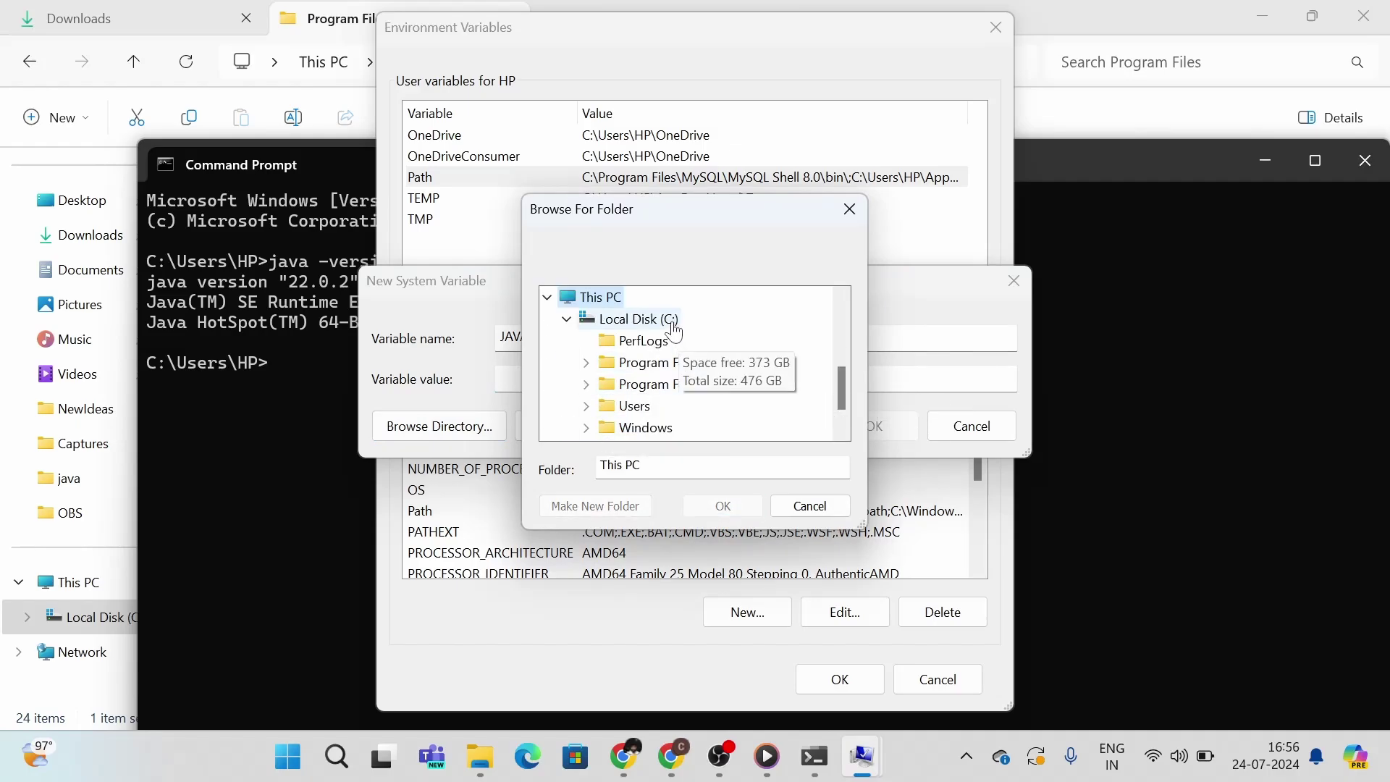
left_click(649, 362)
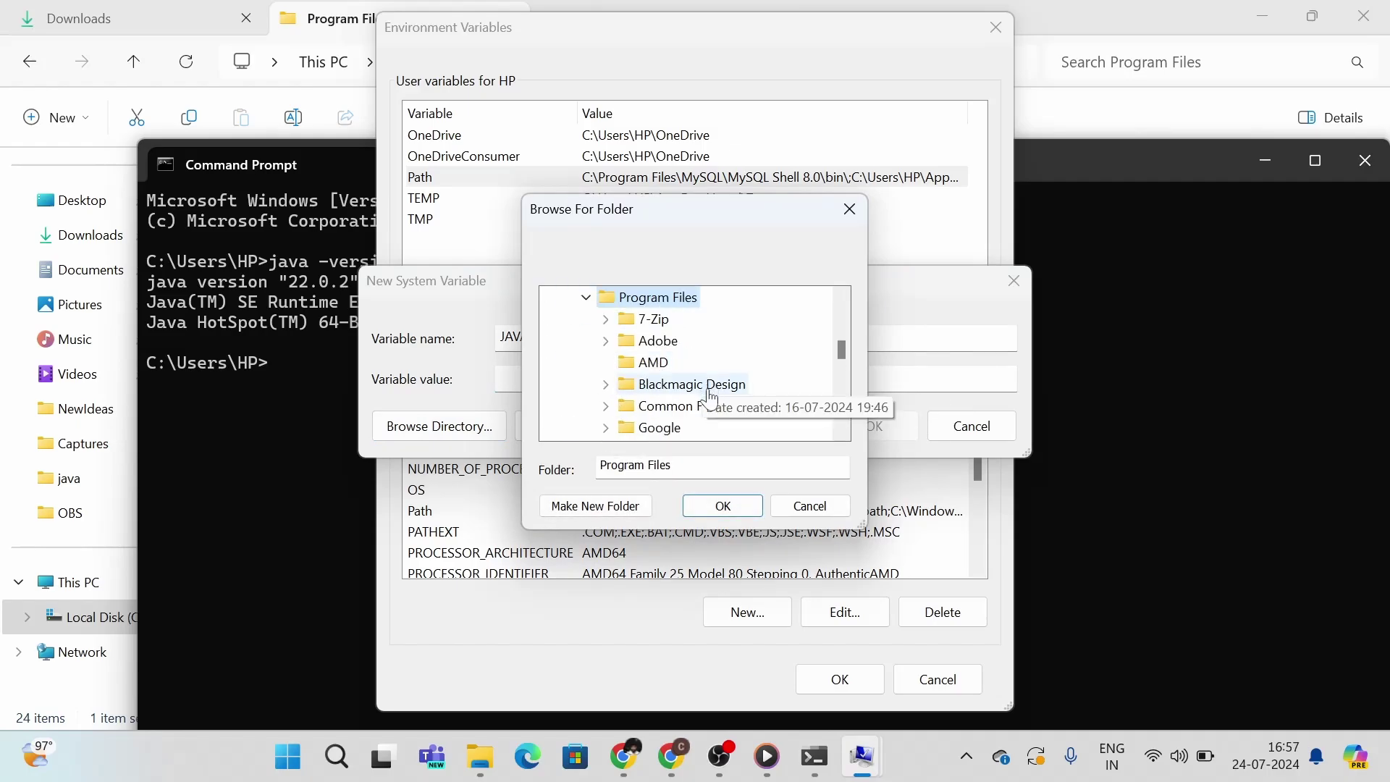
scroll(712, 401, "down", 2)
left_click(656, 345)
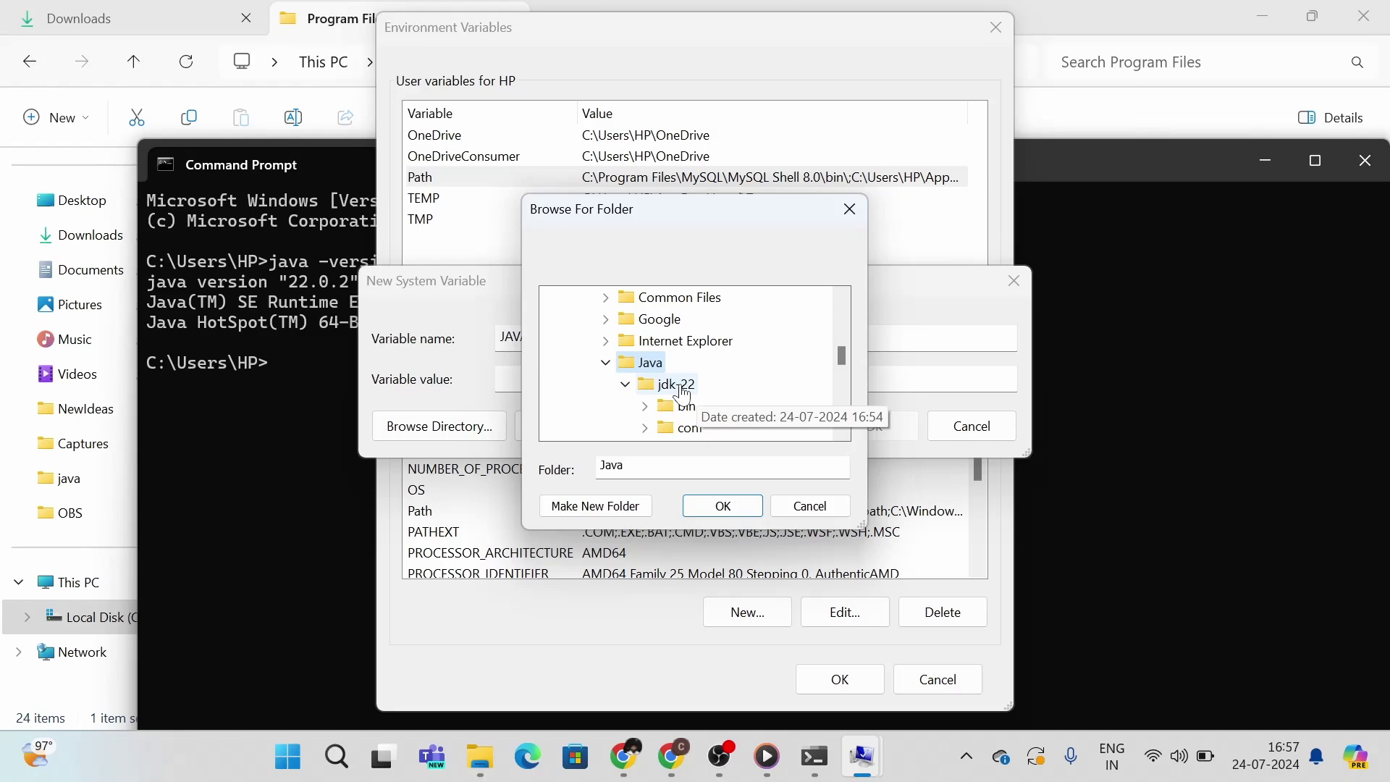
left_click(683, 395)
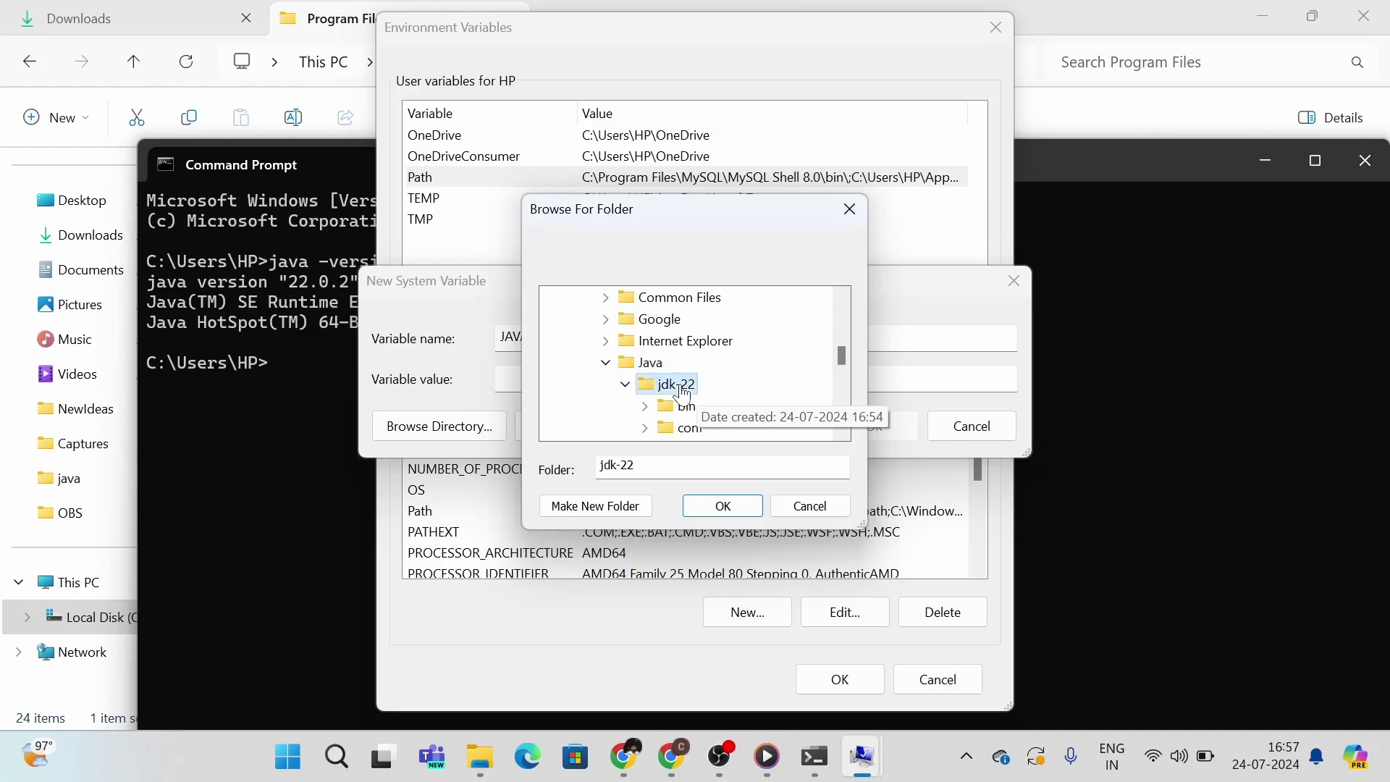
left_click(722, 506)
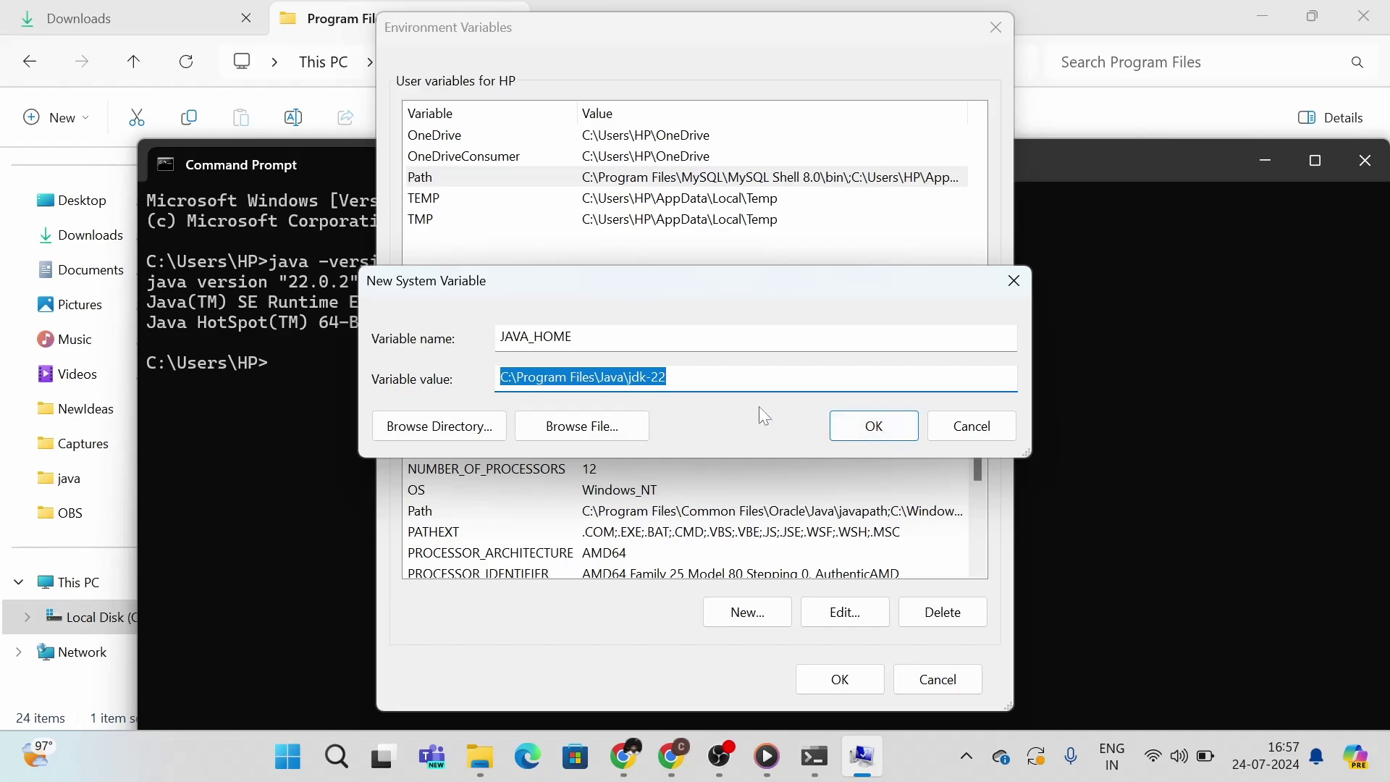
left_click(872, 428)
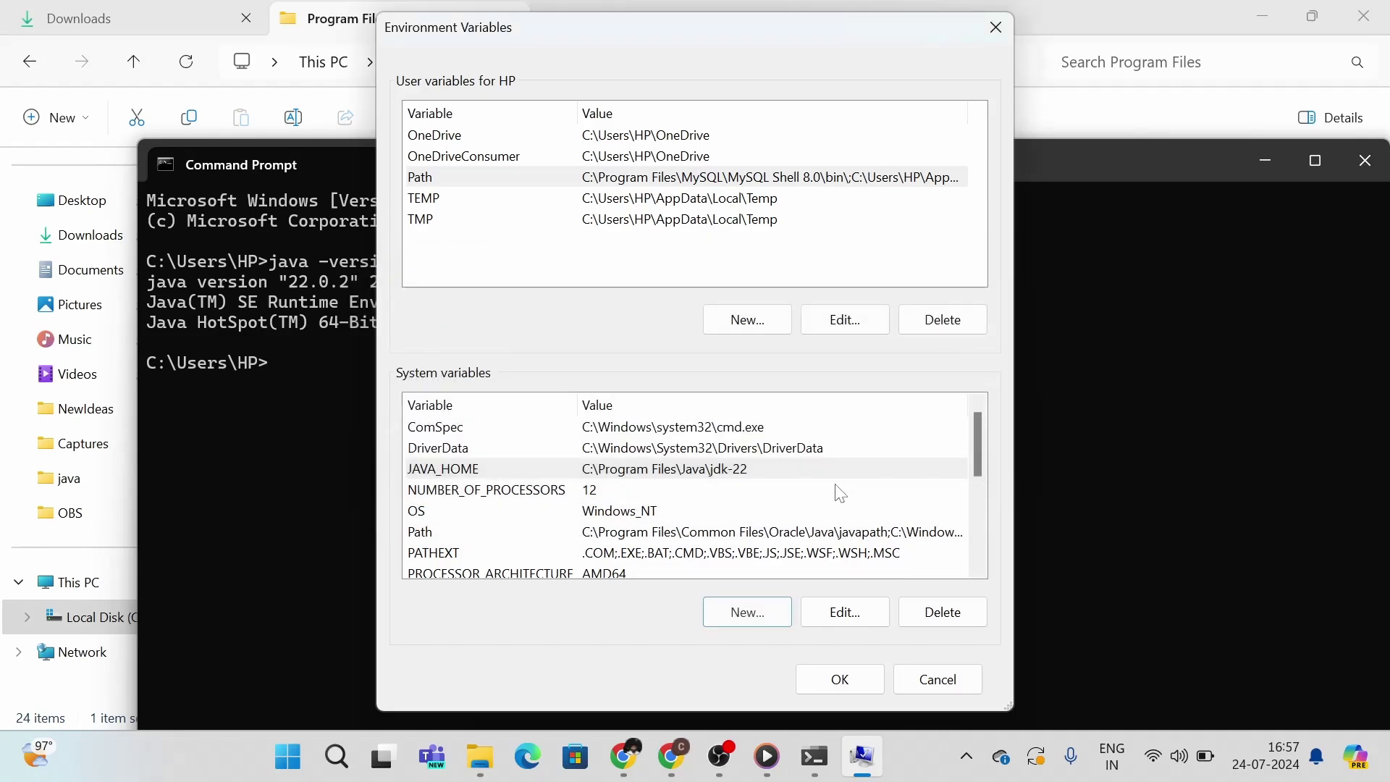
left_click(849, 685)
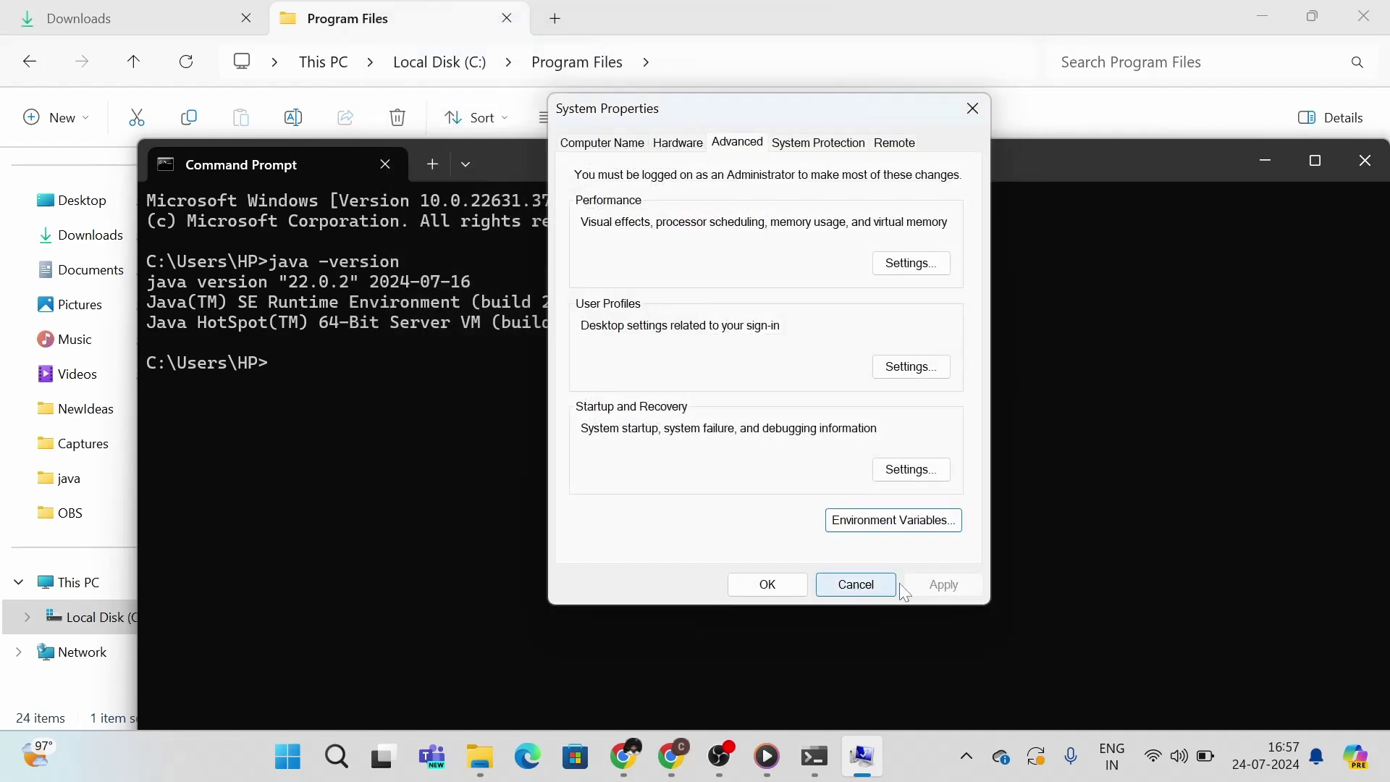
left_click(769, 584)
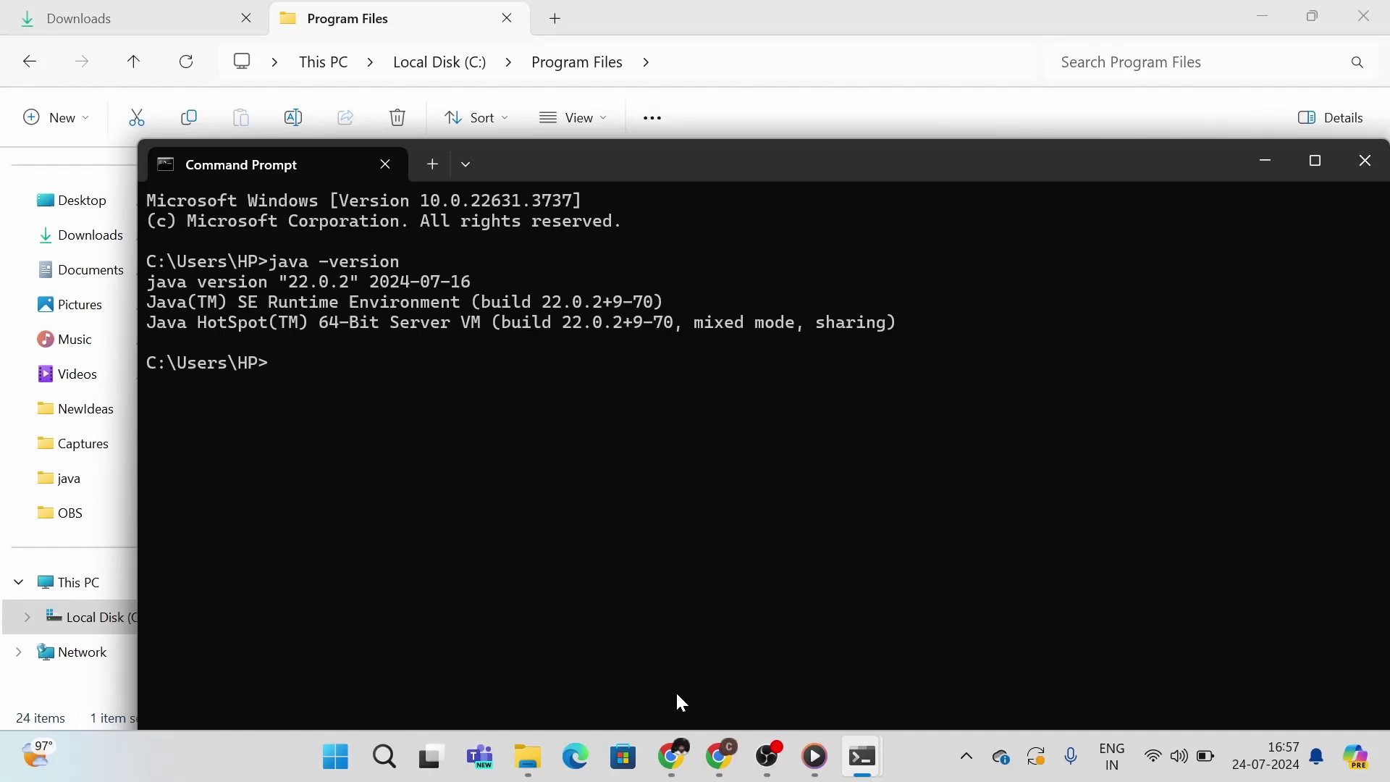
Switch to Chrome, search for "eclipse download" in a new tab and open the Eclipse Foundation downloads page
mouse_move(683, 769)
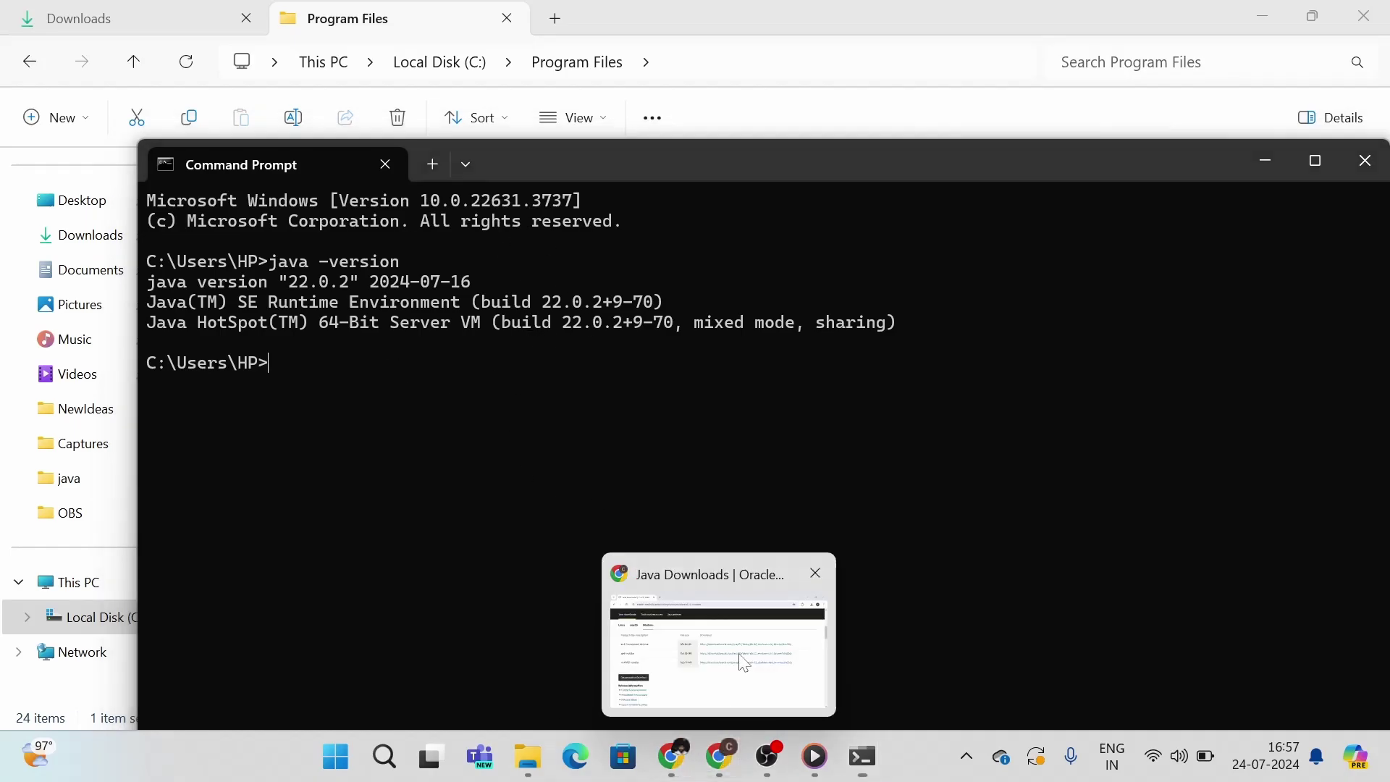
left_click(724, 652)
left_click(317, 22)
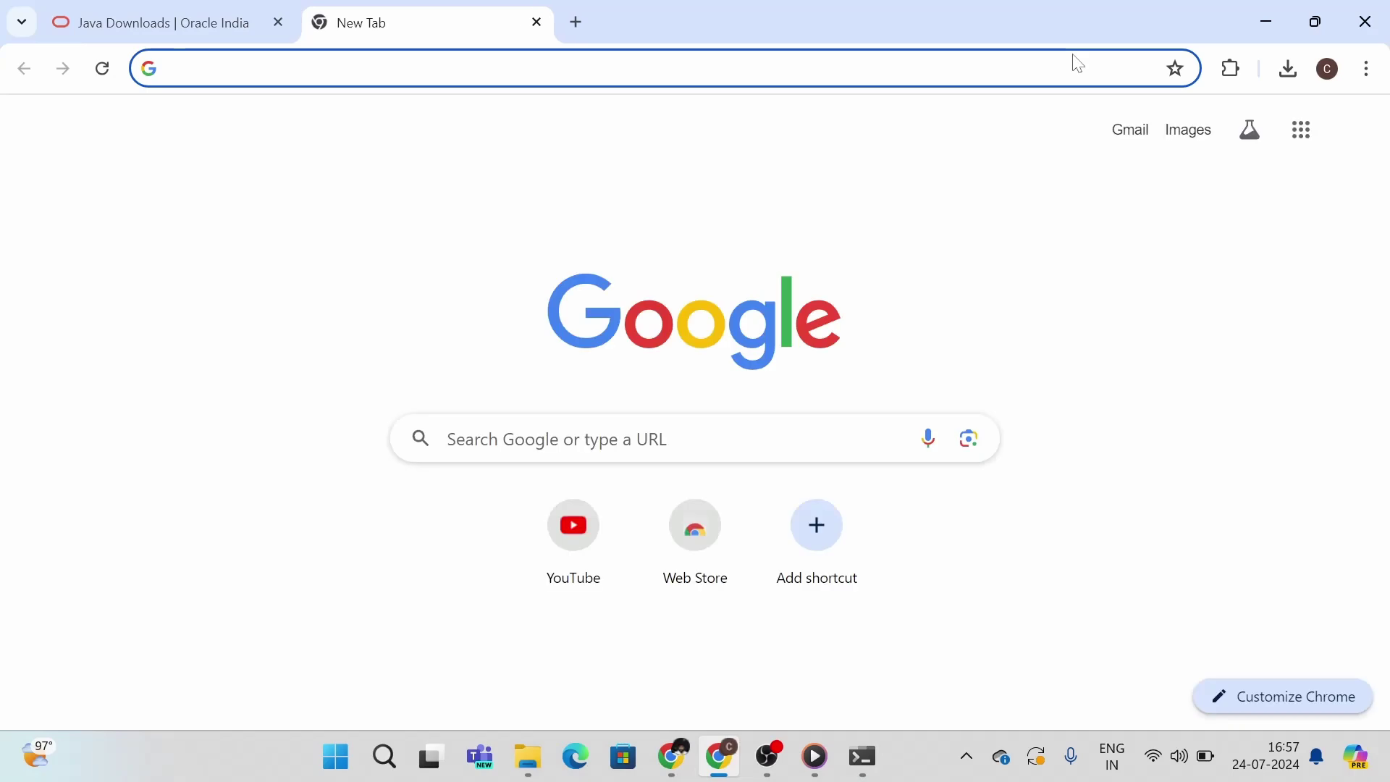
type("ec")
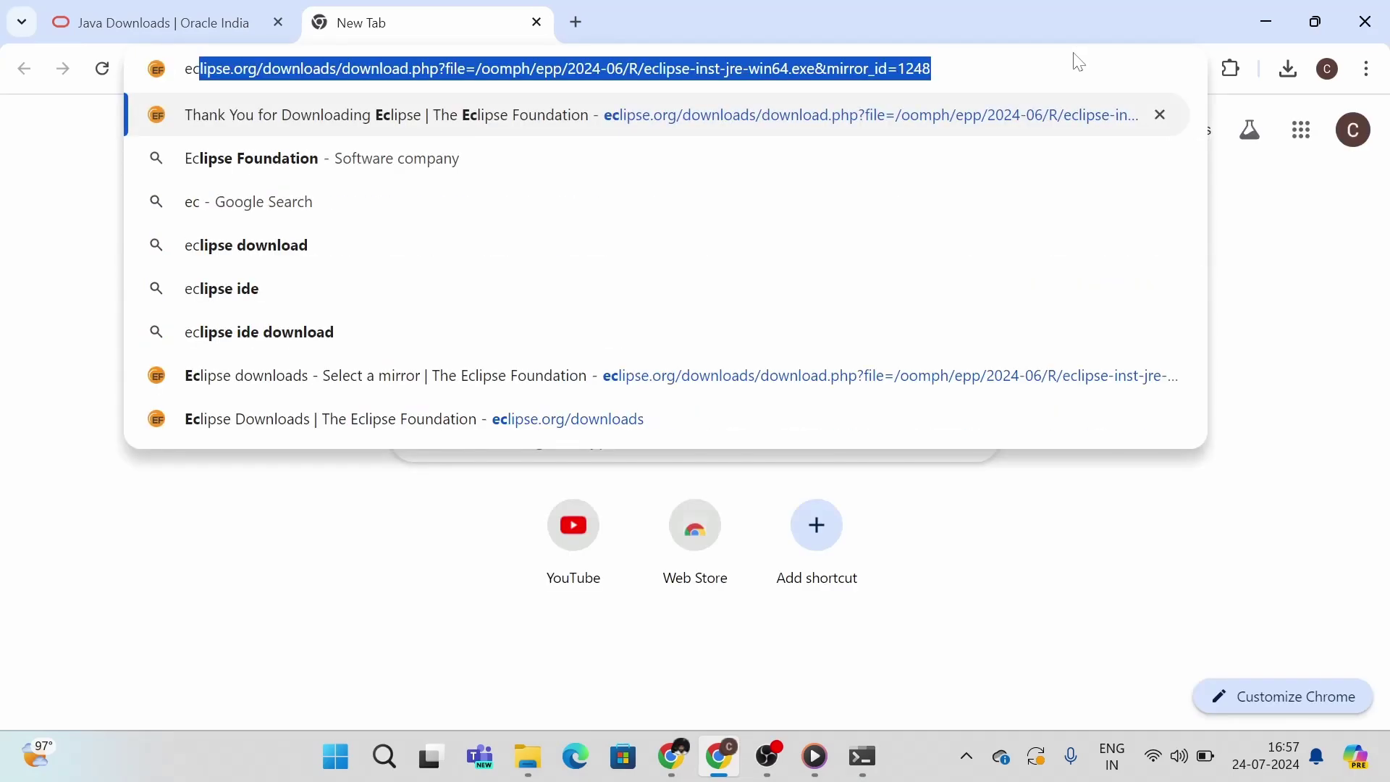
type("lipse")
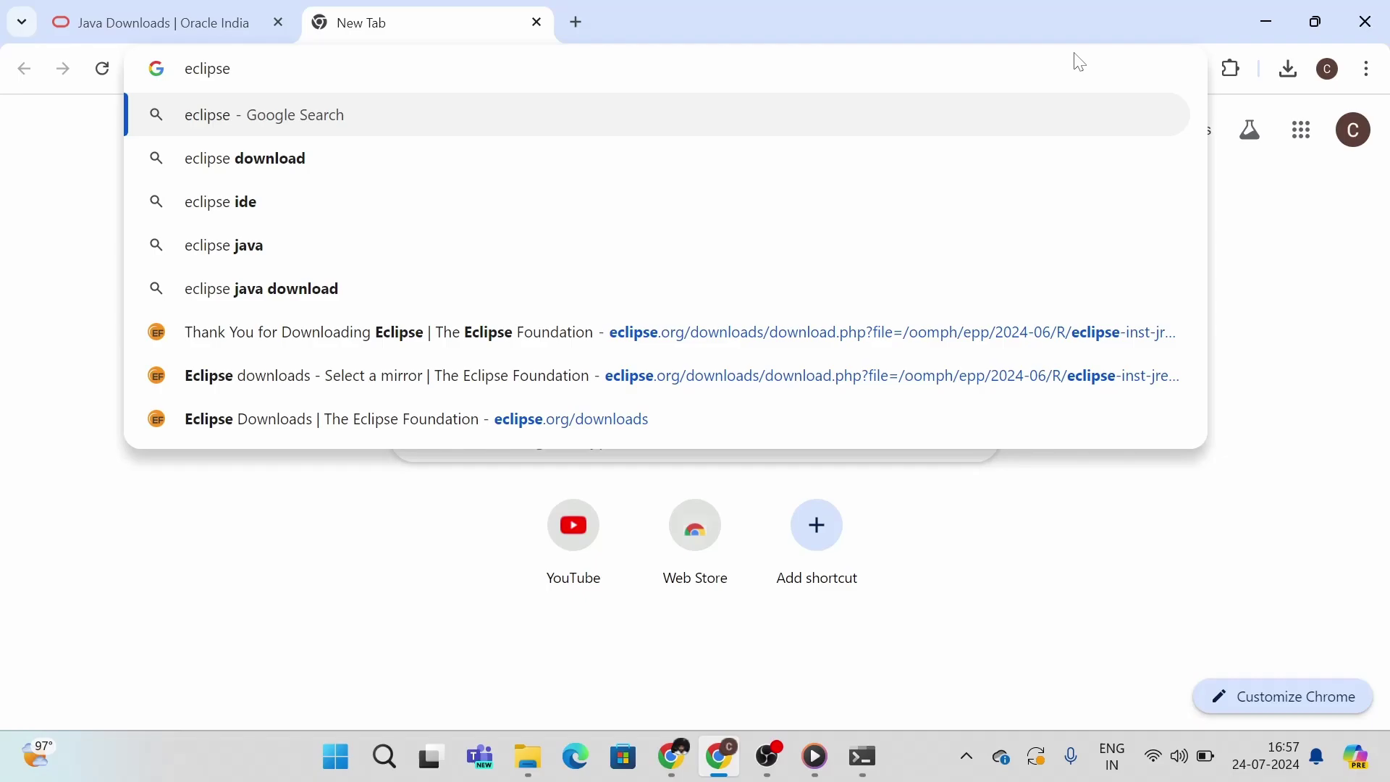
key("Down")
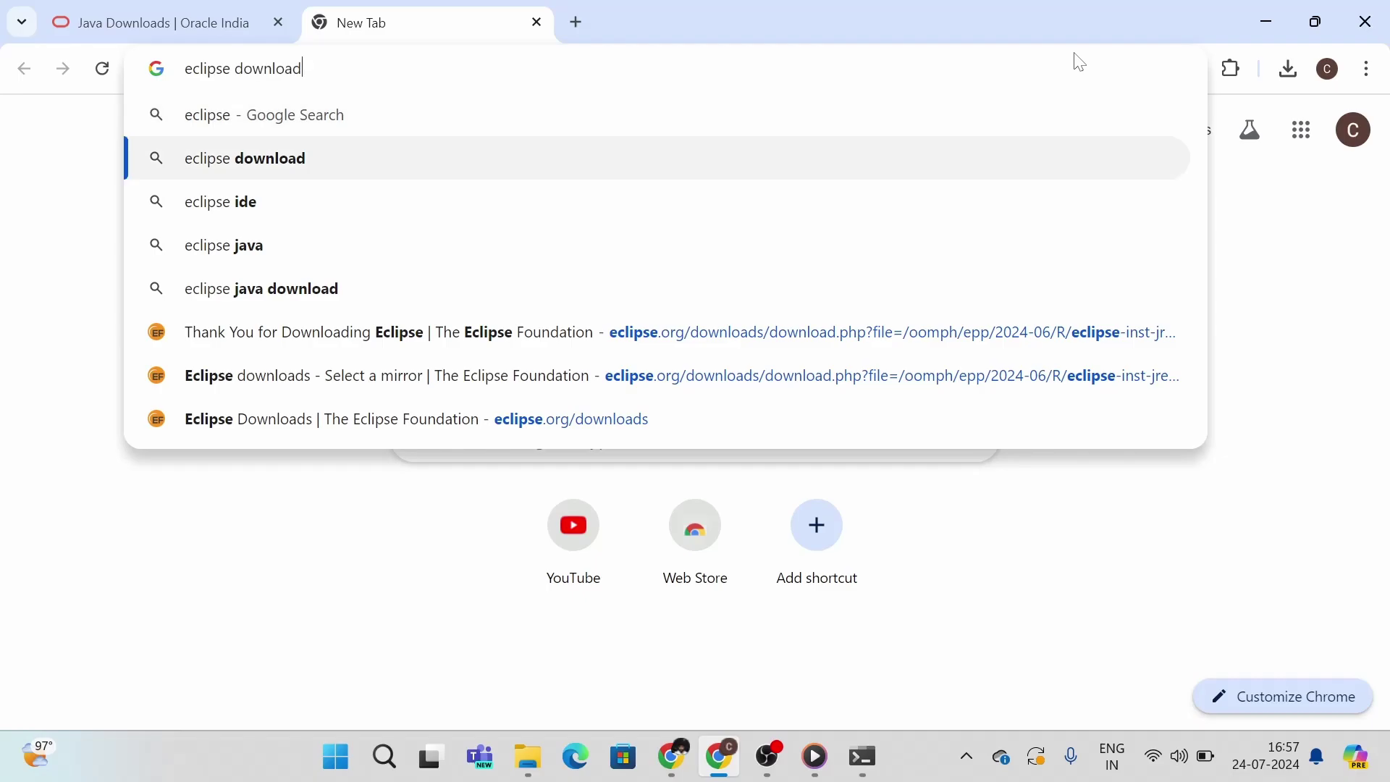
key("Return")
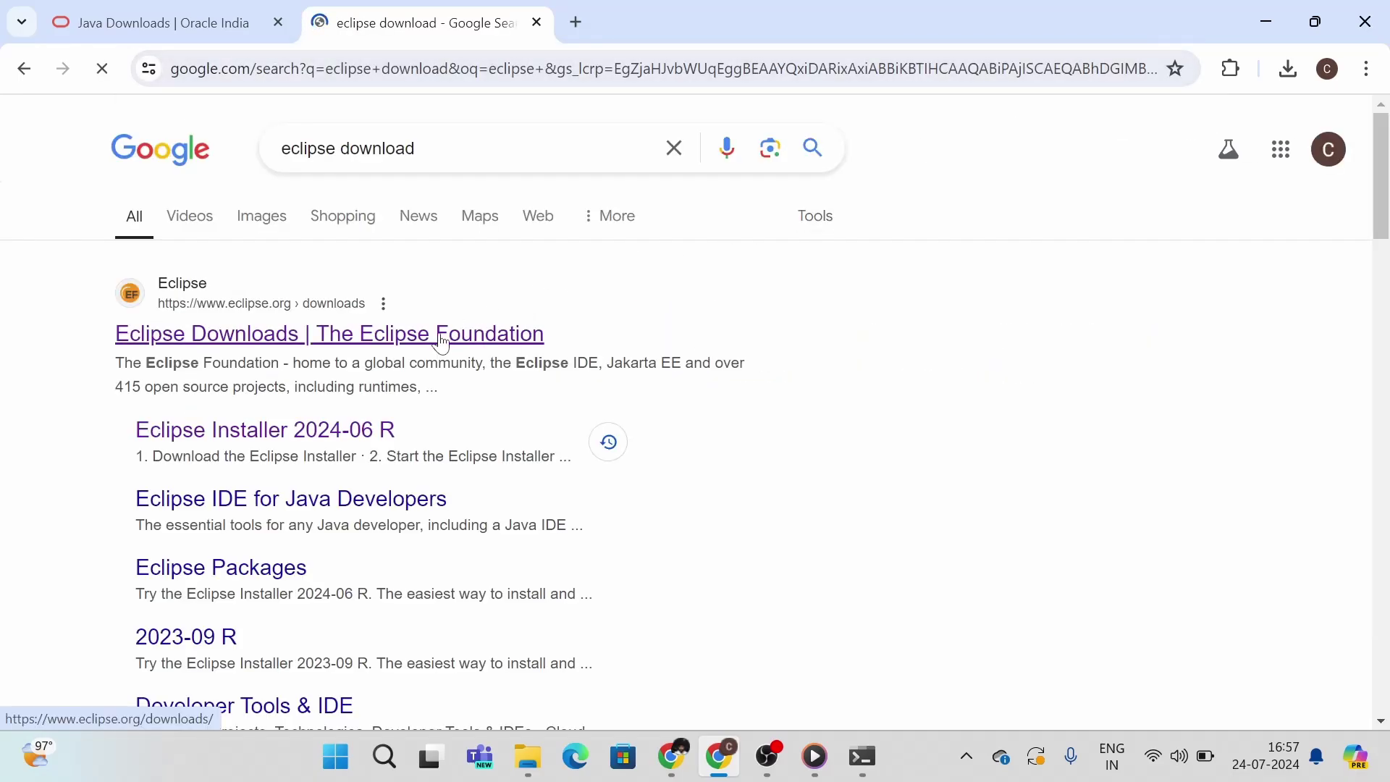
left_click(446, 336)
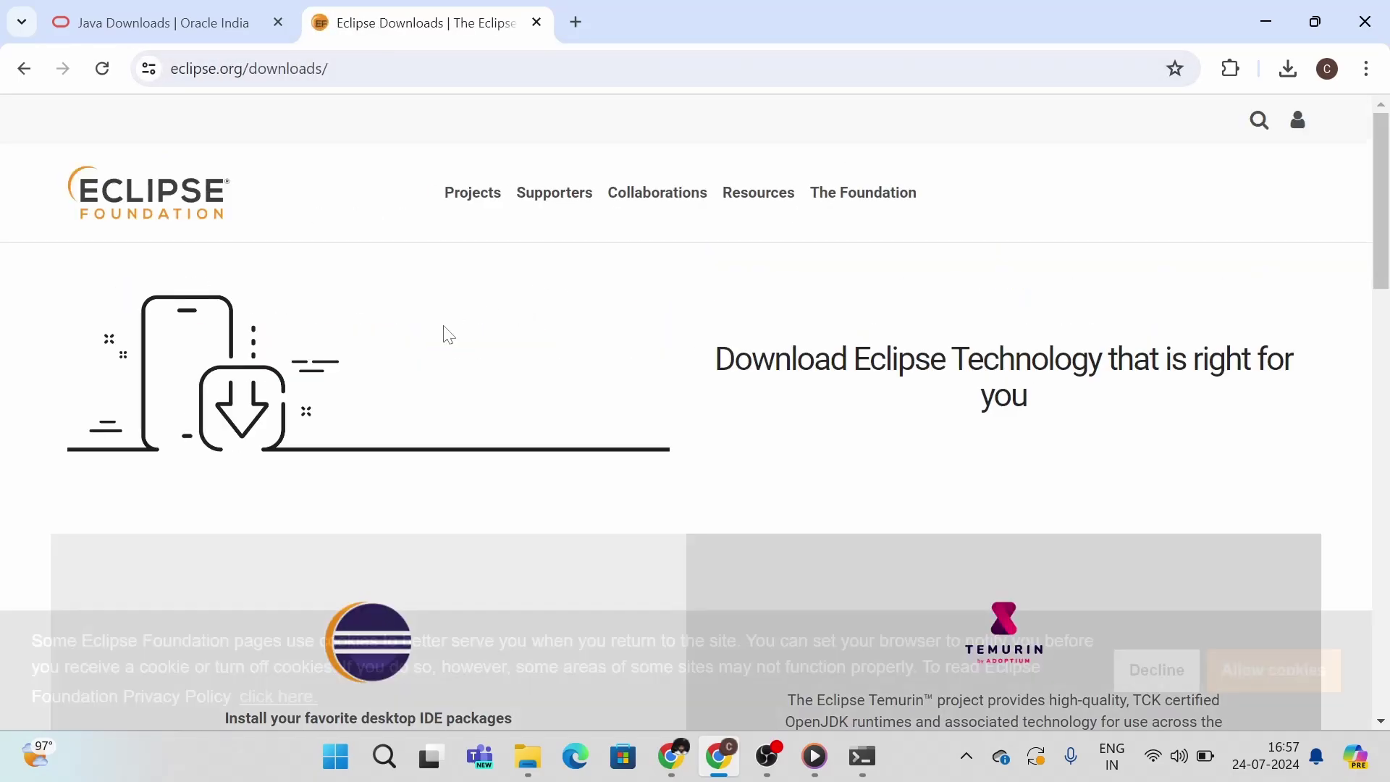
Download the x86_64 Eclipse installer eclipse-inst-jre-win64.exe from the offered mirror and check its download progress
scroll(903, 264, "down", 3)
scroll(905, 262, "up", 3)
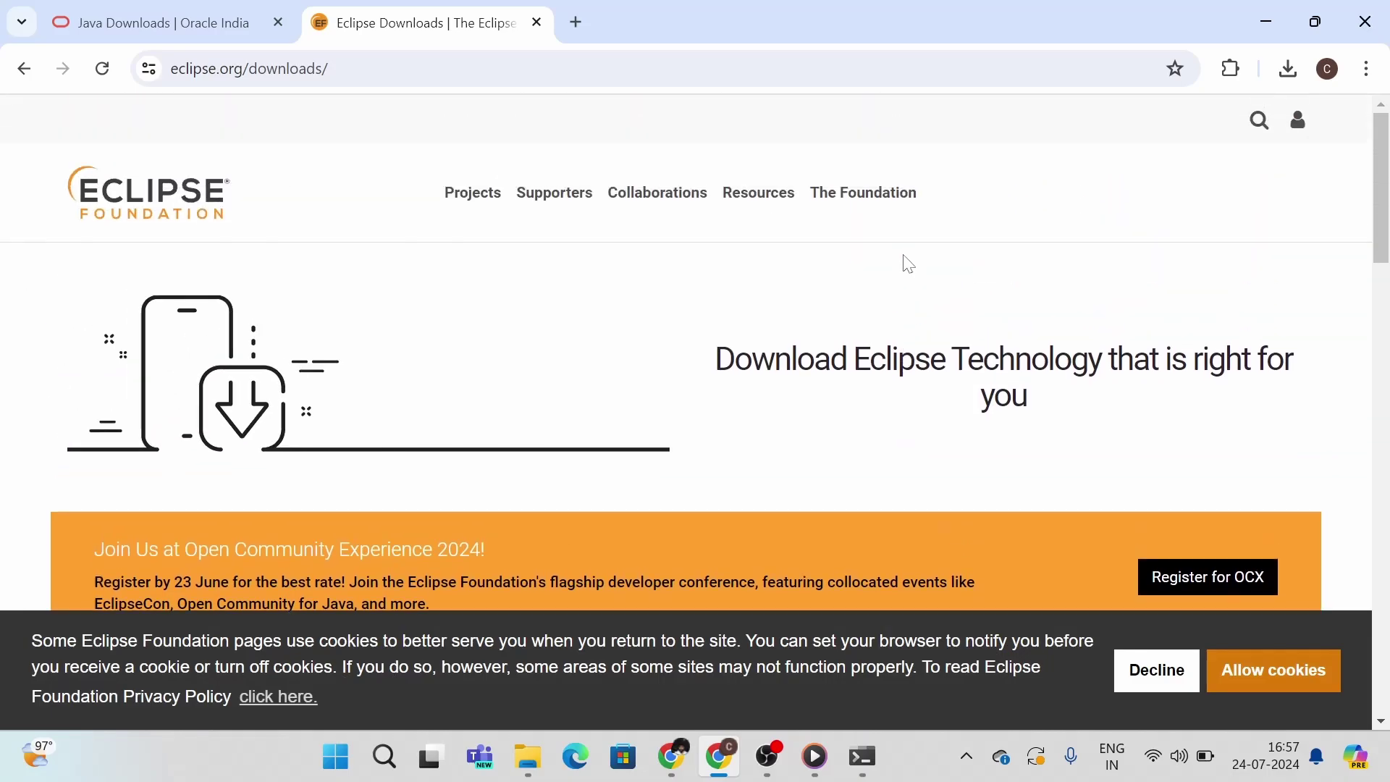
scroll(1051, 261, "down", 5)
scroll(1056, 263, "down", 4)
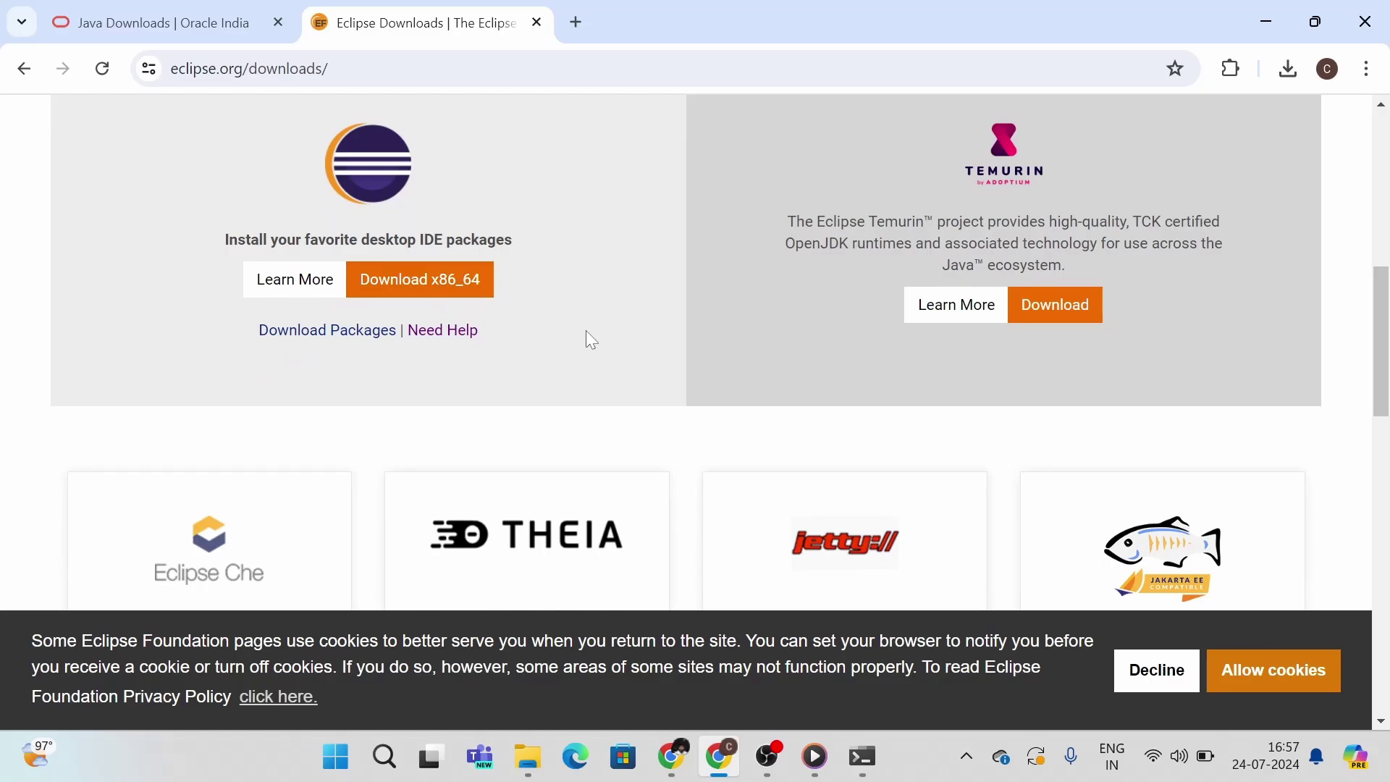
scroll(671, 323, "up", 6)
scroll(671, 323, "down", 5)
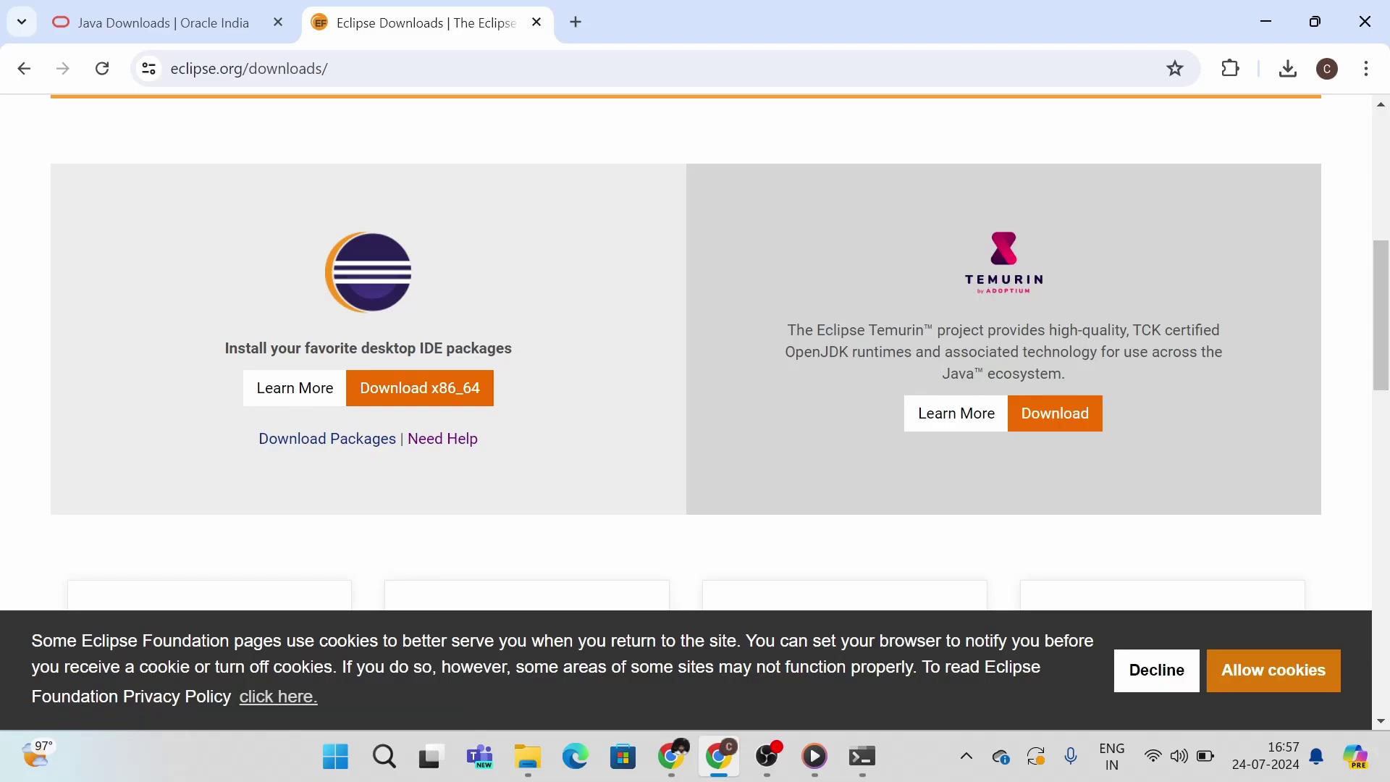
left_click(425, 401)
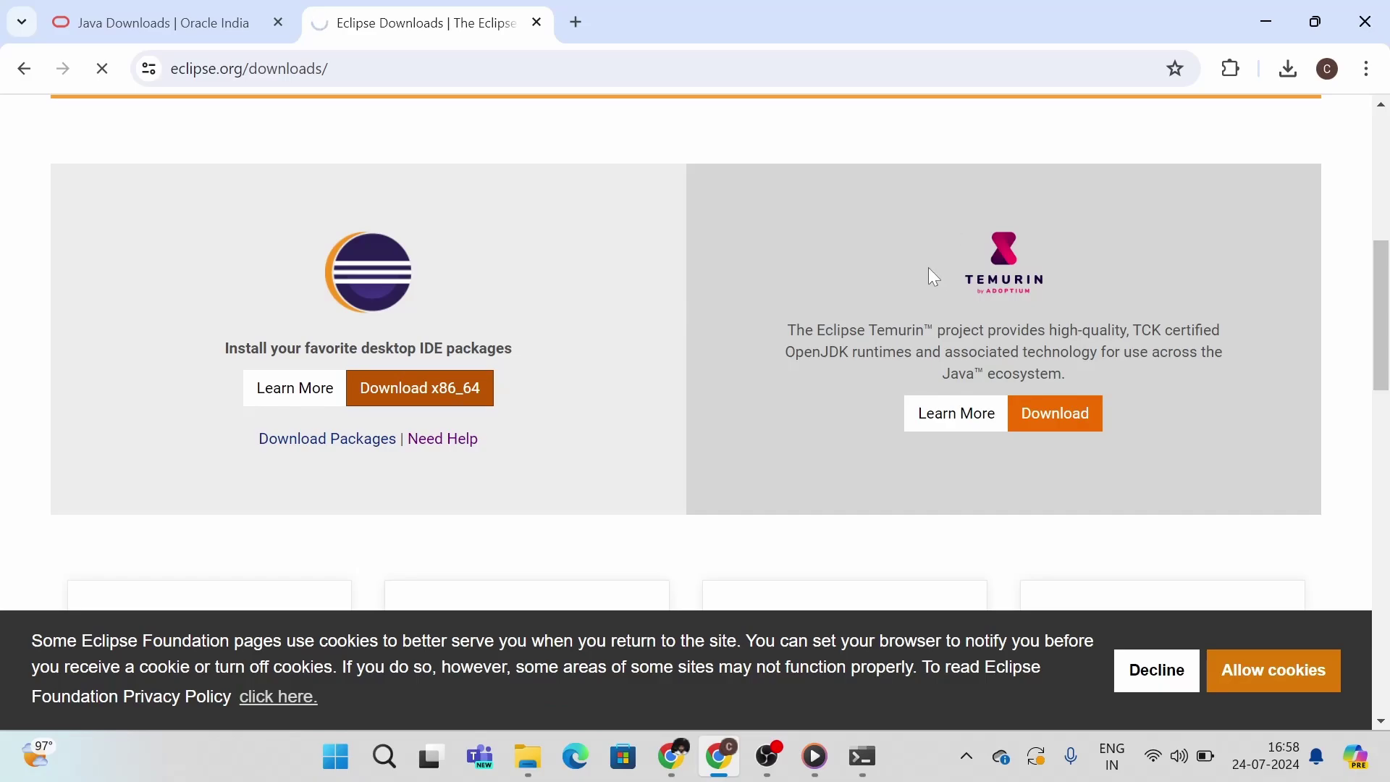
scroll(934, 277, "down", 5)
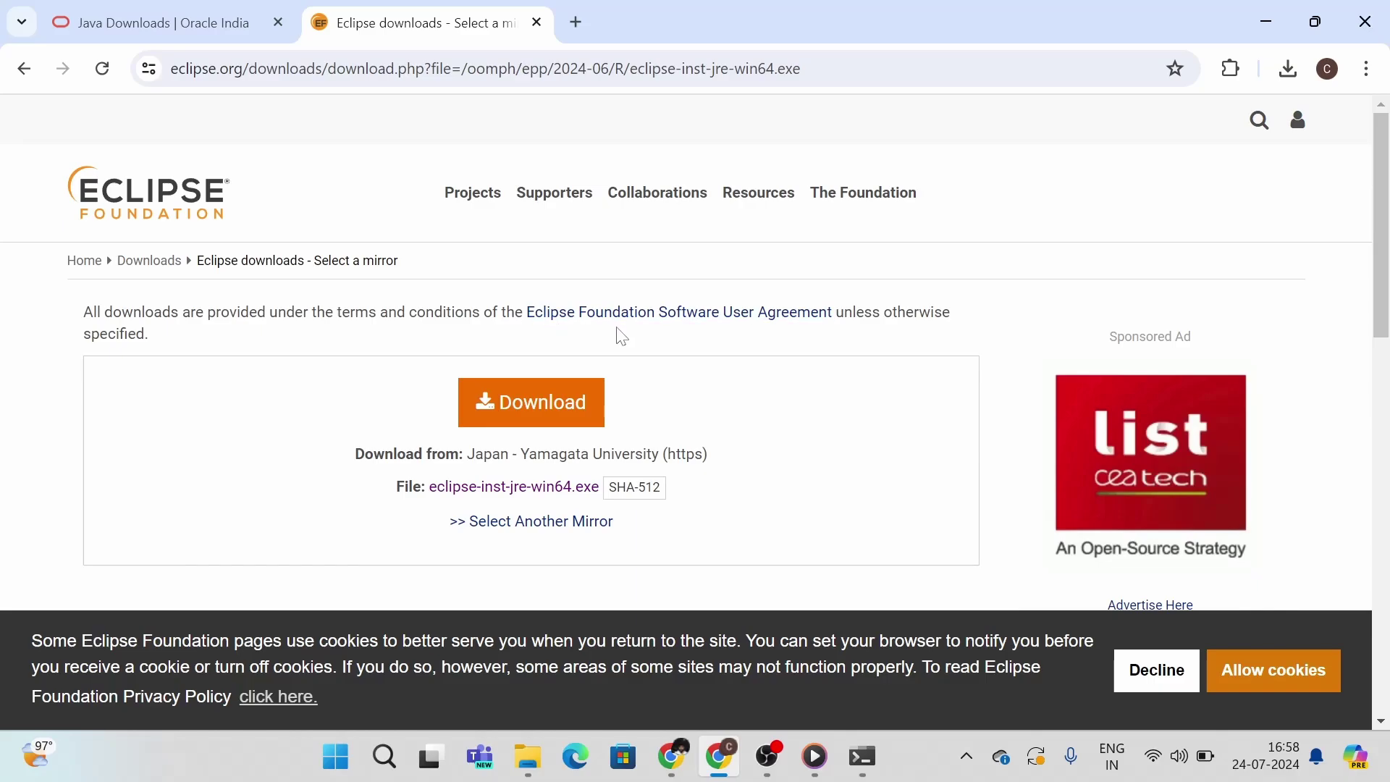
scroll(550, 337, "down", 1)
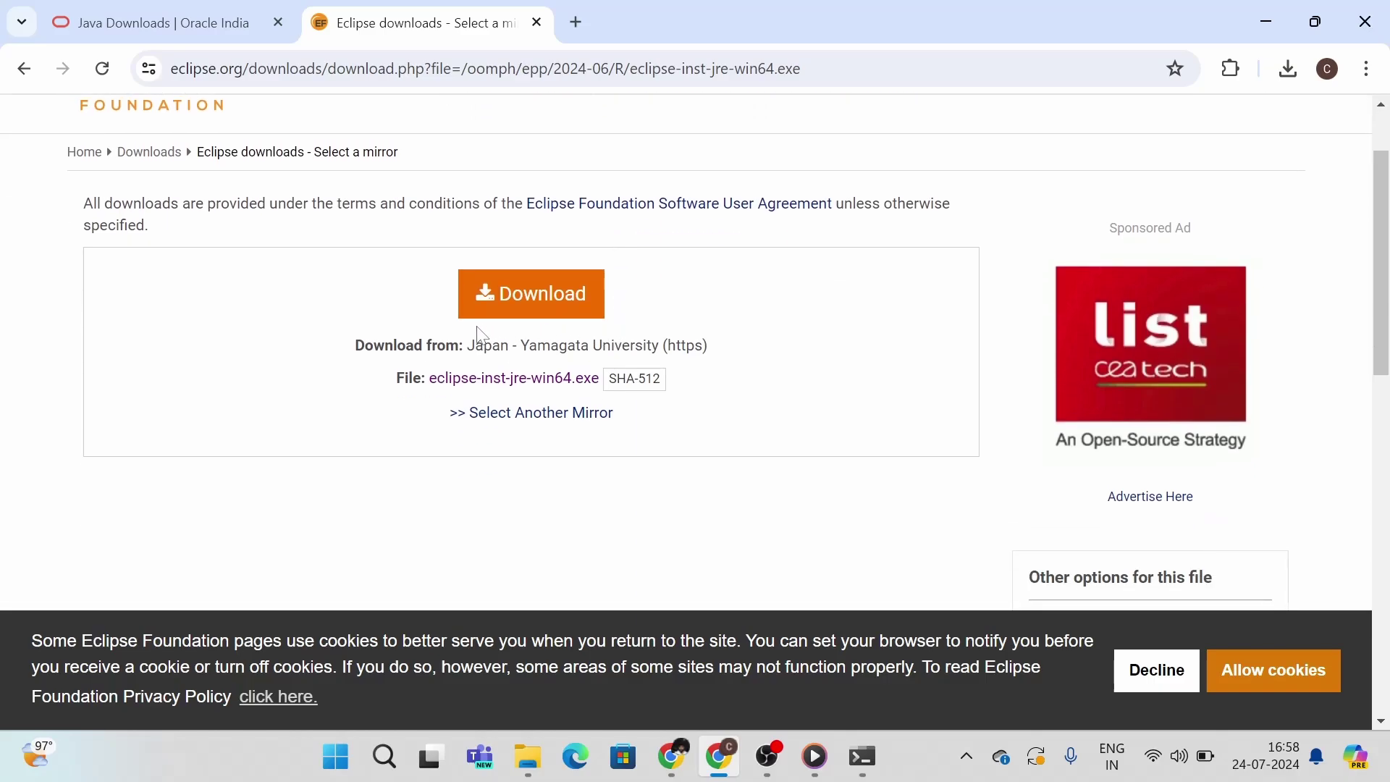
left_click(556, 318)
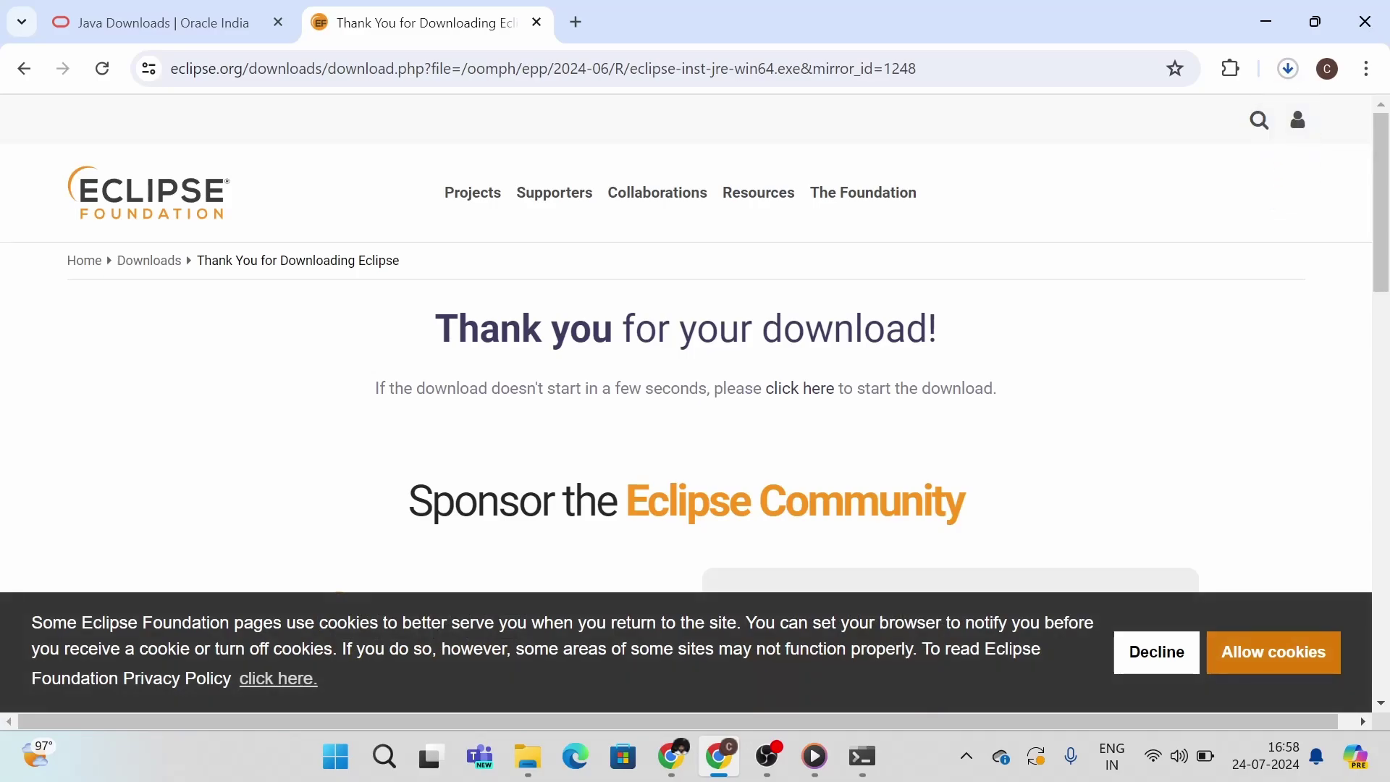
left_click(1290, 68)
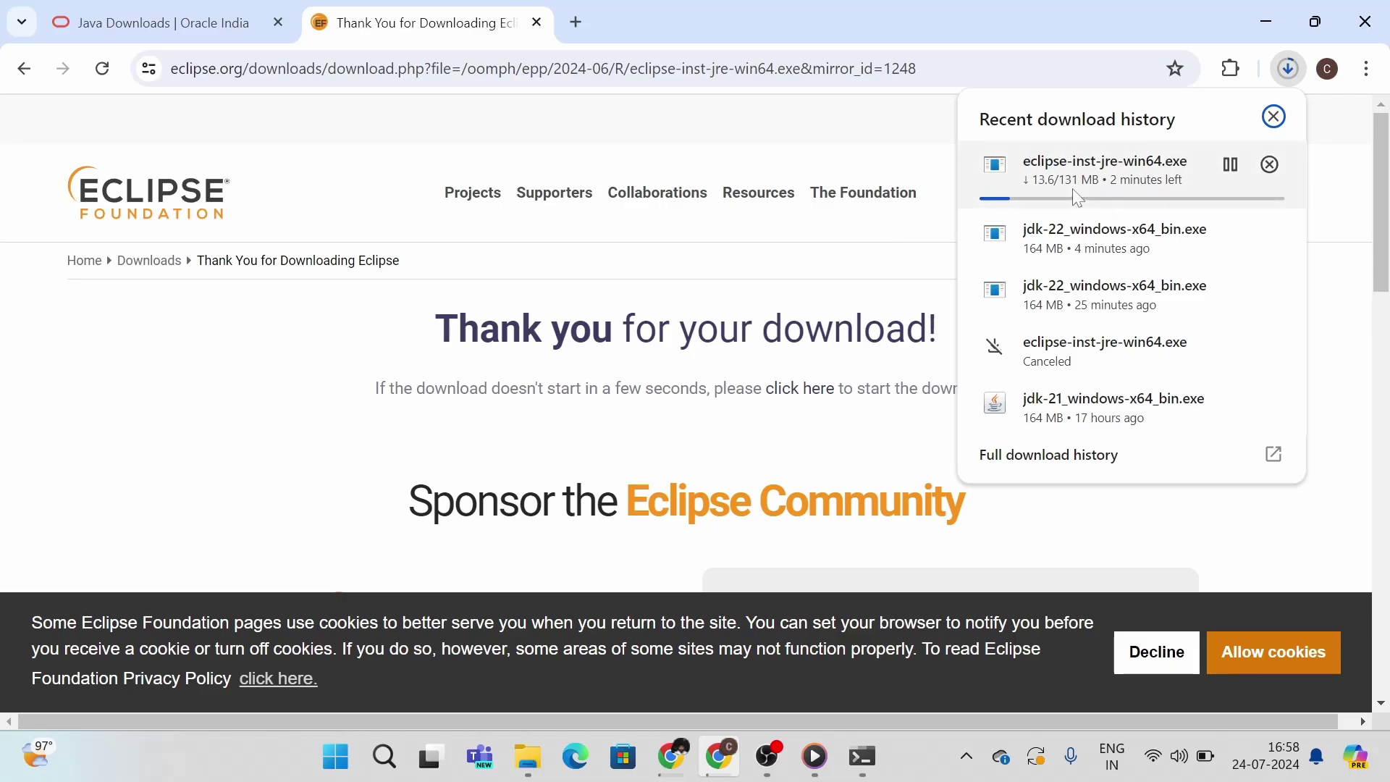
Open the Windows installed apps list through a search for "un", look for the Java SE Development Kit entry, and minimize Settings
left_click(352, 762)
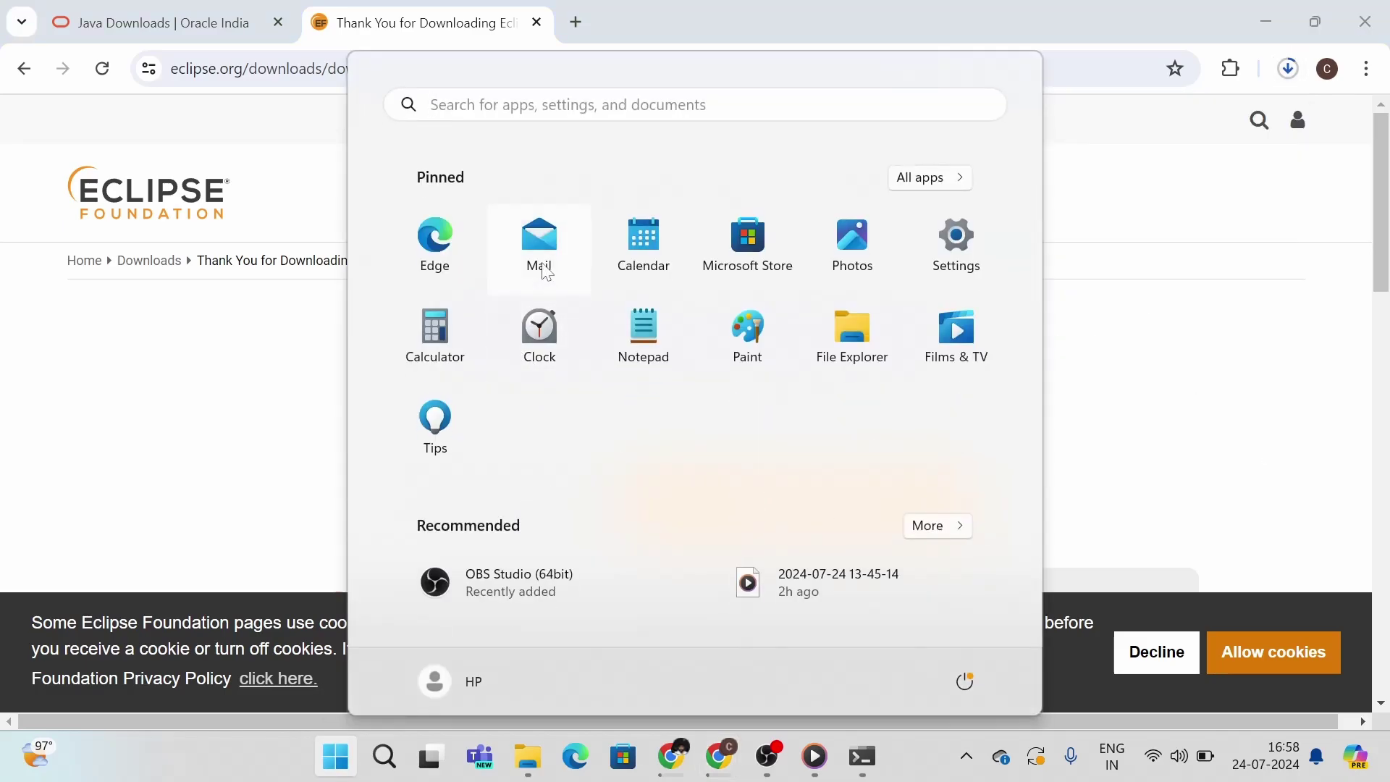
type("un")
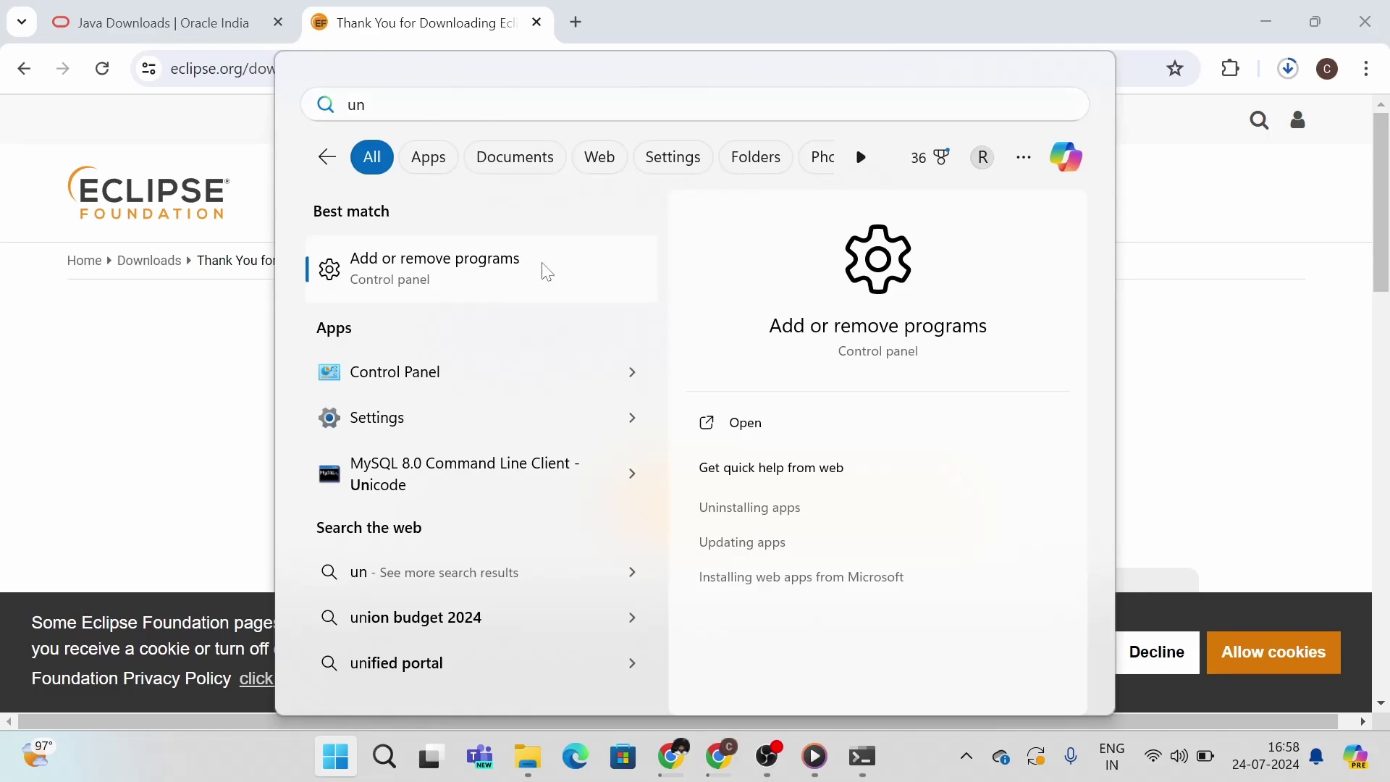
left_click(545, 270)
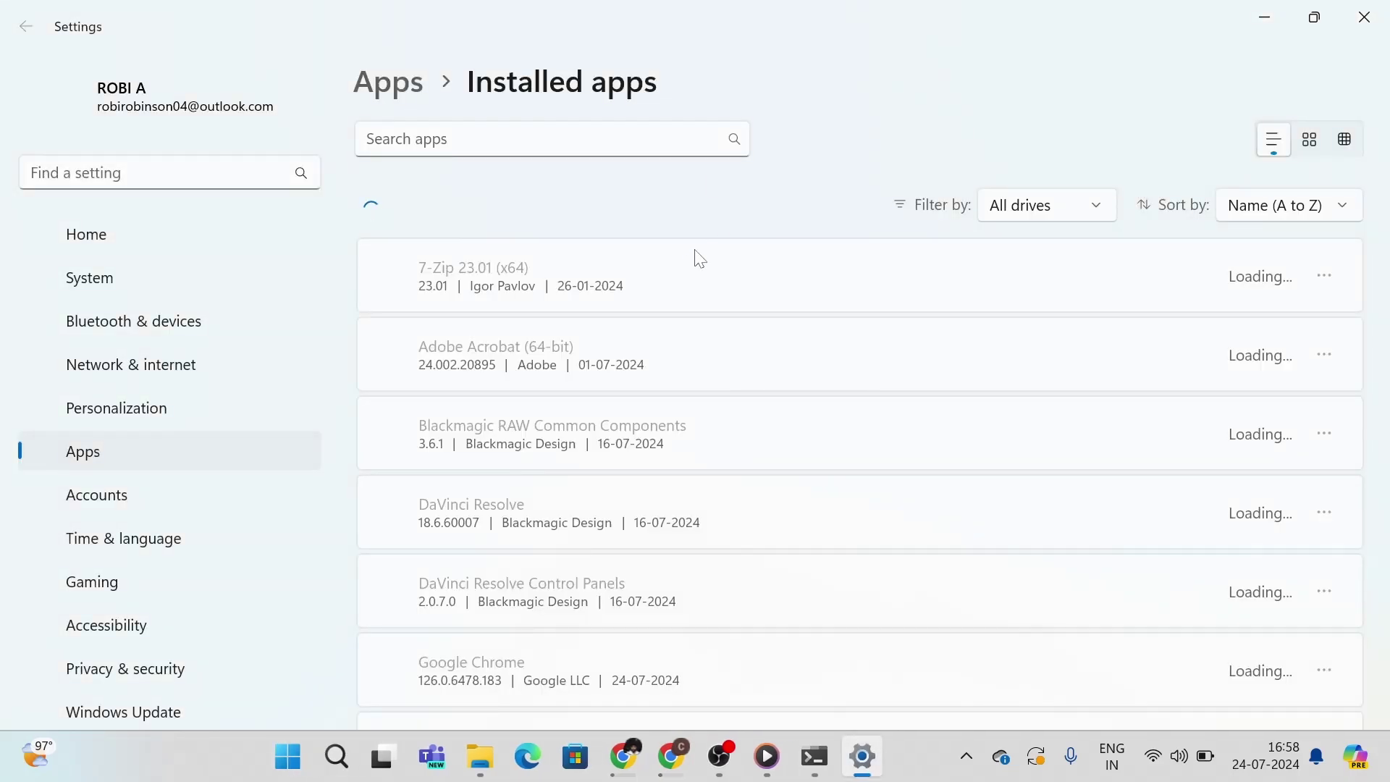
scroll(572, 404, "down", 3)
scroll(572, 404, "down", 8)
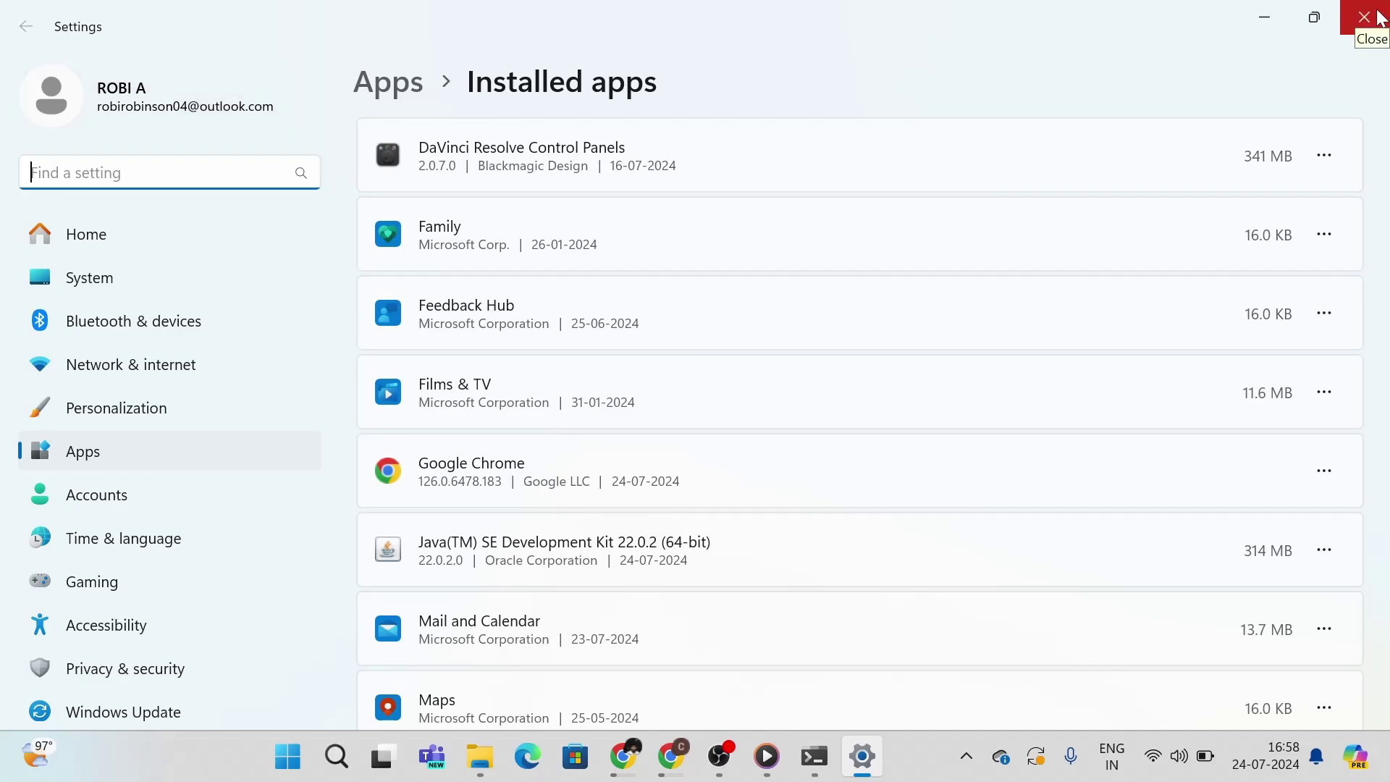
left_click(1266, 16)
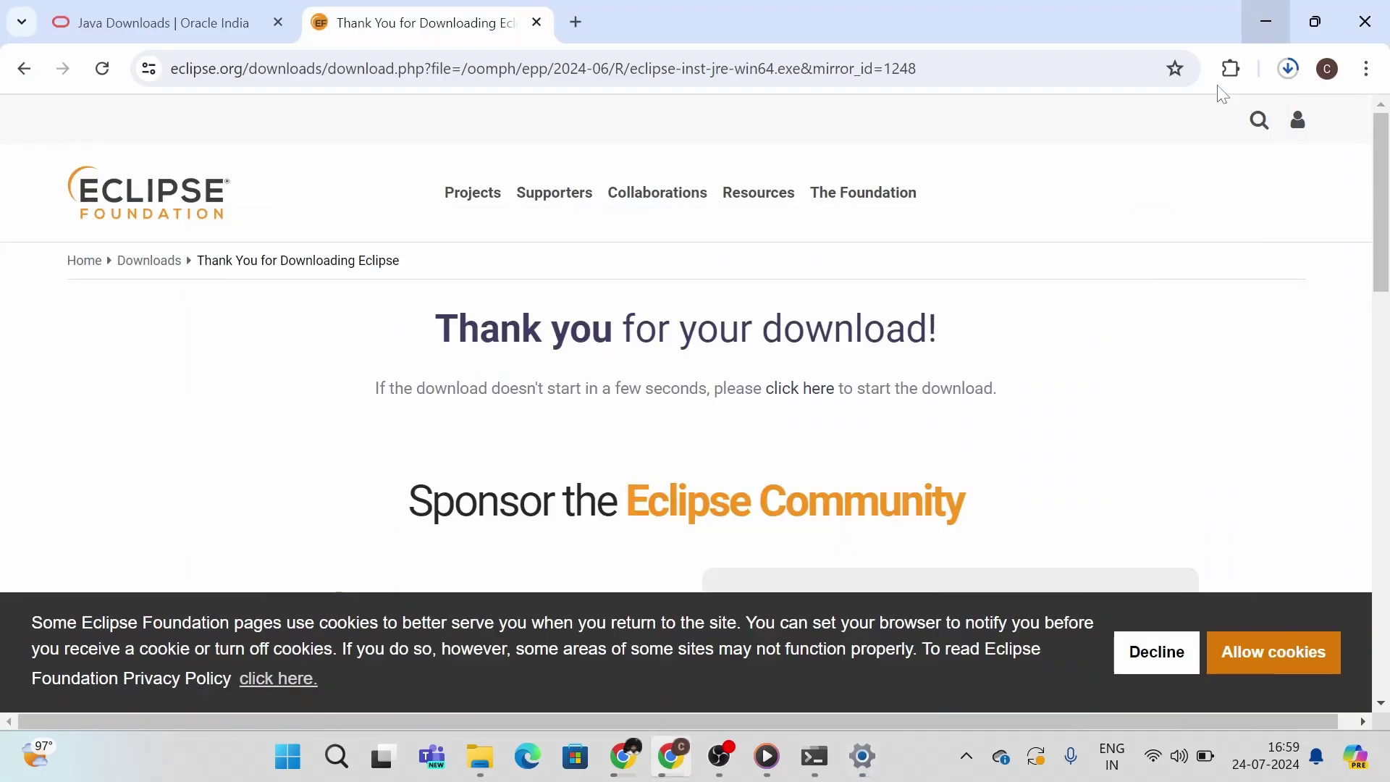
Wait for the eclipse-inst-jre-win64.exe download to finish and run the installer from the browser's recent downloads
left_click(1289, 69)
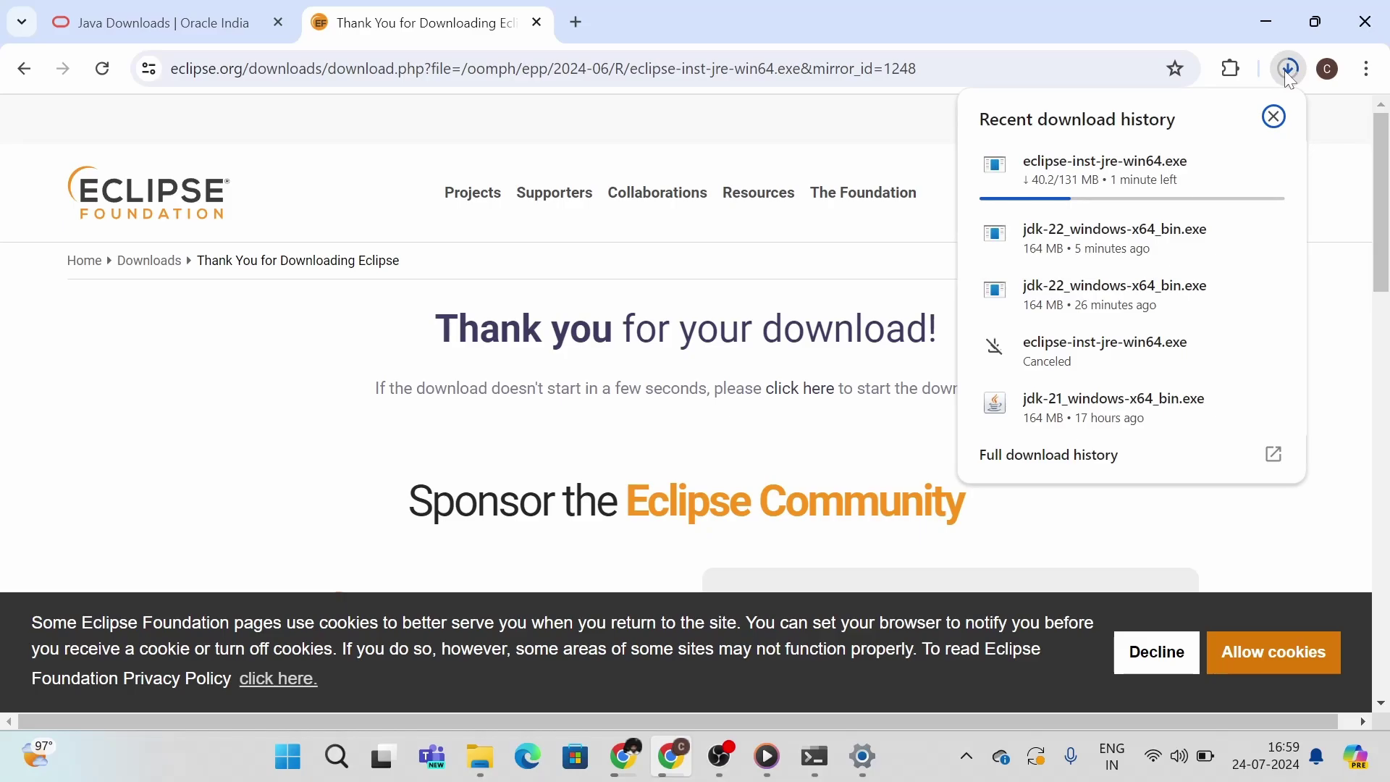
mouse_move(1249, 189)
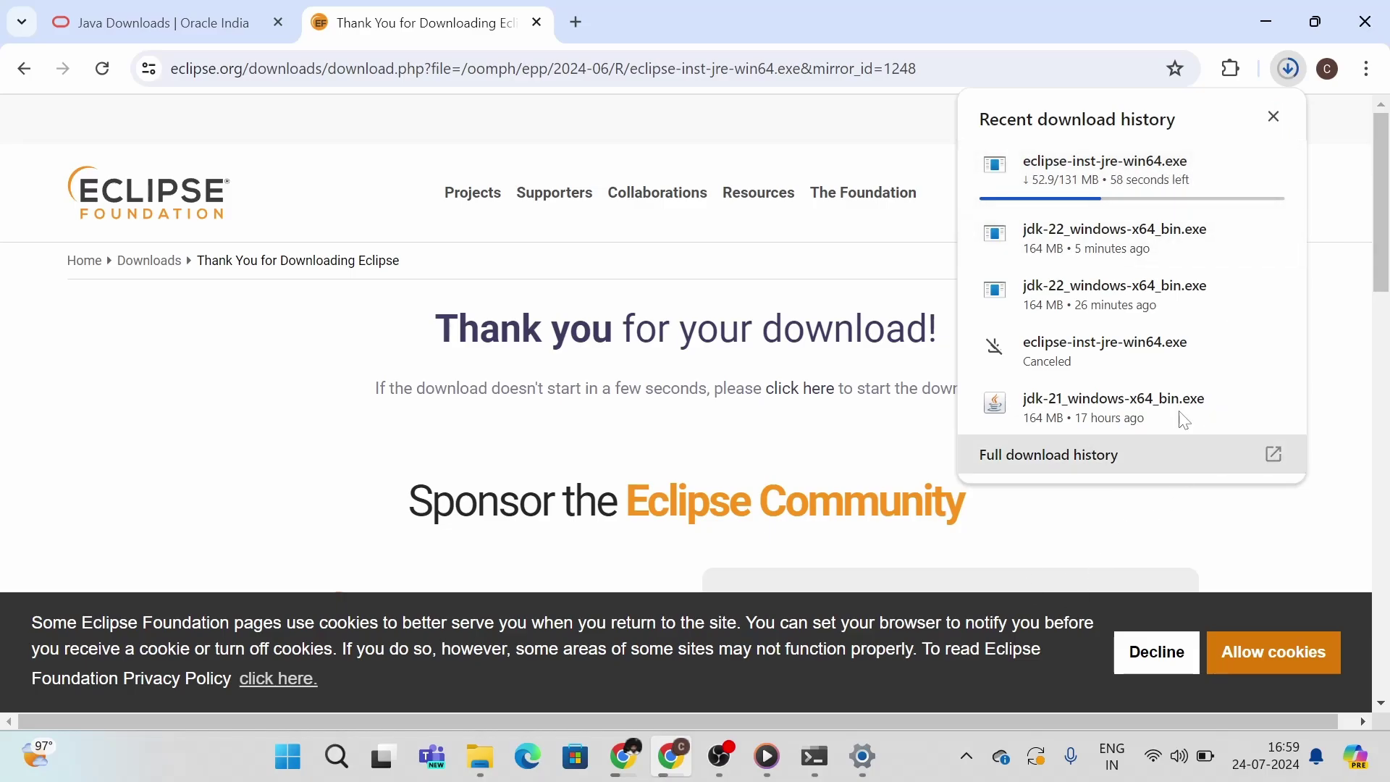
mouse_move(743, 777)
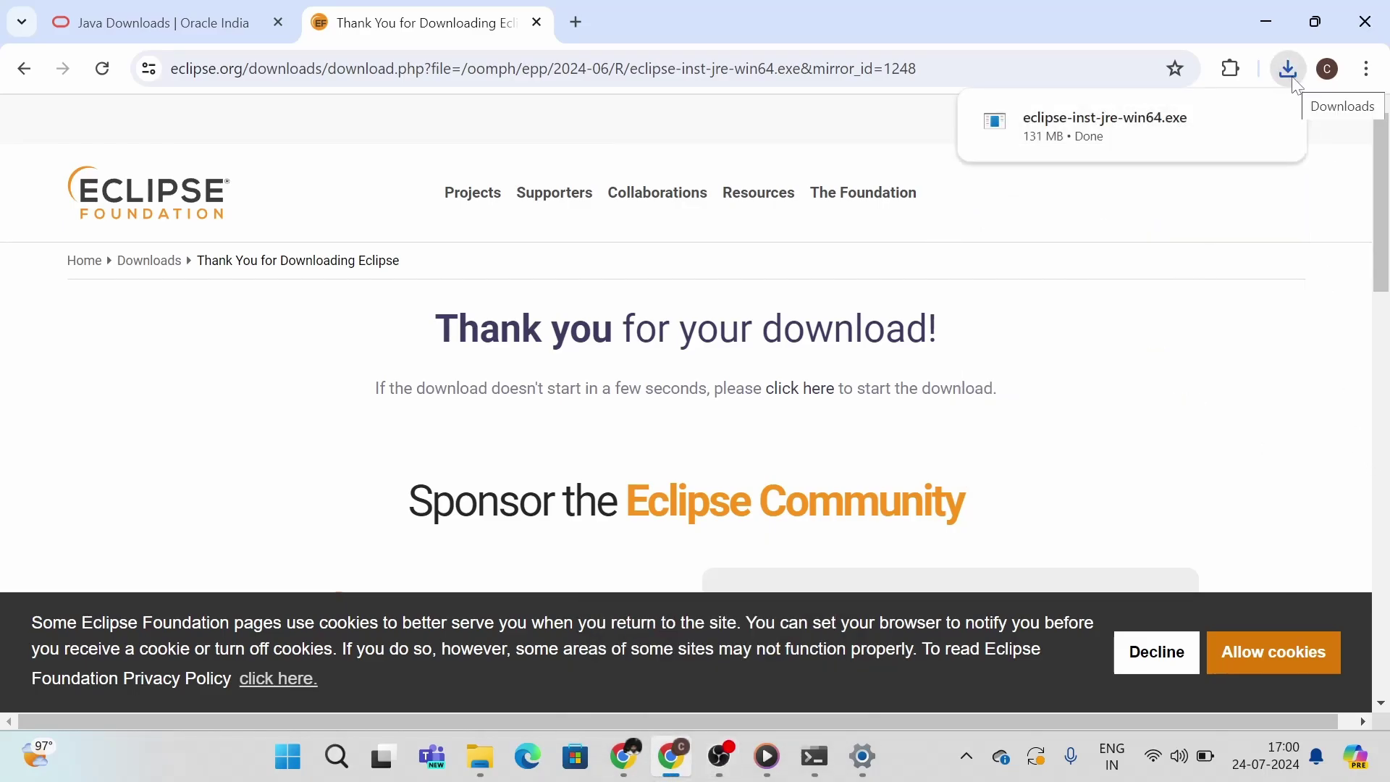
left_click(1291, 70)
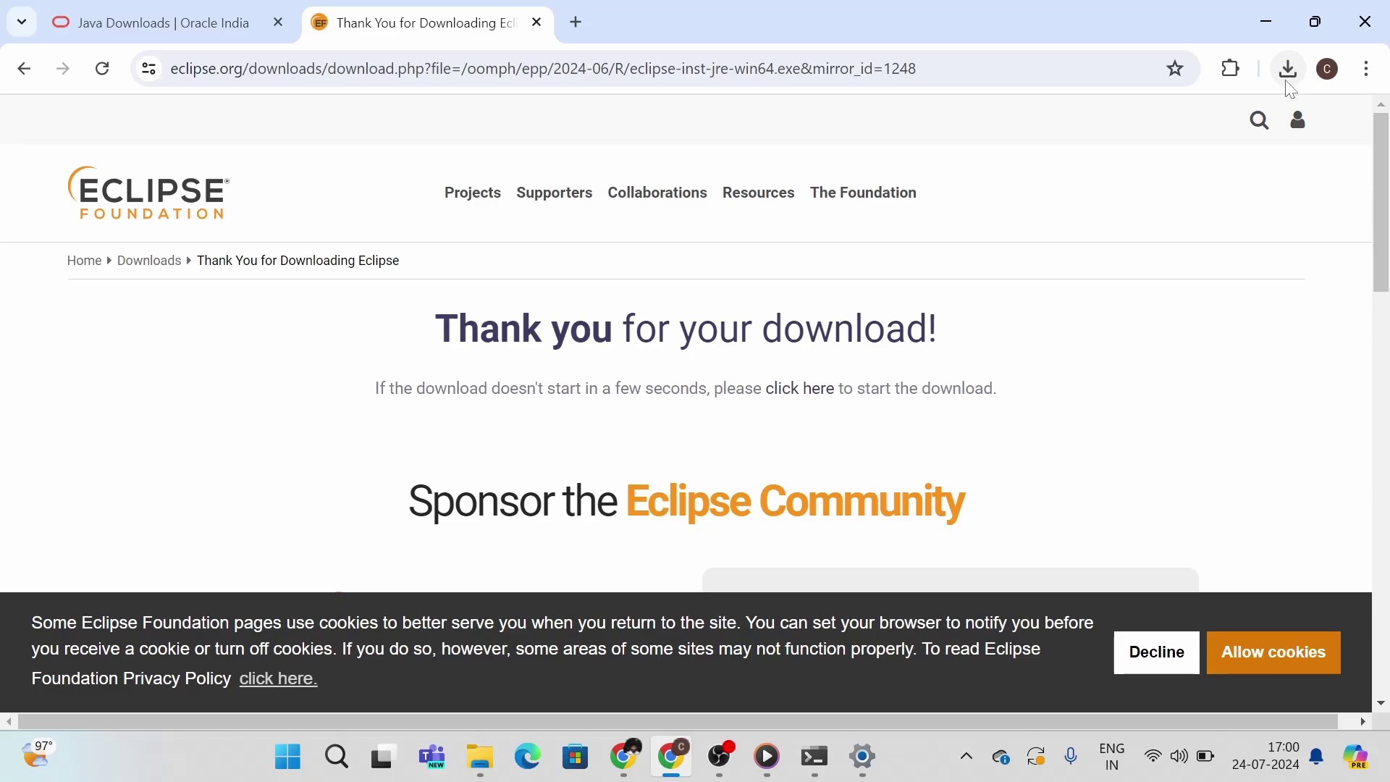
left_click(1292, 71)
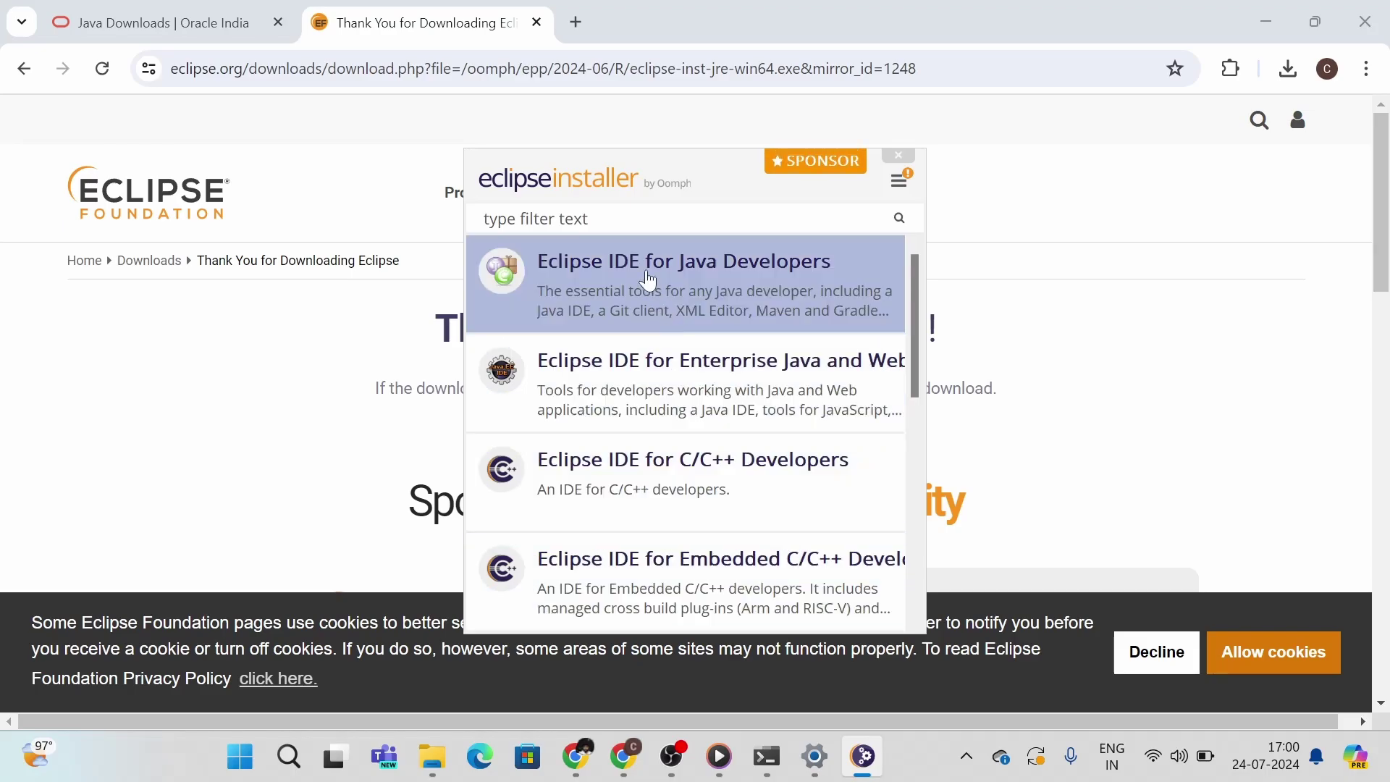
Install Eclipse IDE for Enterprise Java and Web Developers with the jdk-22 VM and default folder, accepting the Software User Agreement
left_click(627, 374)
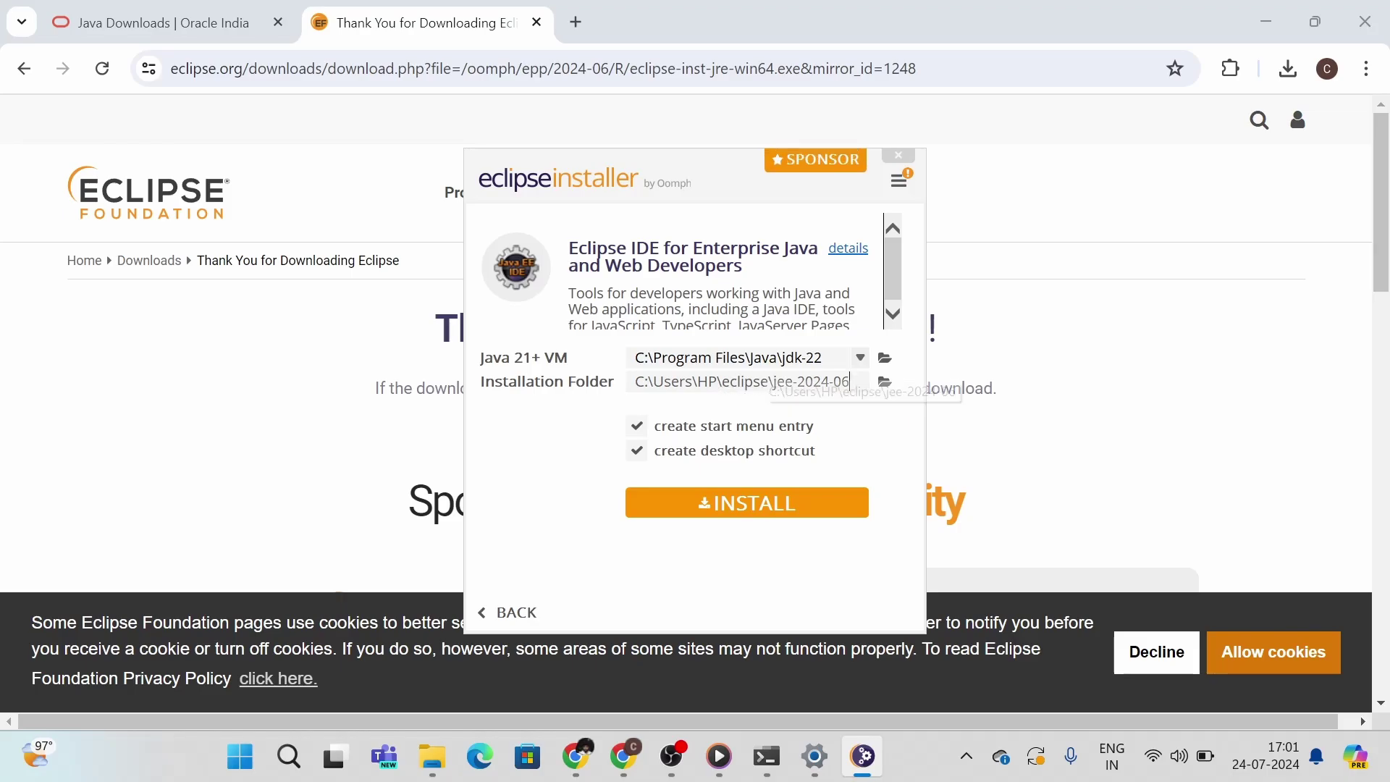
left_click(782, 510)
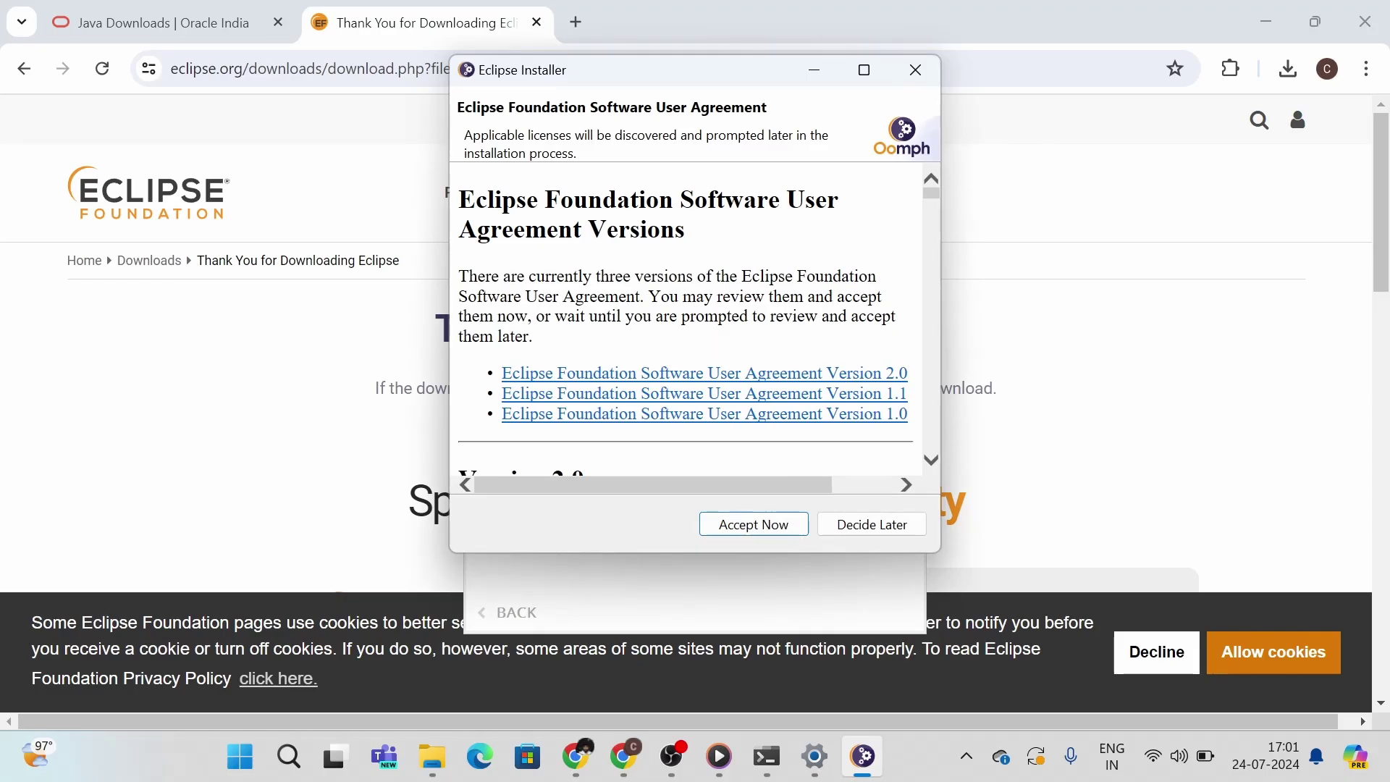
scroll(714, 285, "down", 10)
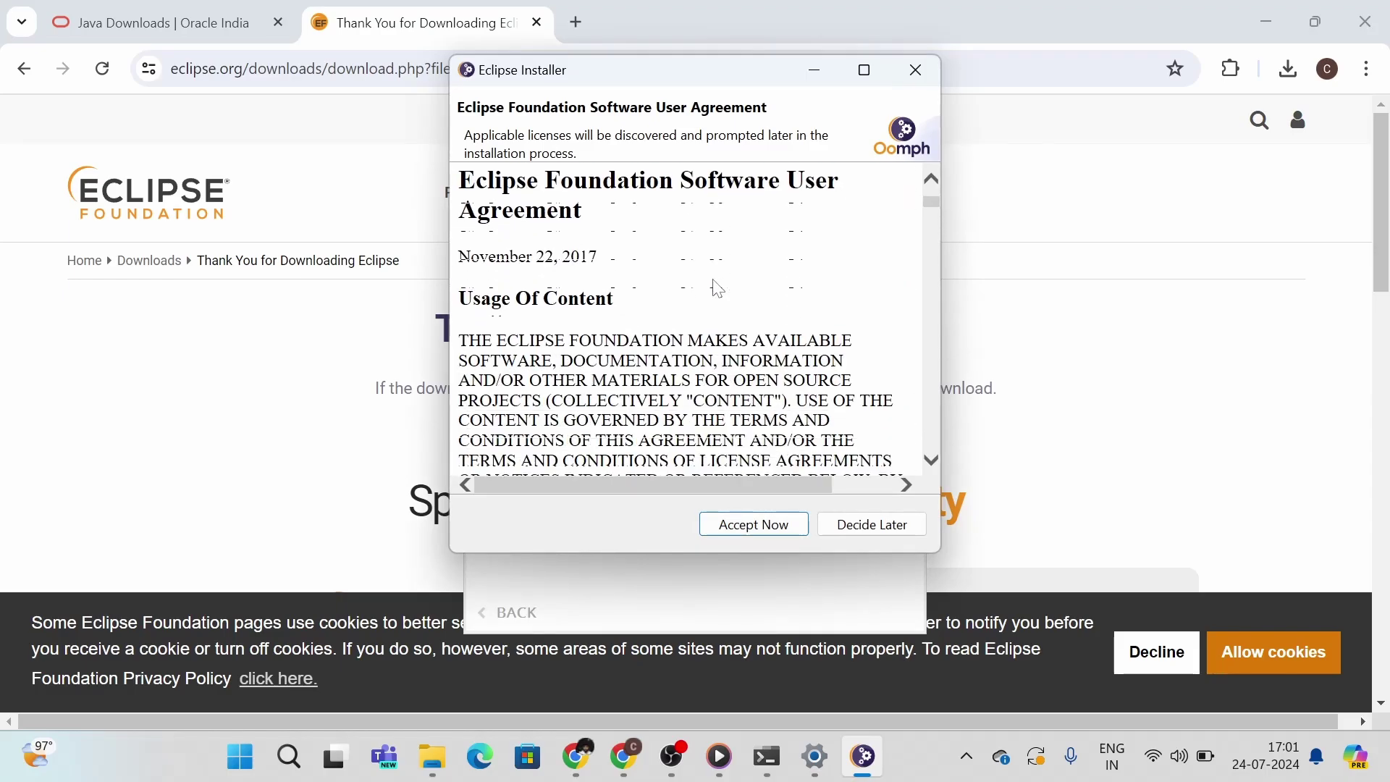
left_click(791, 535)
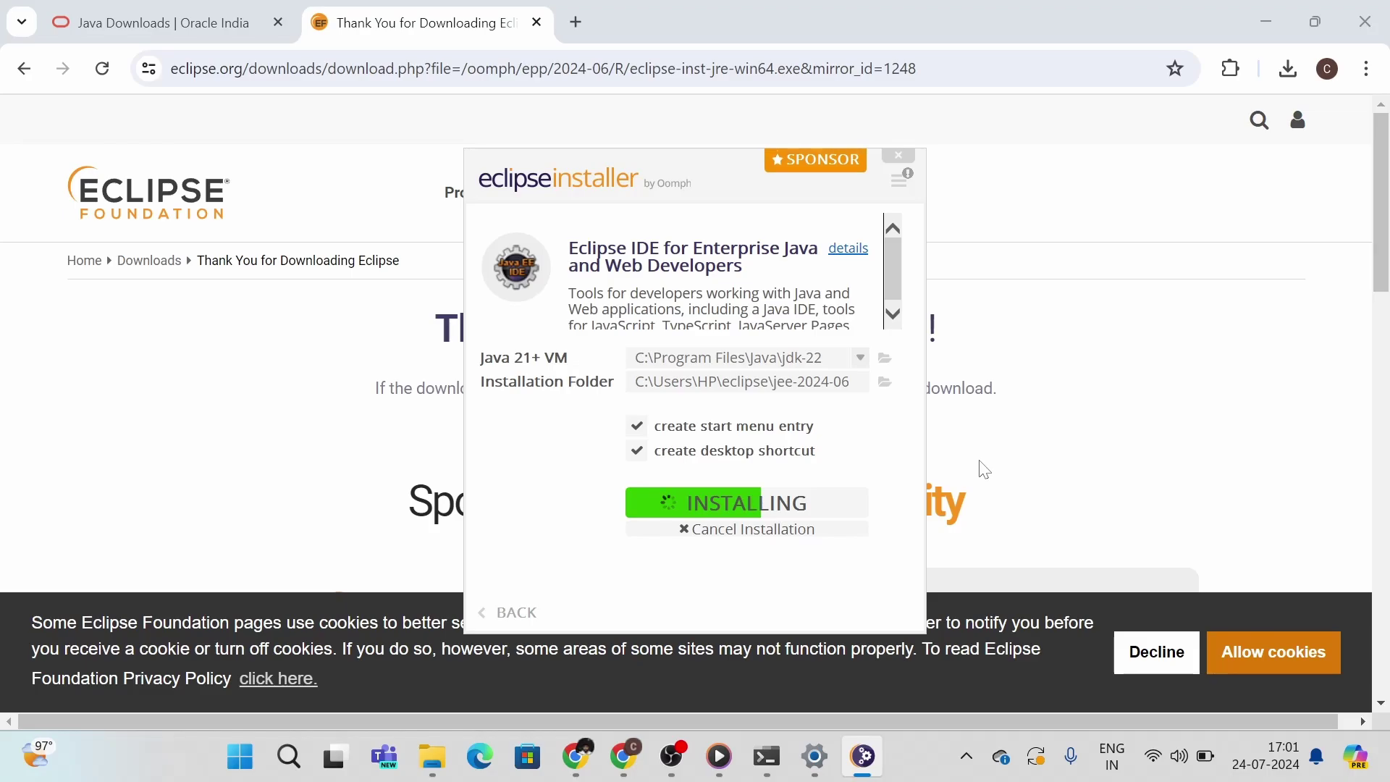
left_click(996, 465)
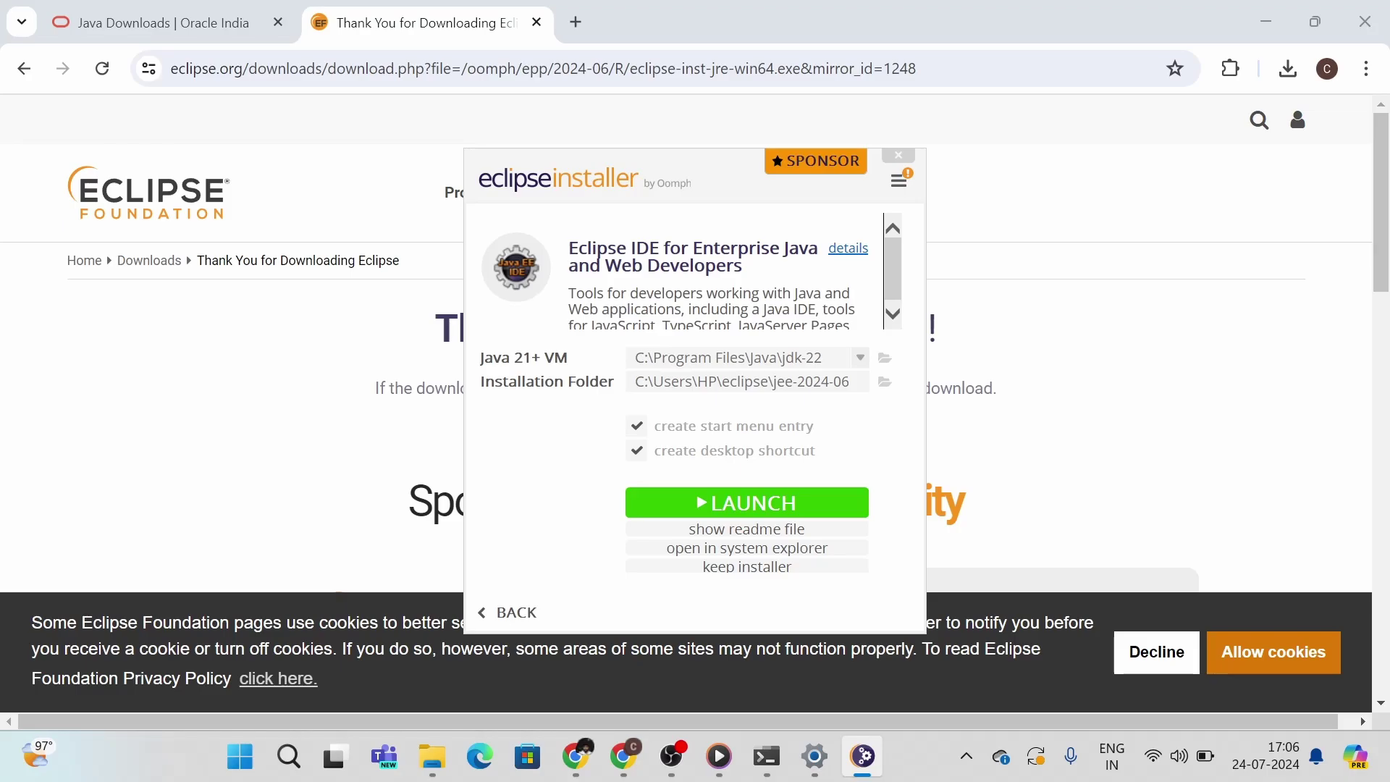
Launch Eclipse with C:\Users\HP\eclipse-workspace as the workspace and close the sponsor page in the browser
left_click(807, 494)
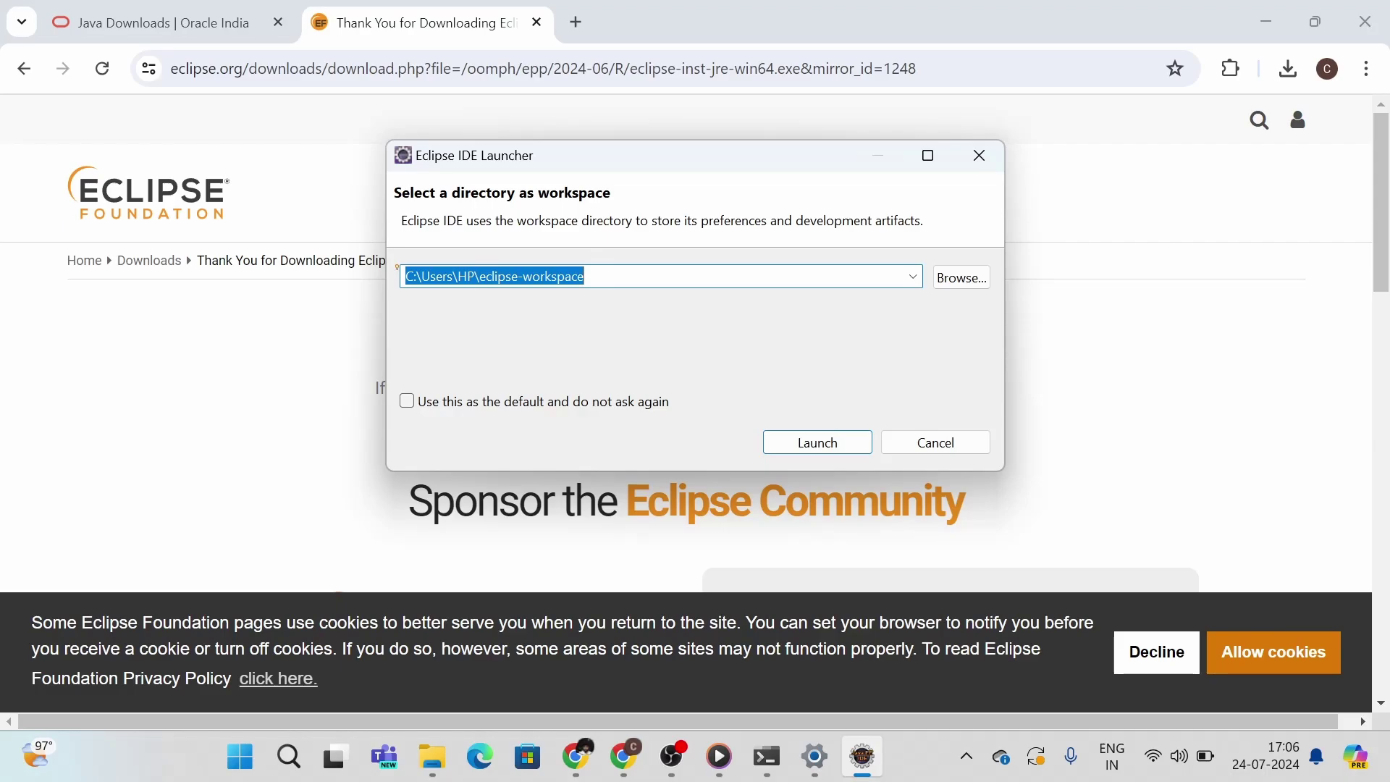
left_click(818, 444)
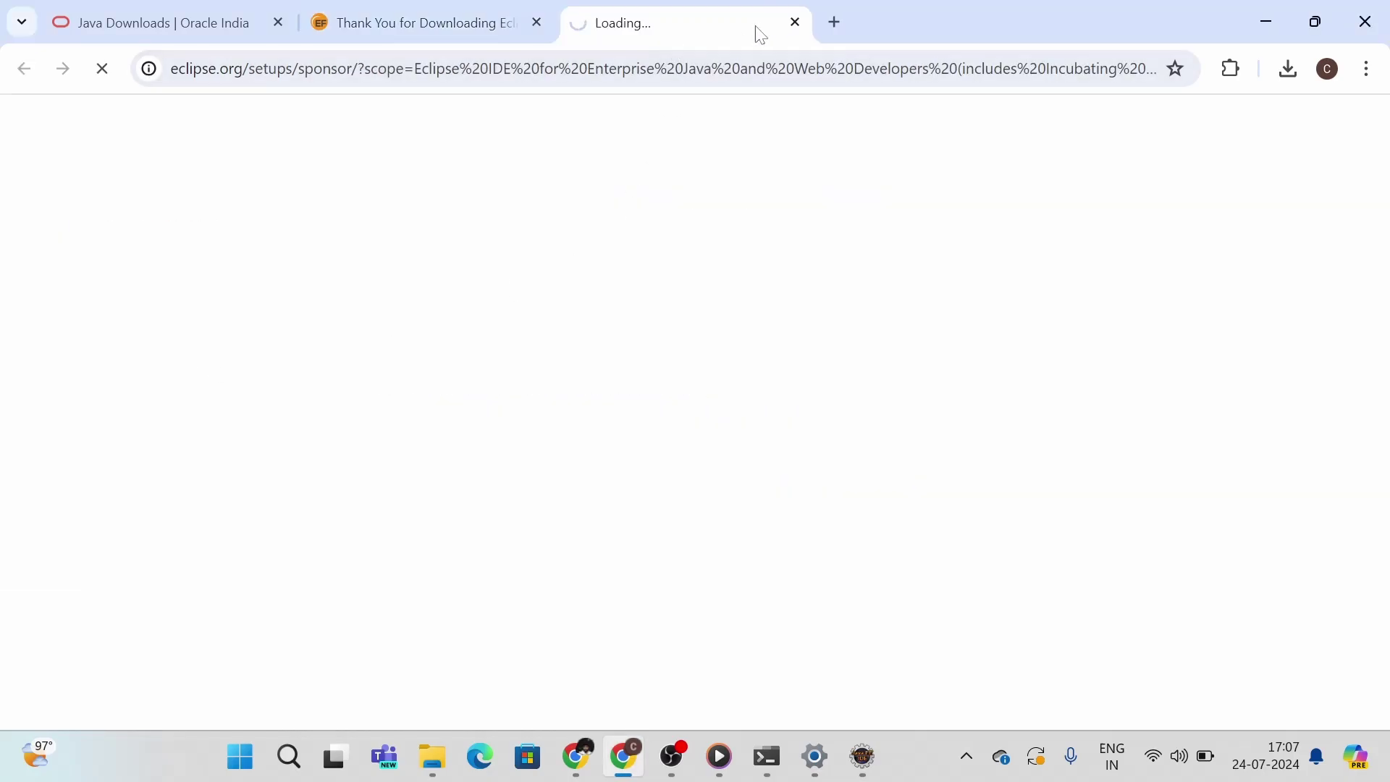
left_click(797, 22)
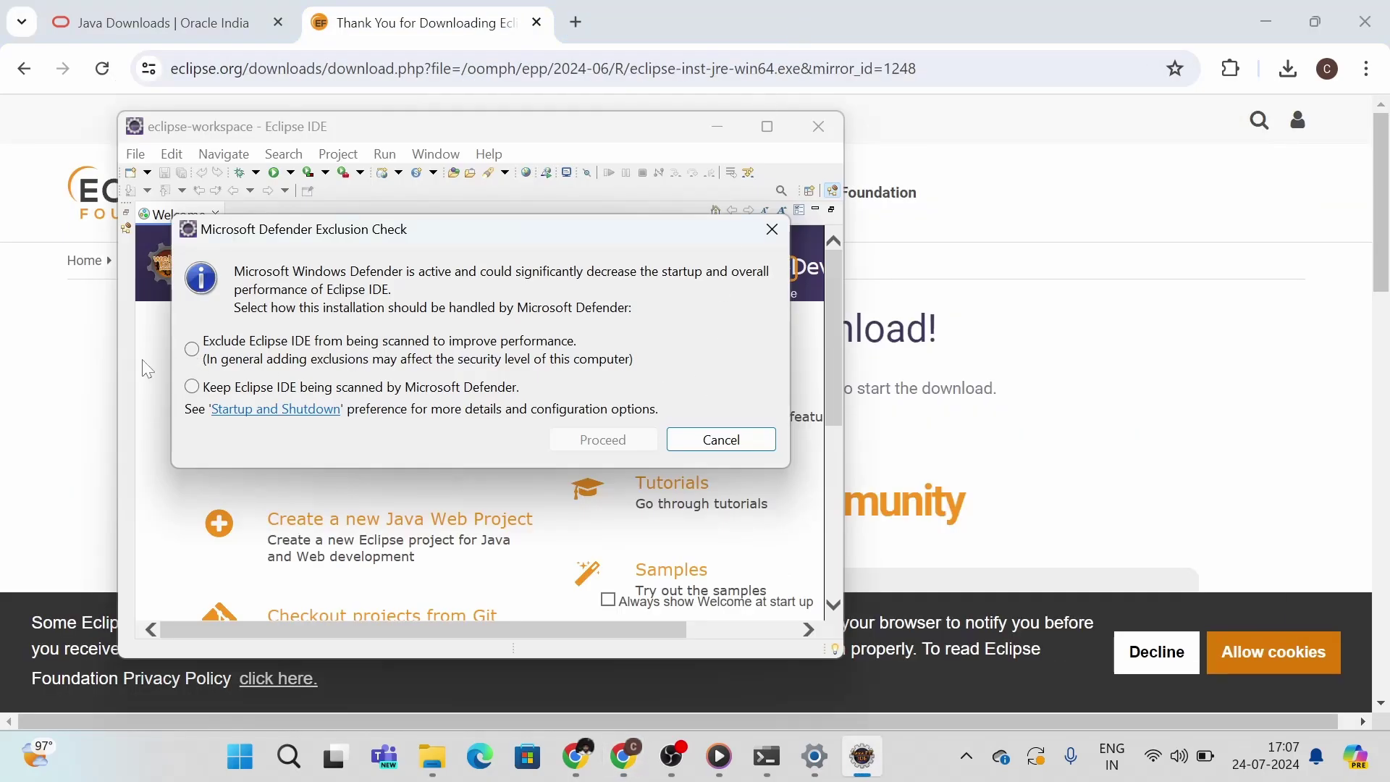
Keep Eclipse IDE being scanned by Microsoft Defender and maximize the Eclipse window
left_click(212, 389)
left_click(590, 441)
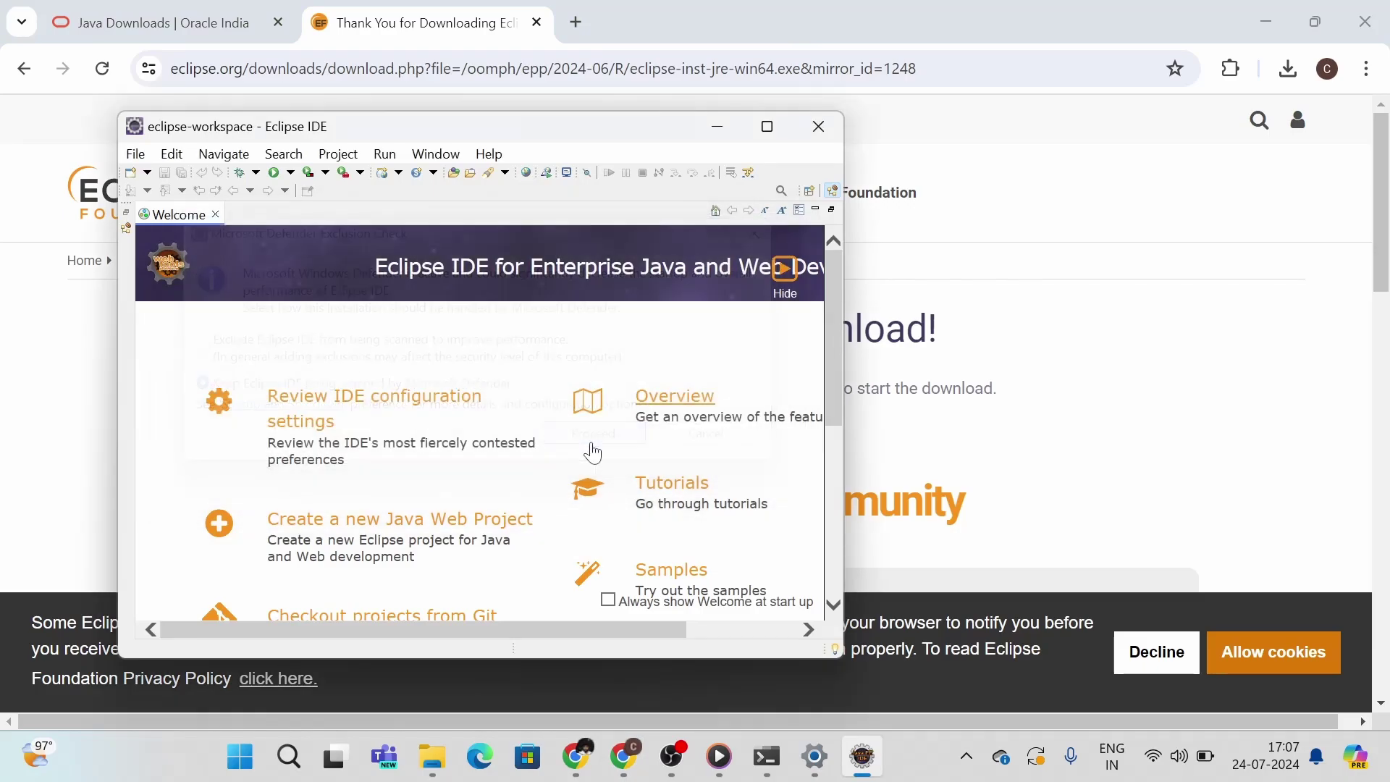
left_click(768, 127)
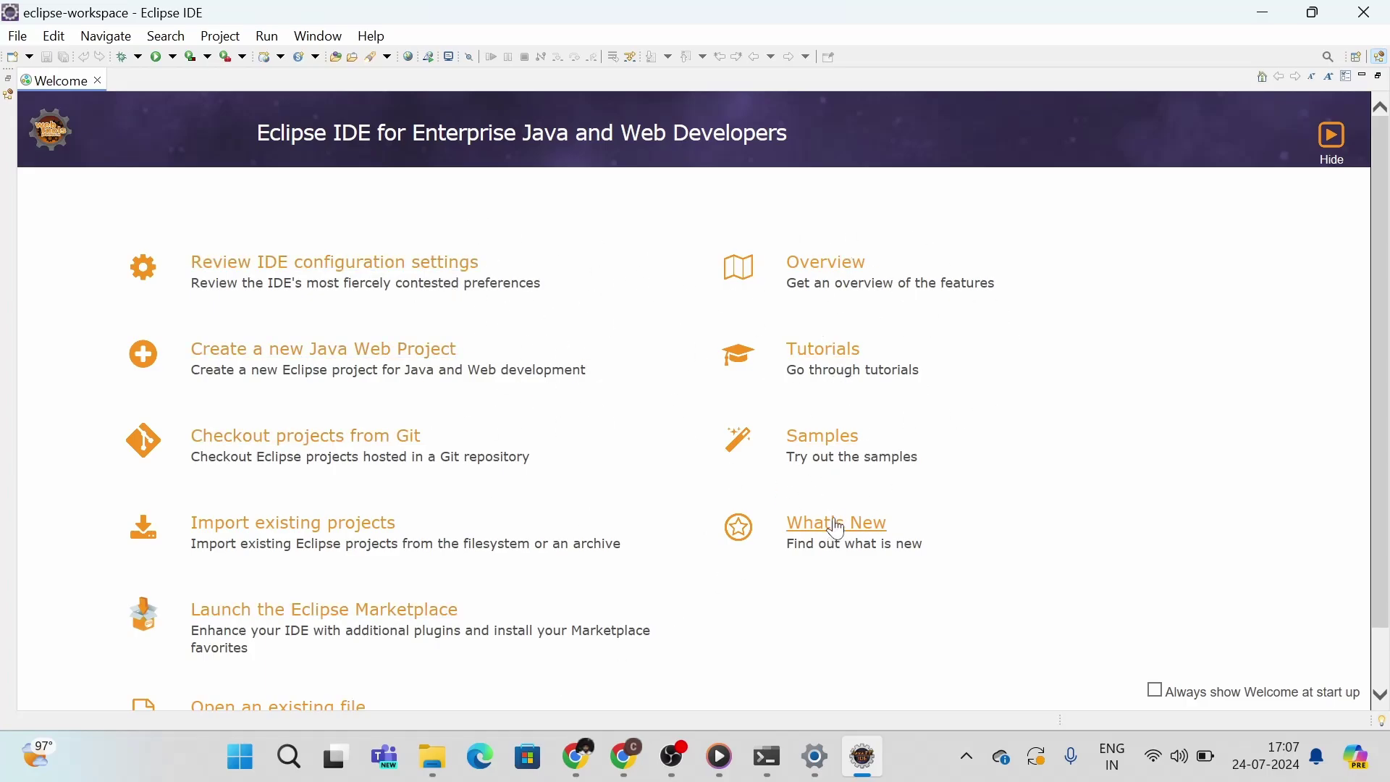
left_click(18, 38)
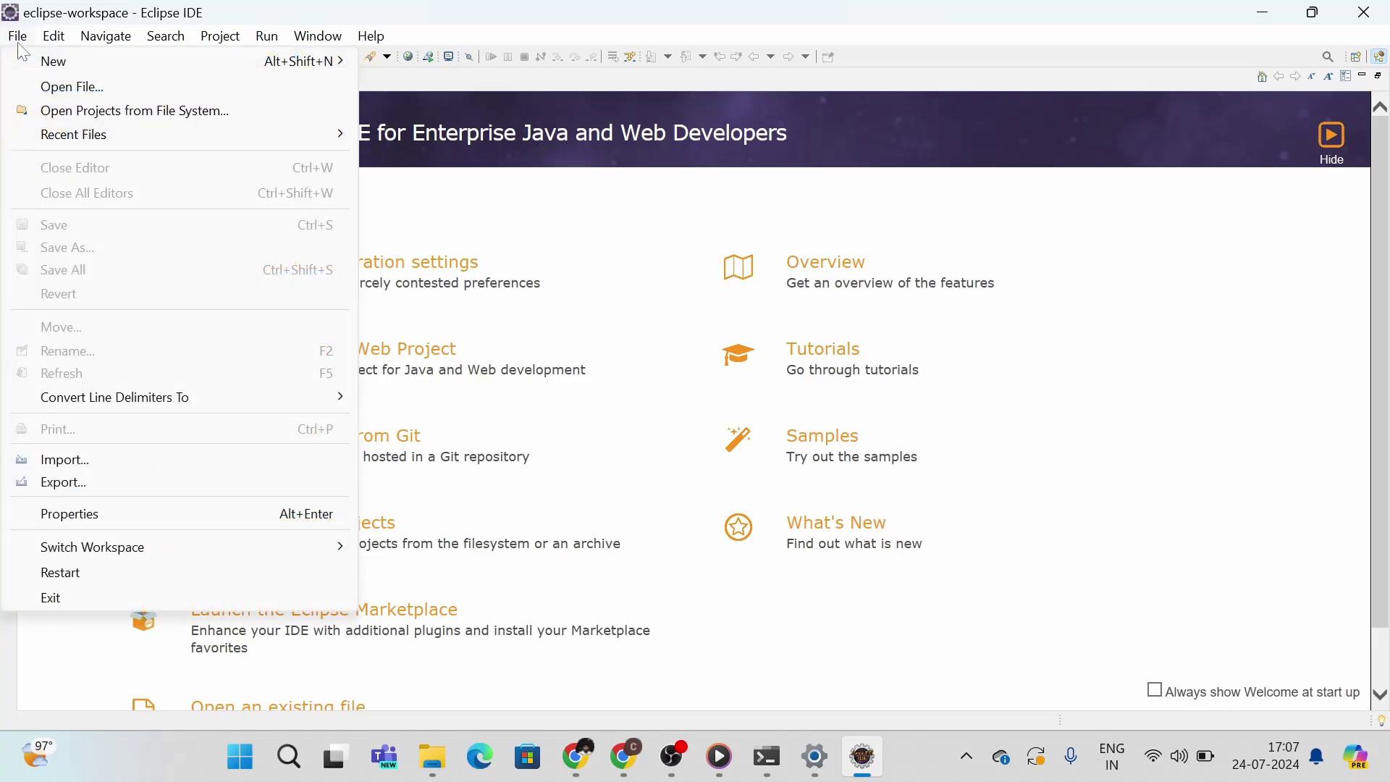
left_click(22, 42)
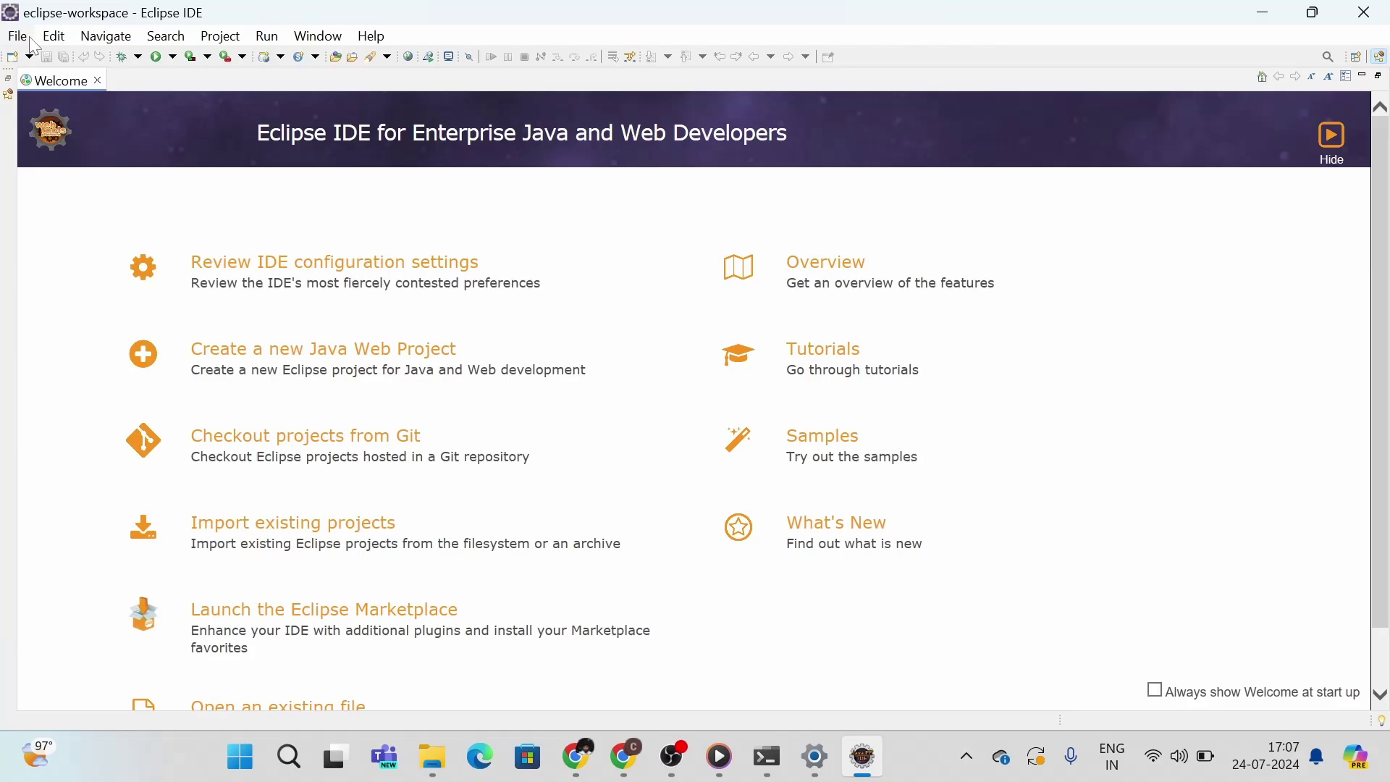
left_click(22, 42)
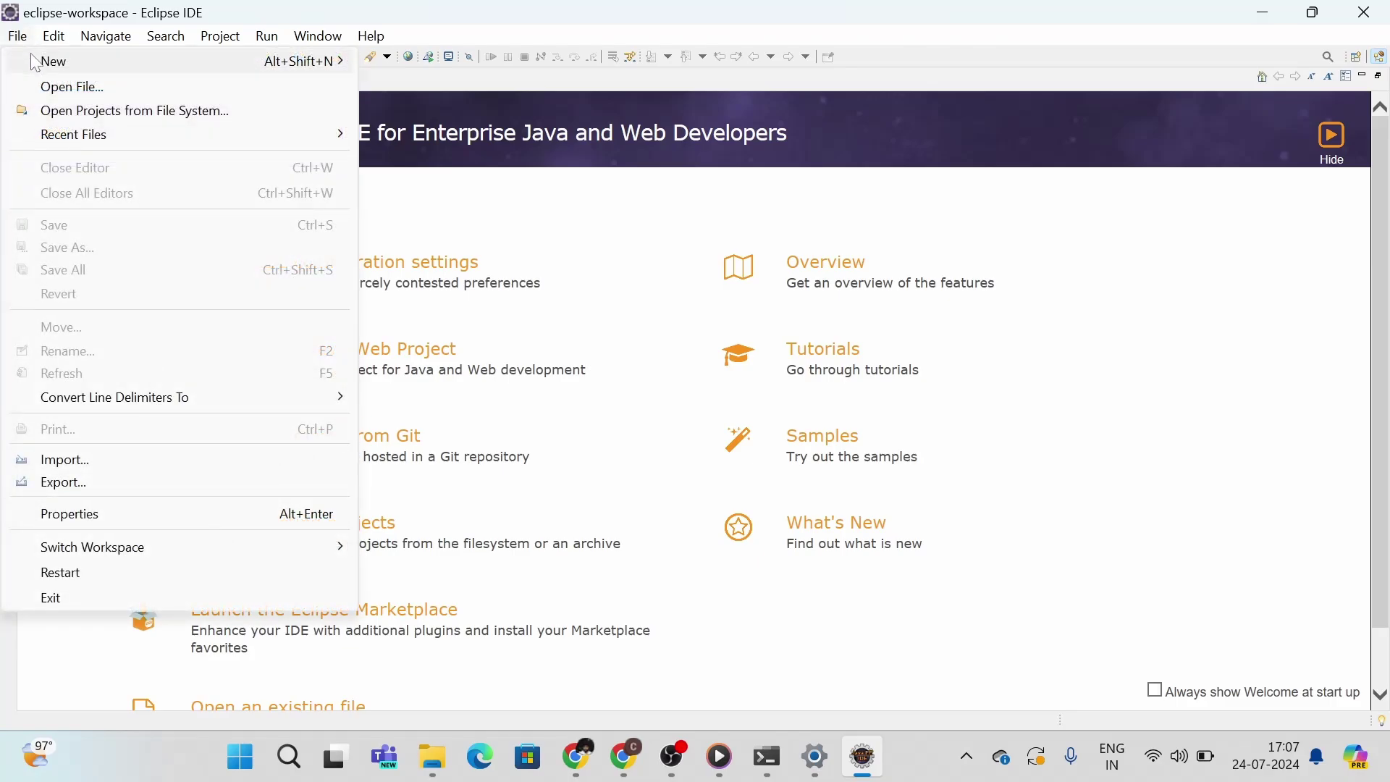
mouse_move(35, 64)
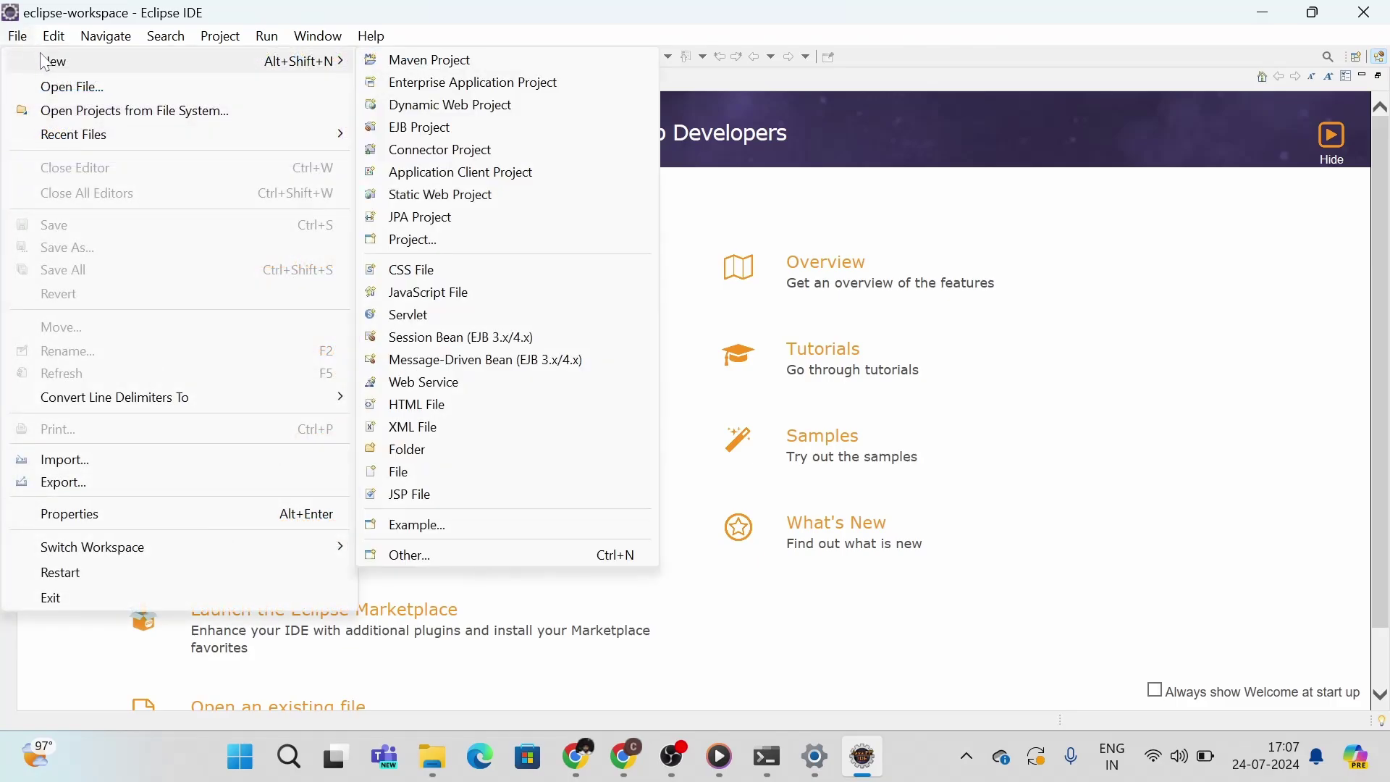
key("Escape")
key("Escape")
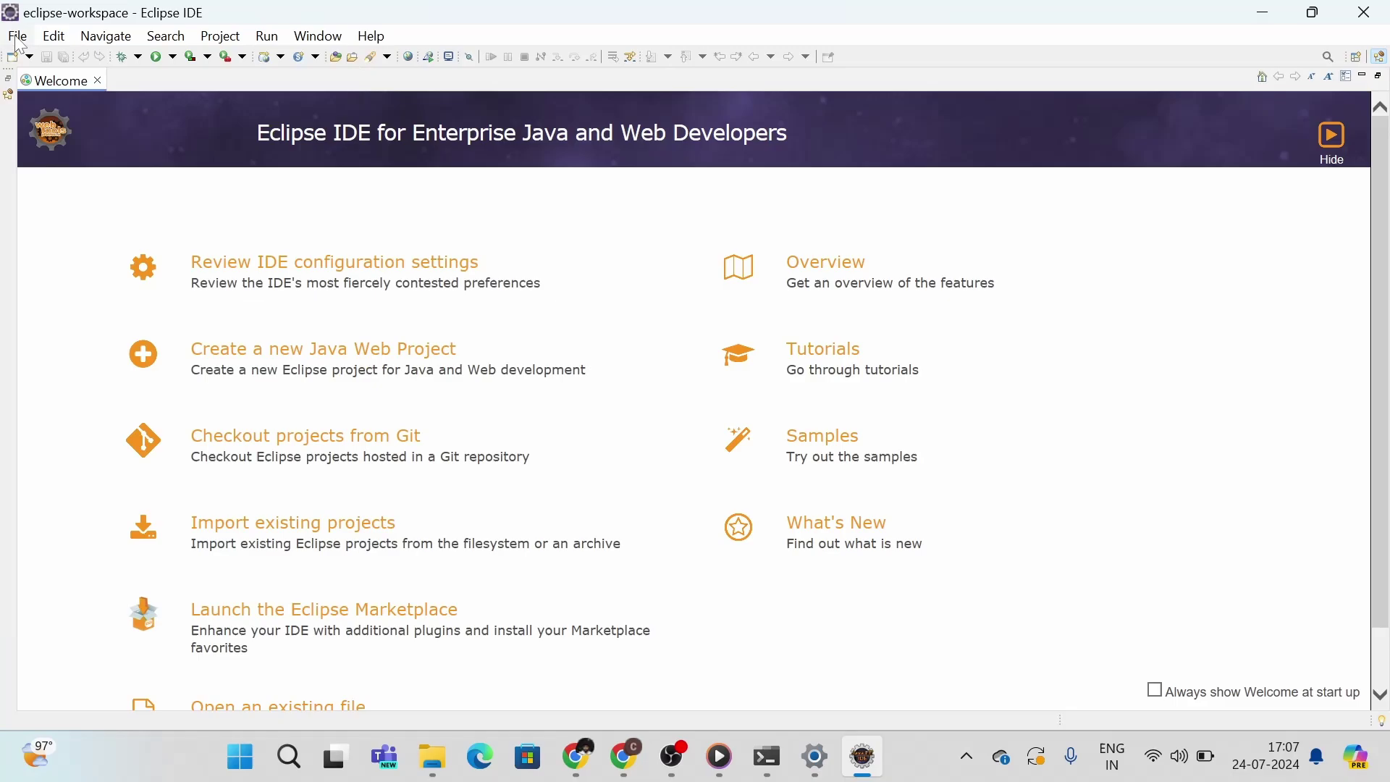
Close the Welcome page and open the new Java Project wizard from the Java category
left_click(97, 81)
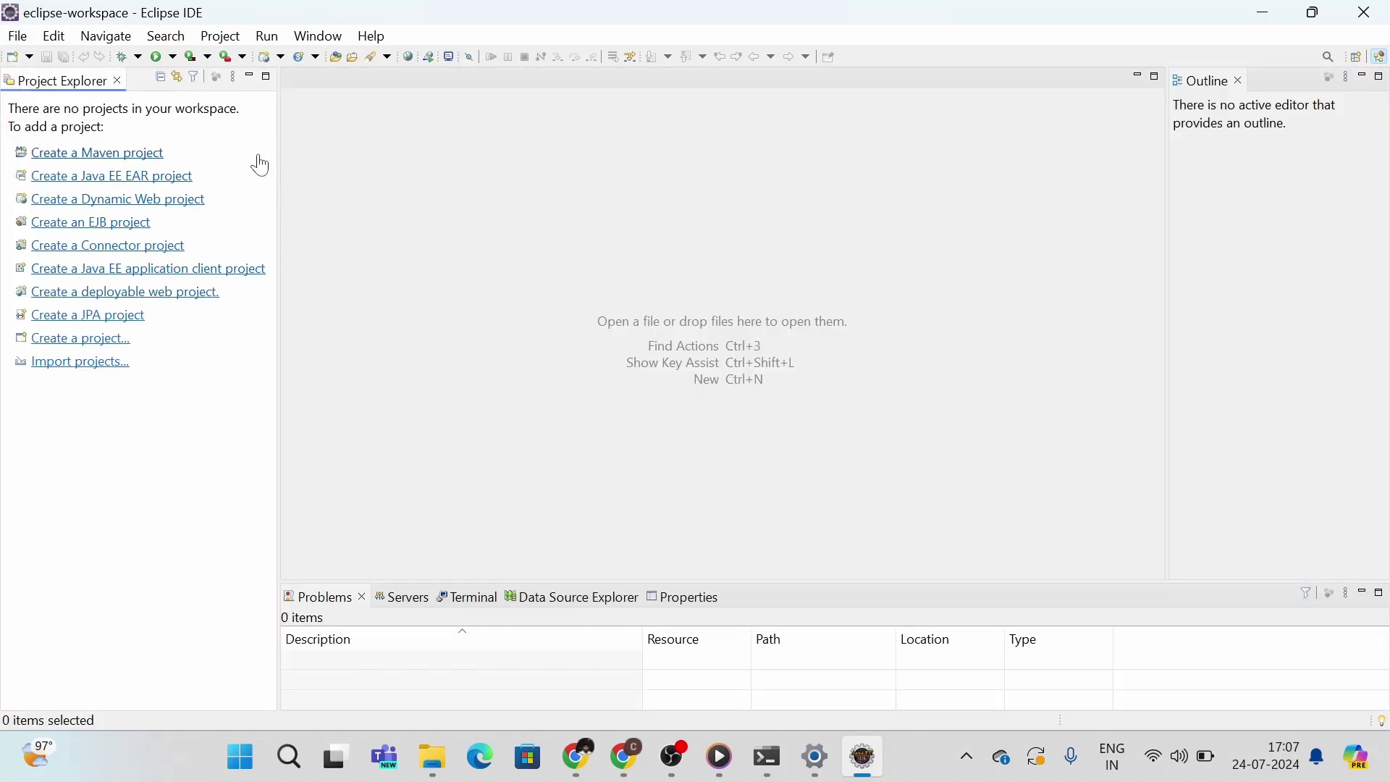
left_click(17, 36)
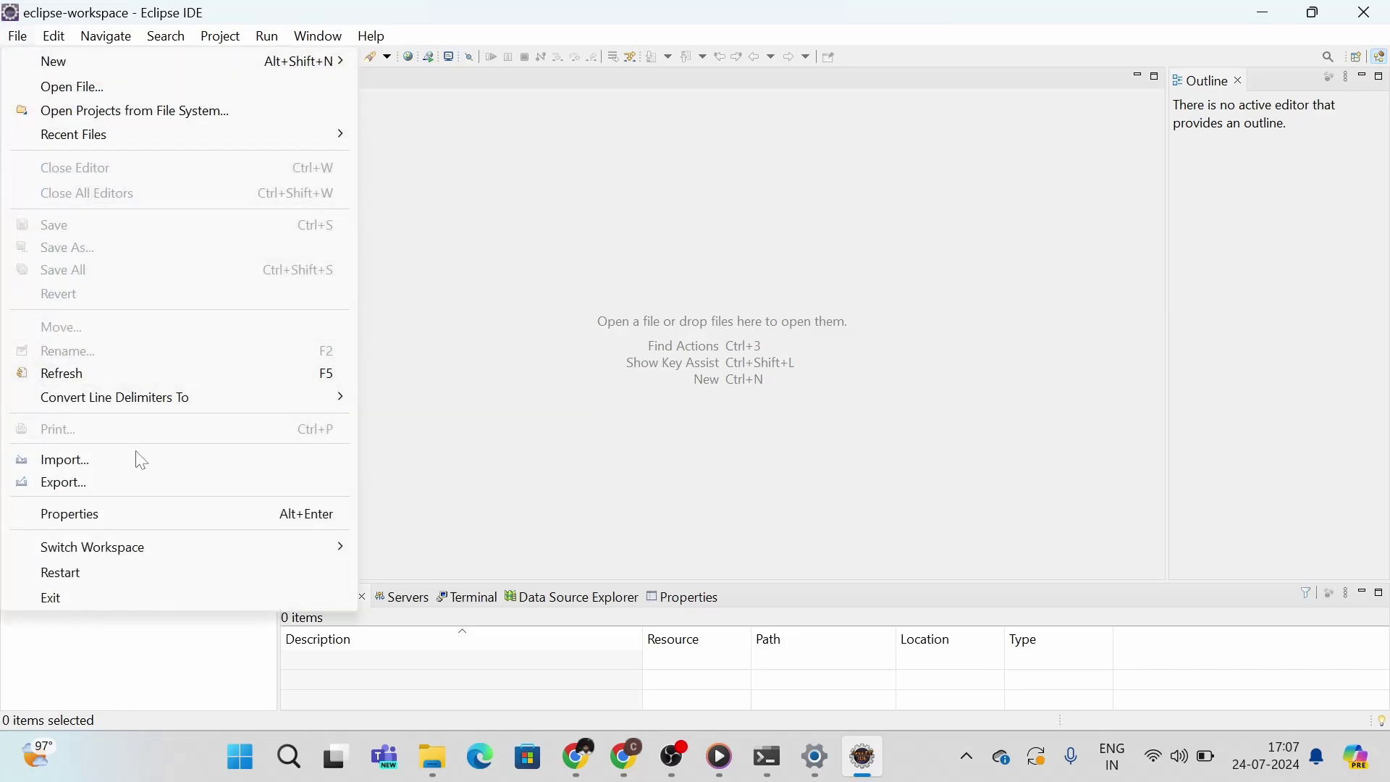
mouse_move(82, 72)
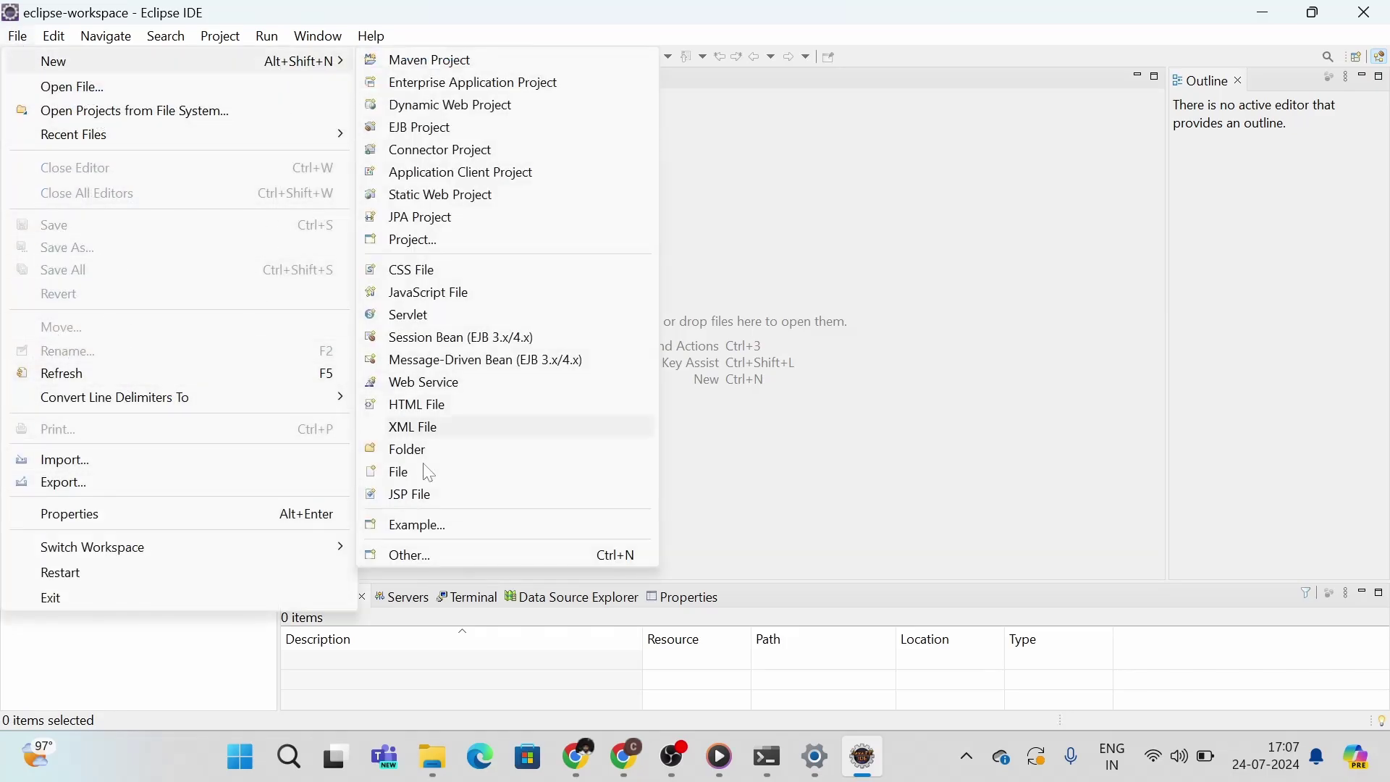
left_click(458, 556)
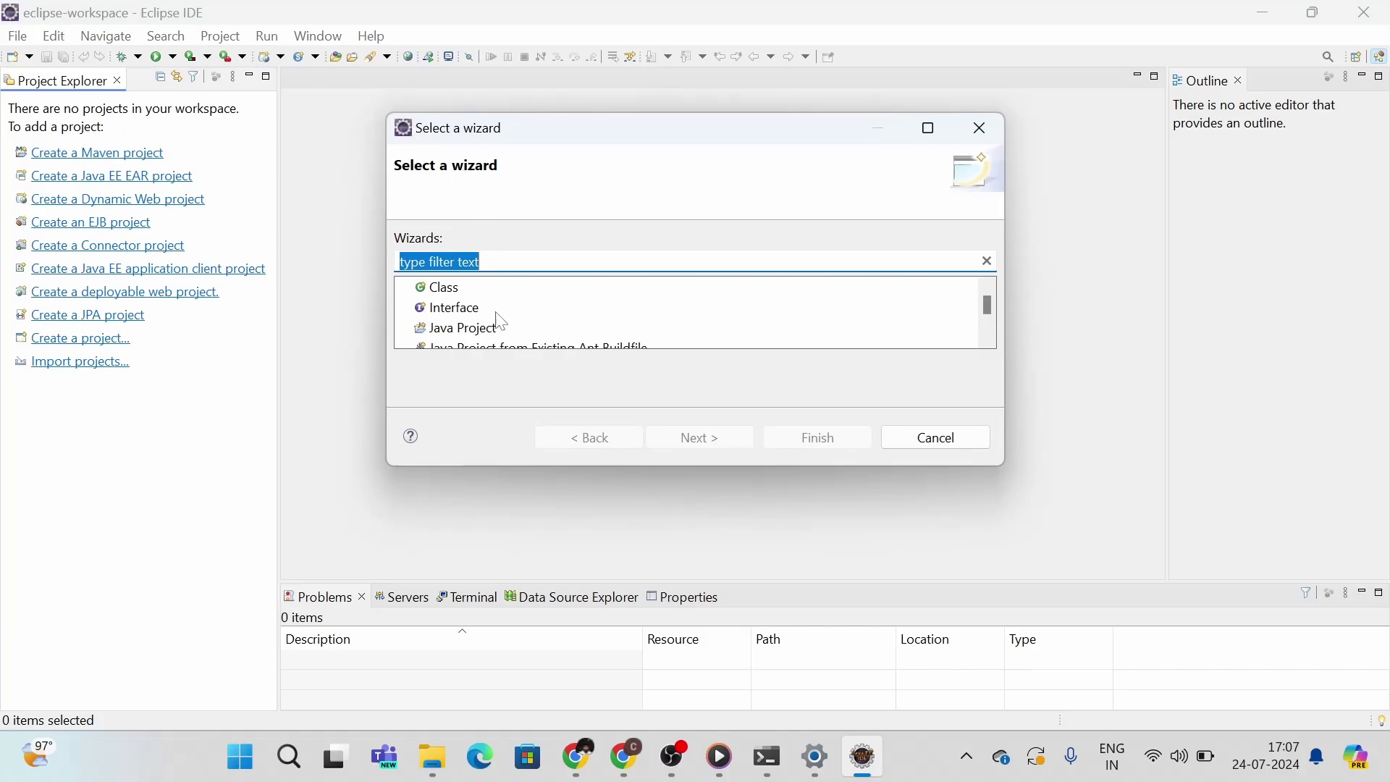
scroll(500, 329, "down", 3)
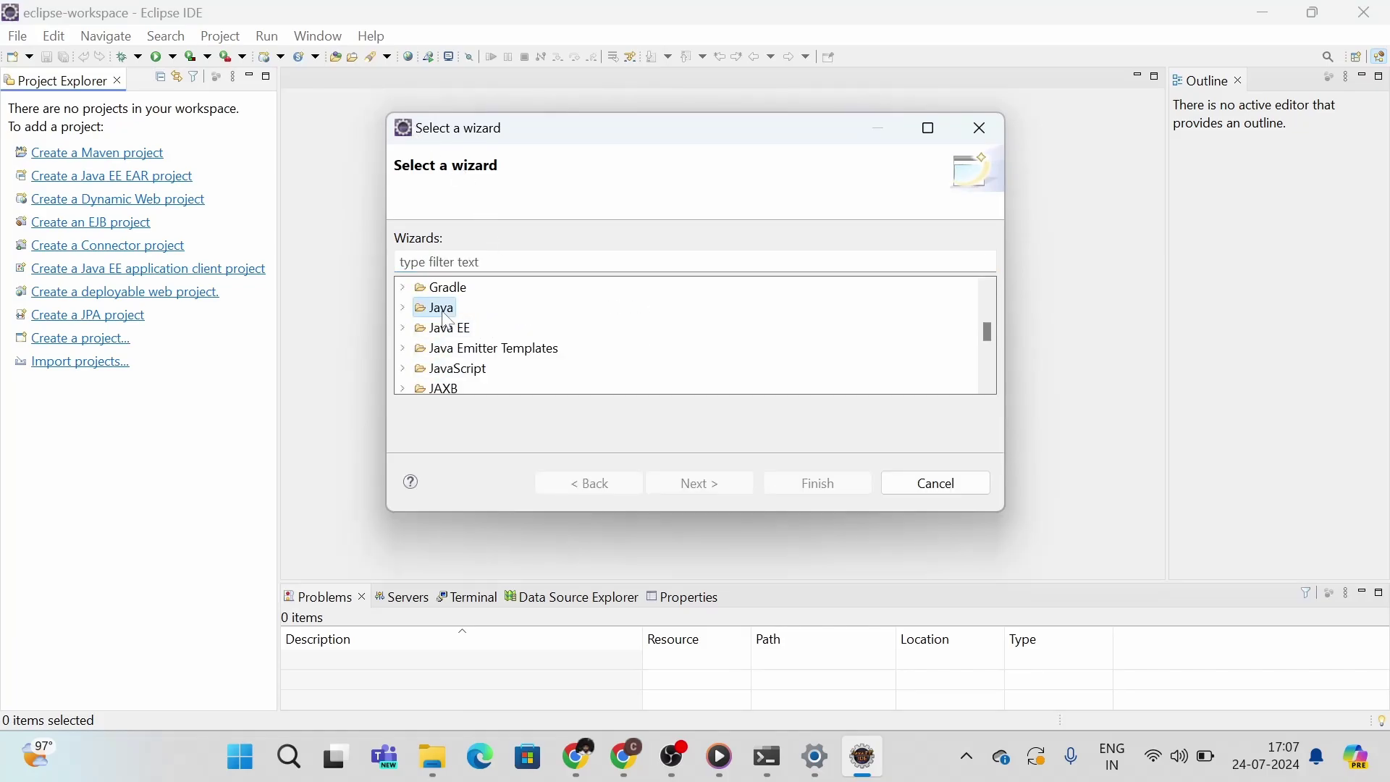
left_click(403, 309)
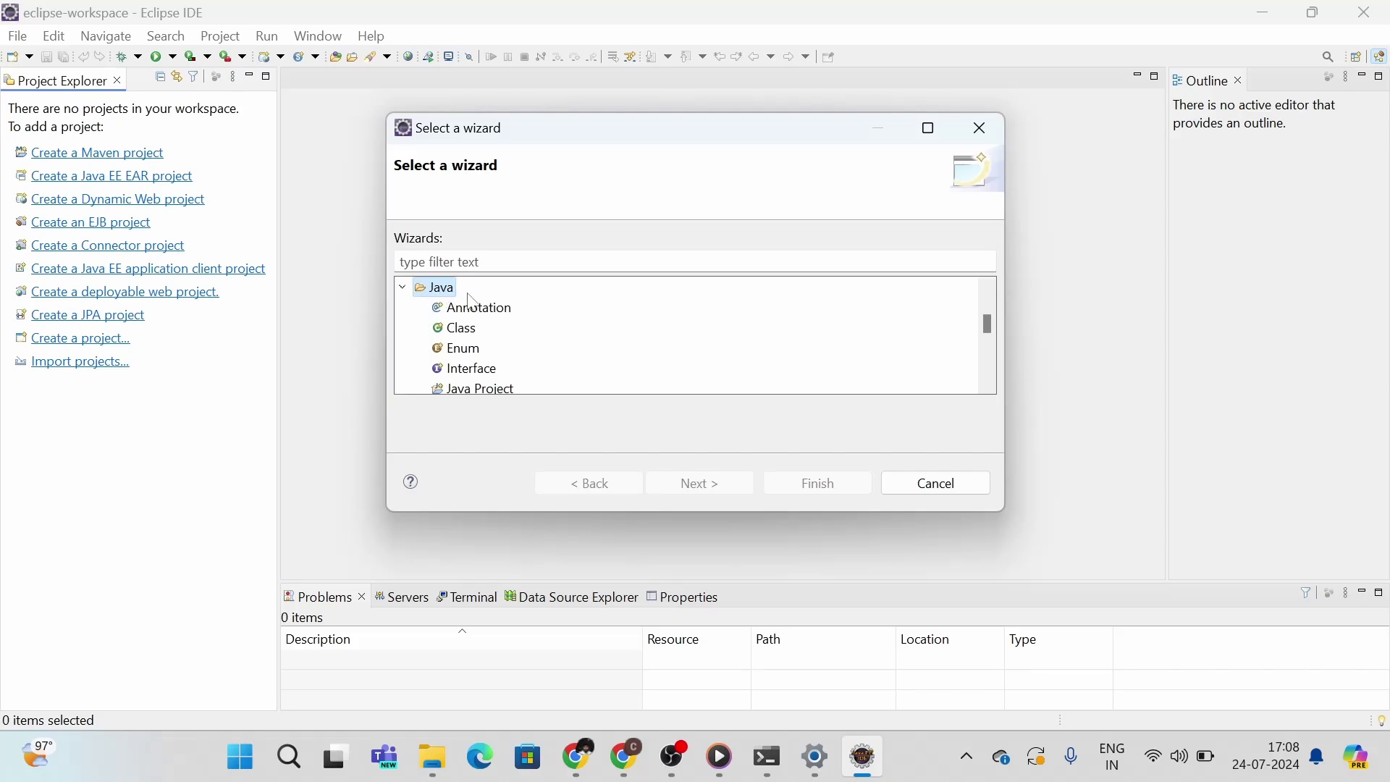
scroll(501, 340, "down", 1)
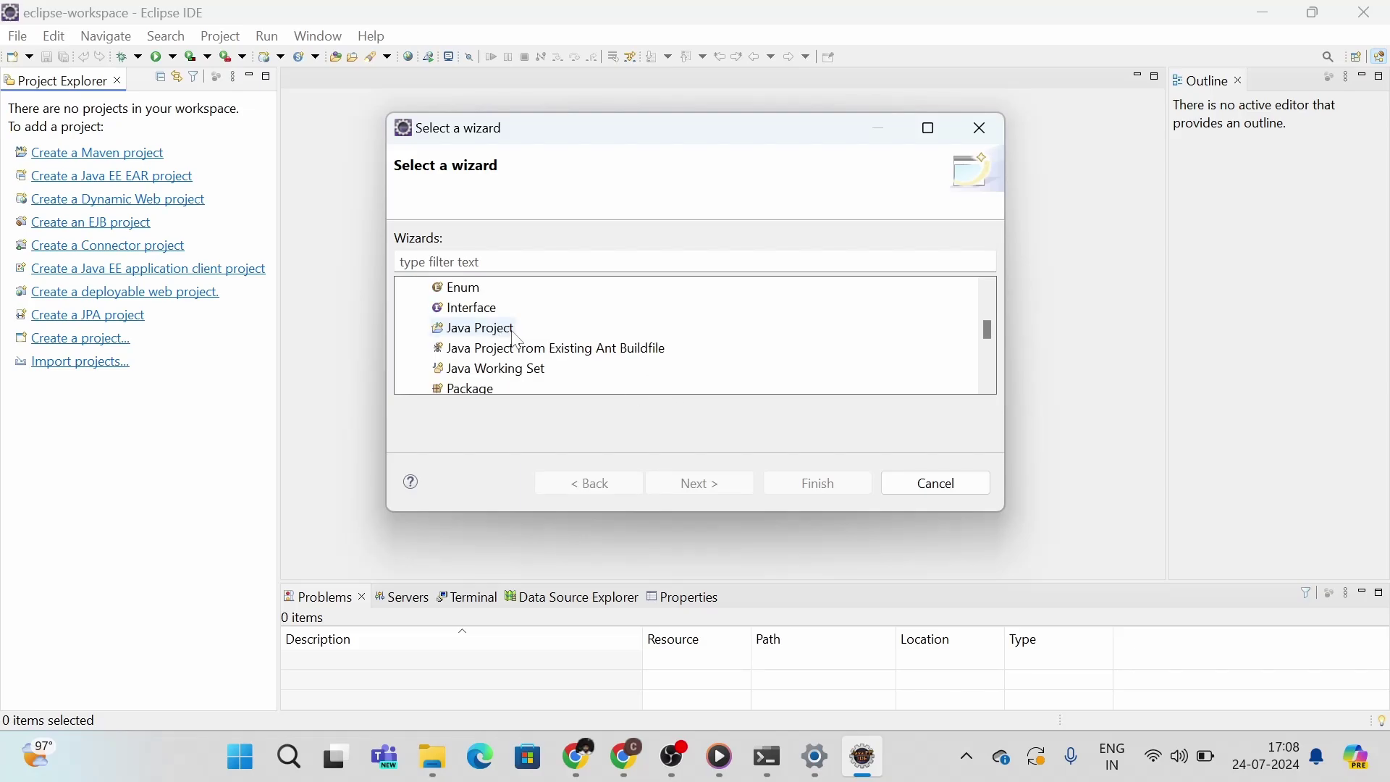
left_click(512, 331)
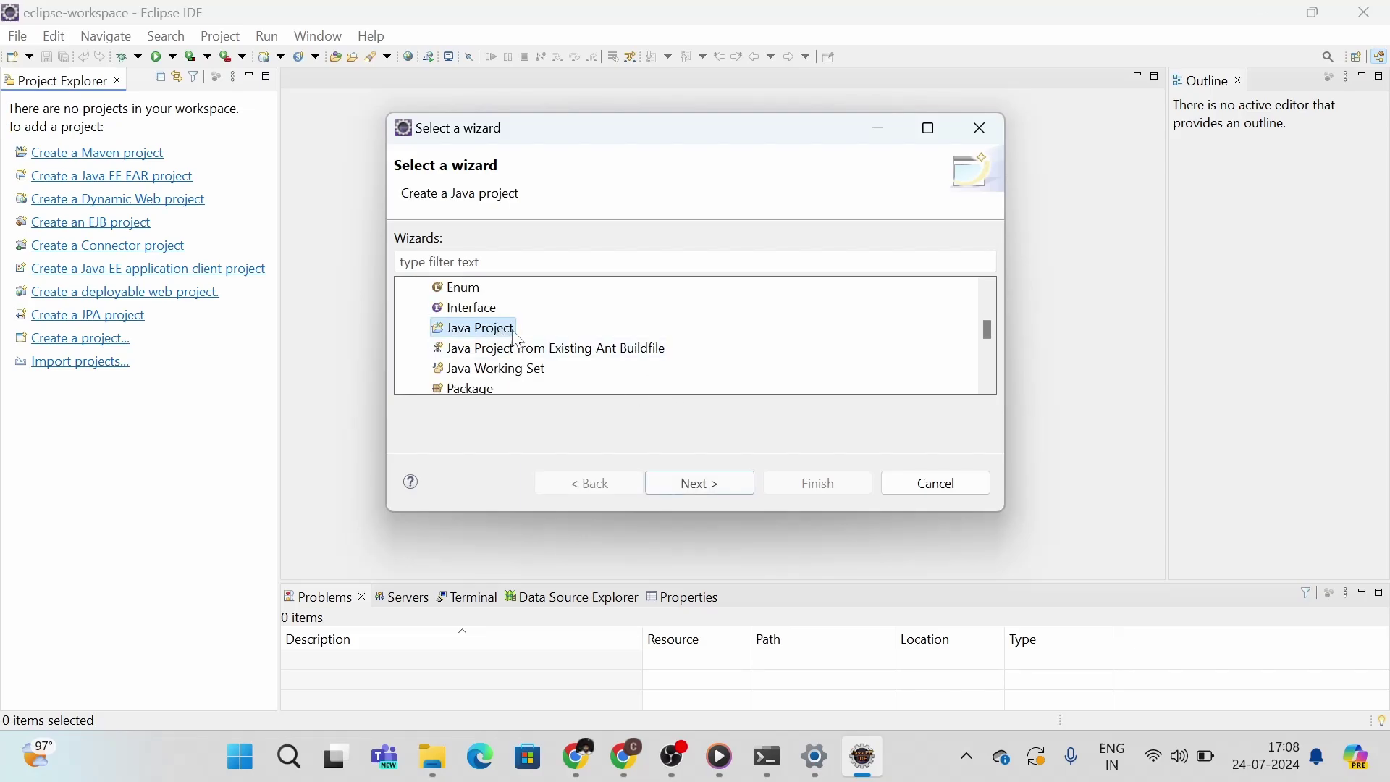
left_click(708, 483)
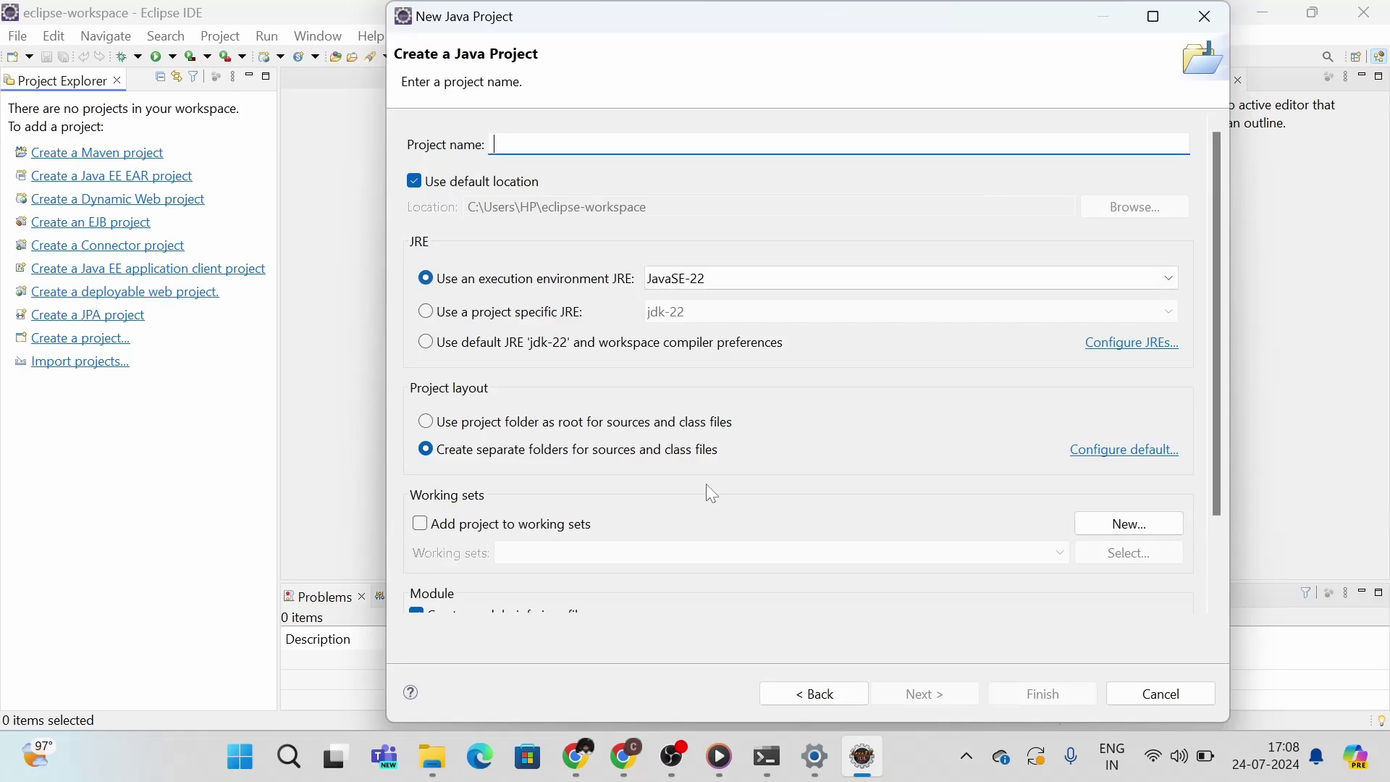
Create the Java project as FirstProgram with the default settings and open the Java perspective
type("F")
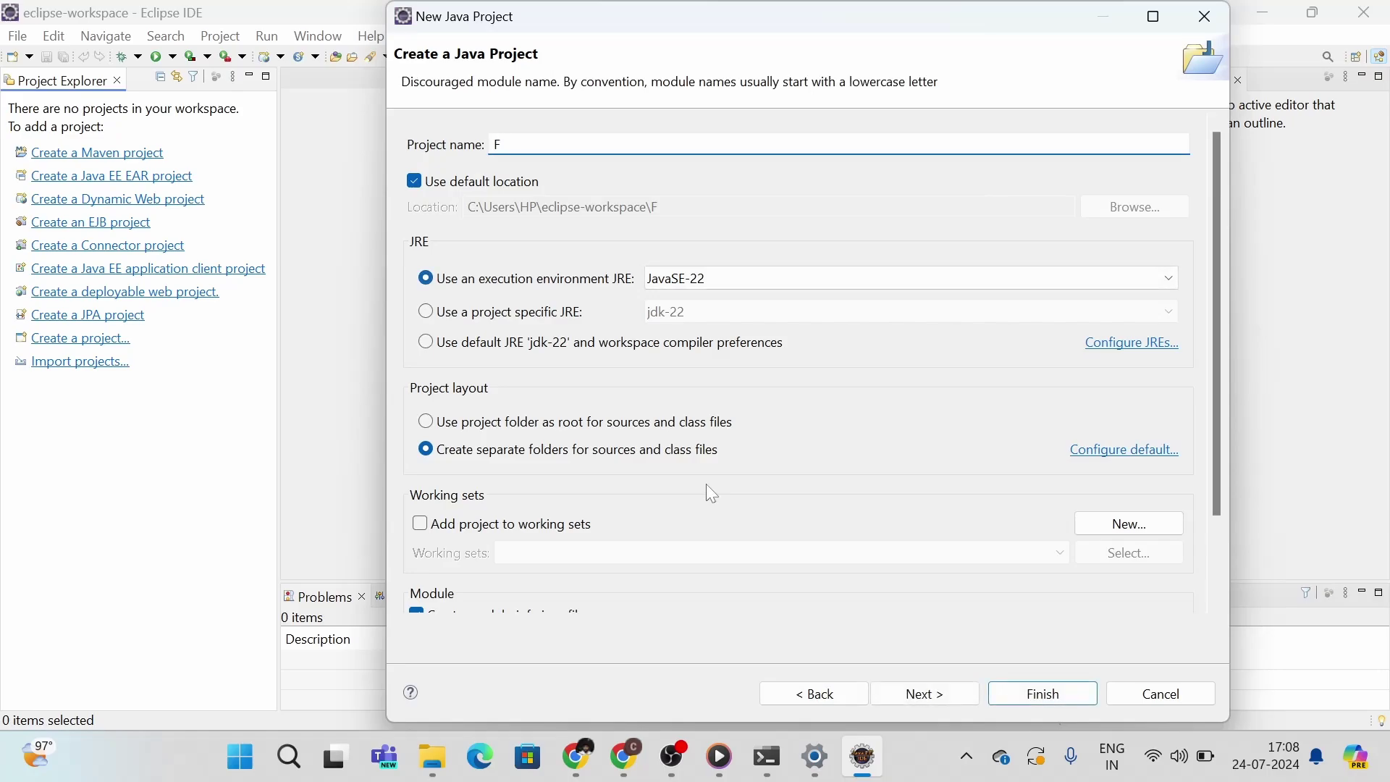
type("irstProgram")
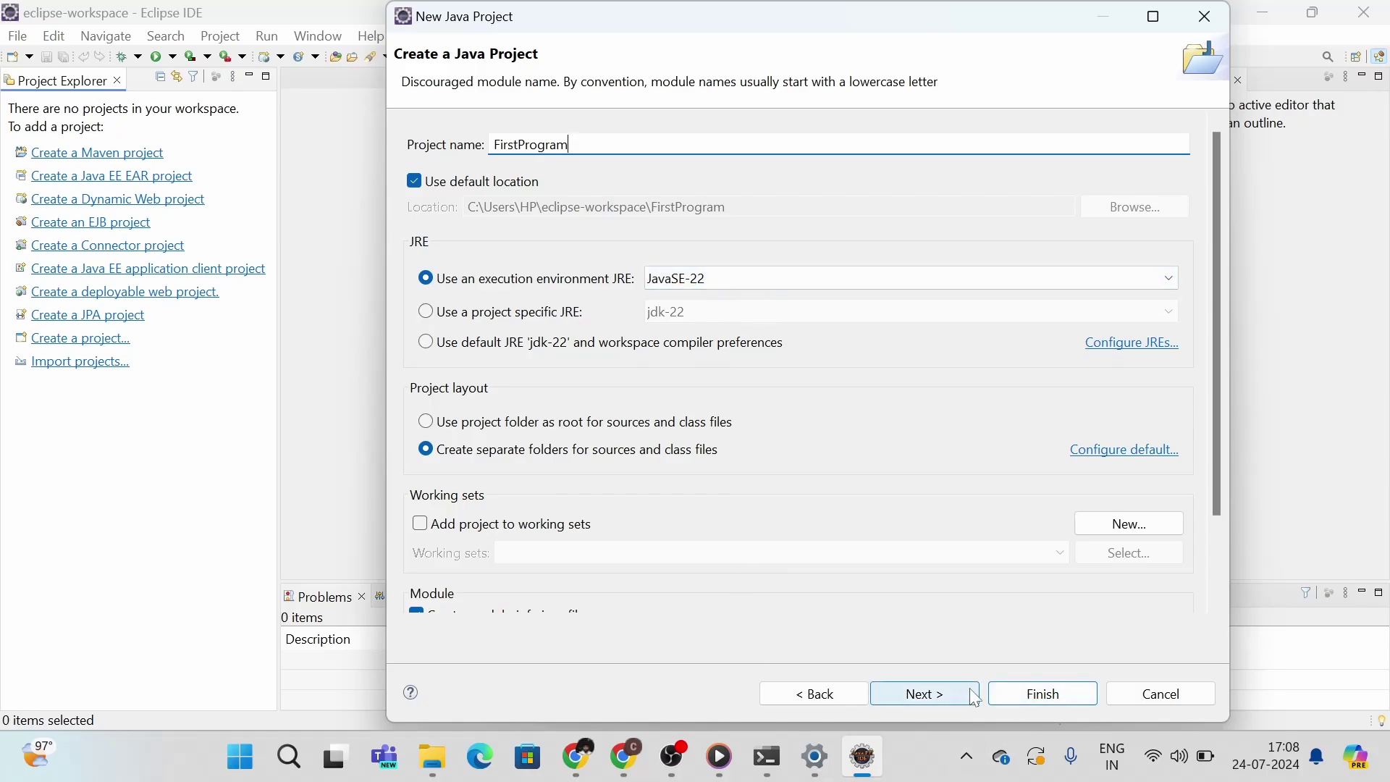
left_click(1003, 696)
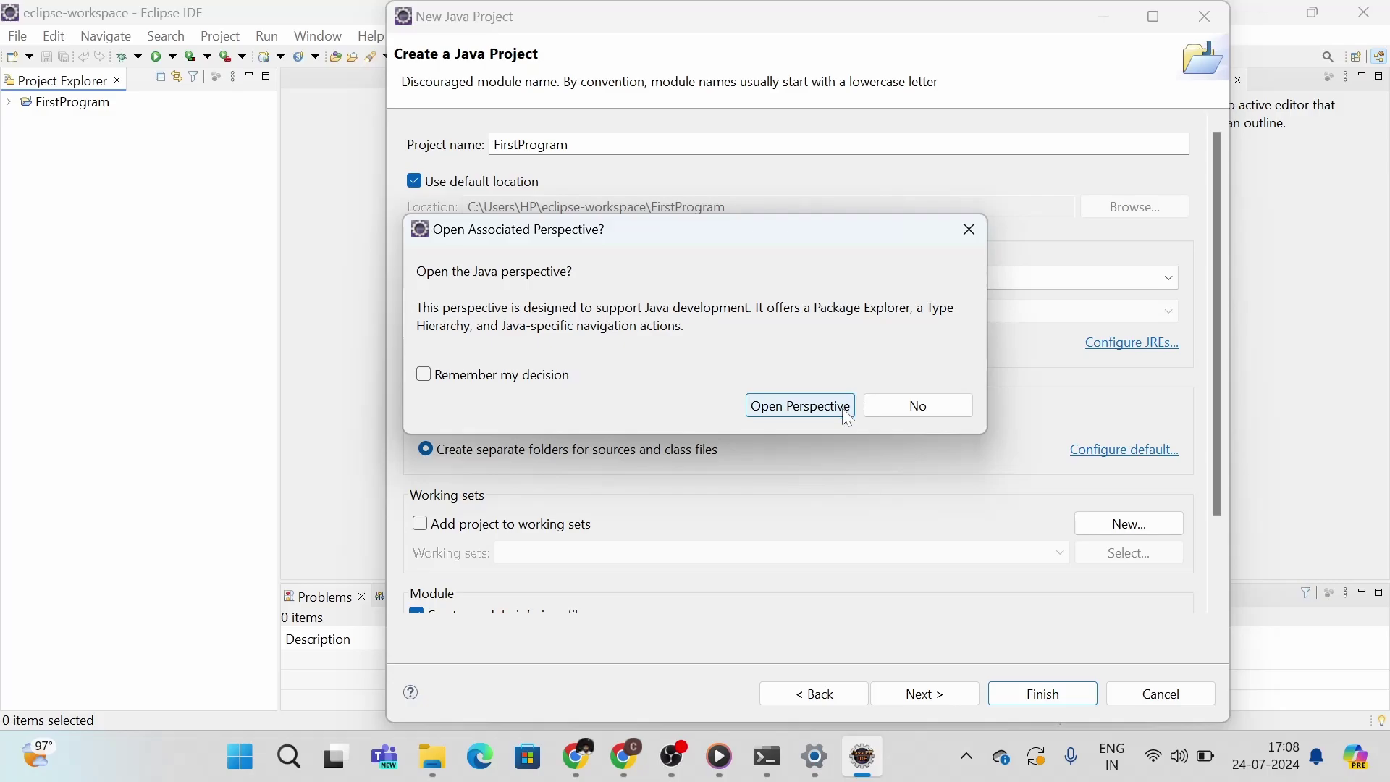
left_click(801, 406)
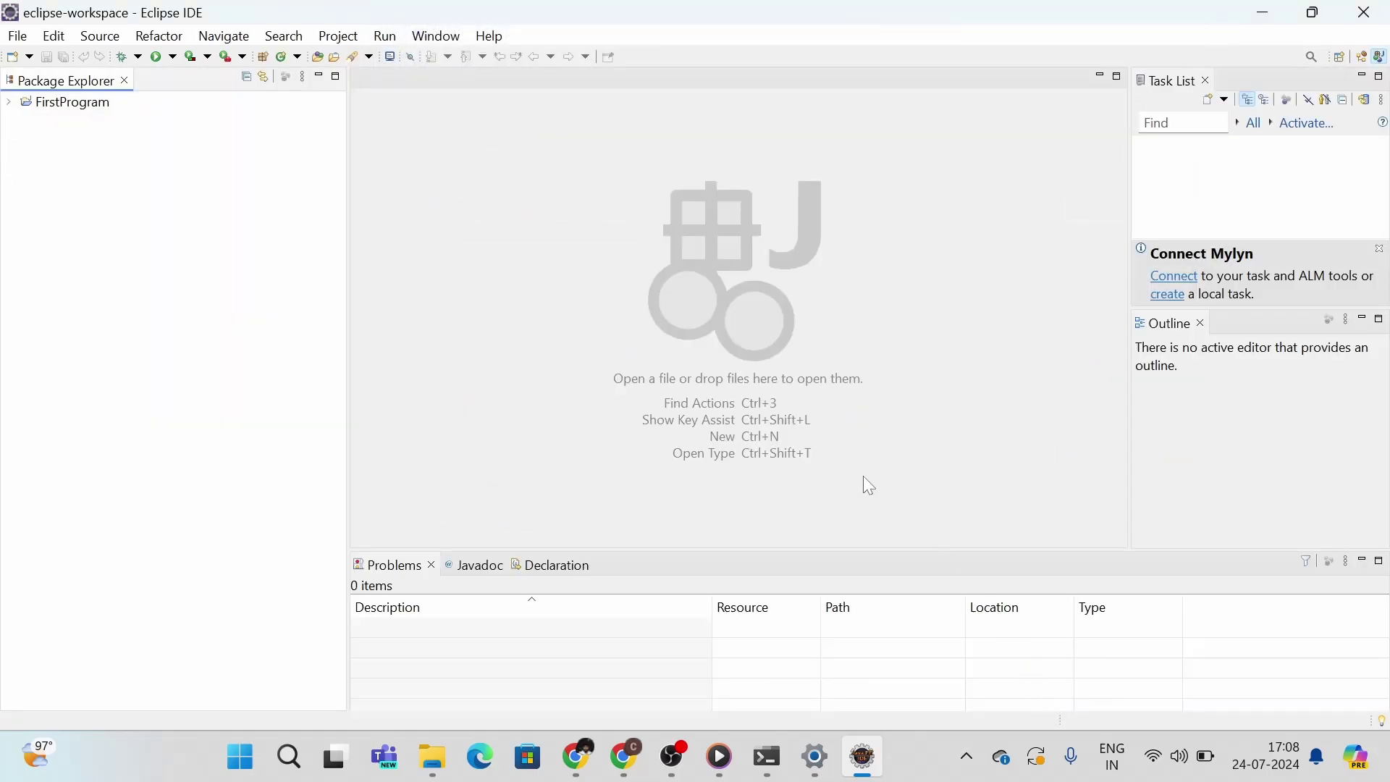
Create a package named test in the src folder of FirstProgram
left_click(10, 103)
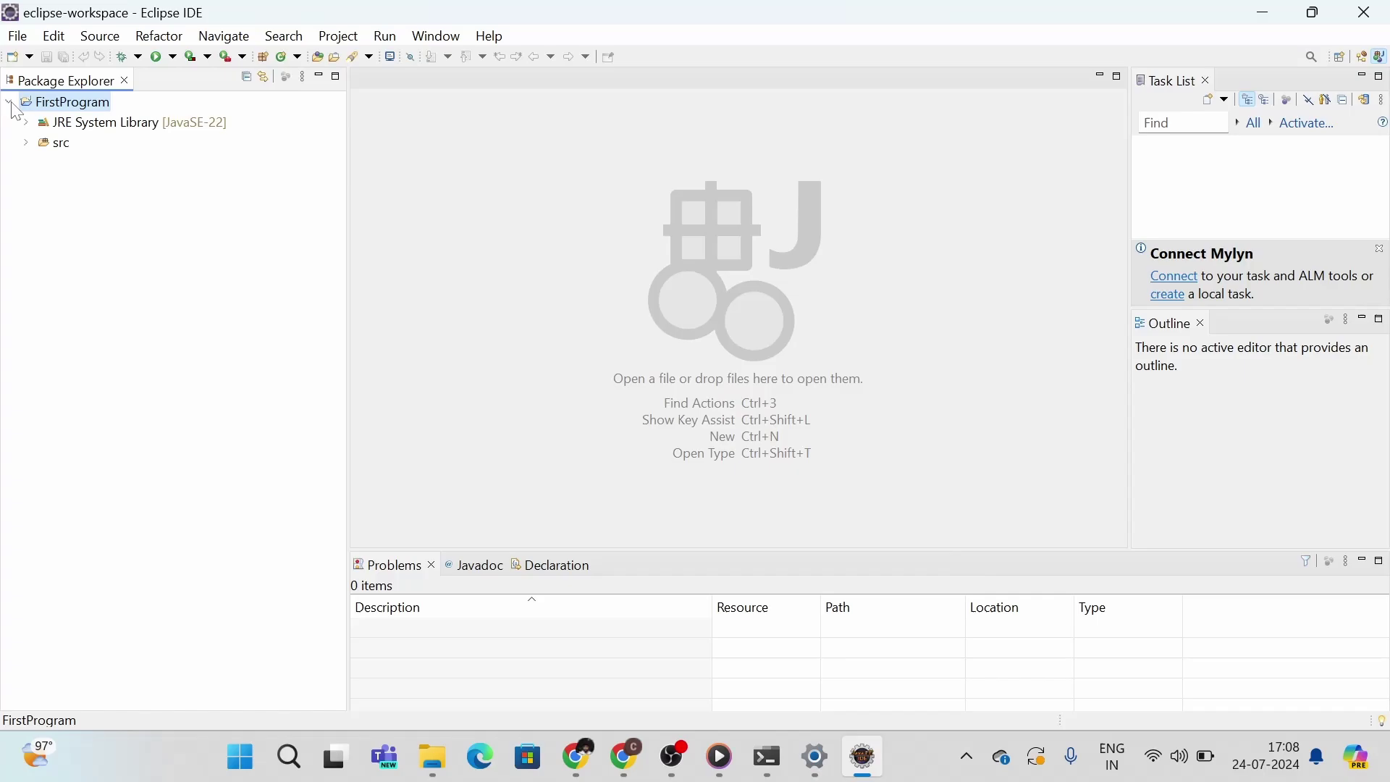
left_click(27, 143)
left_click(52, 145)
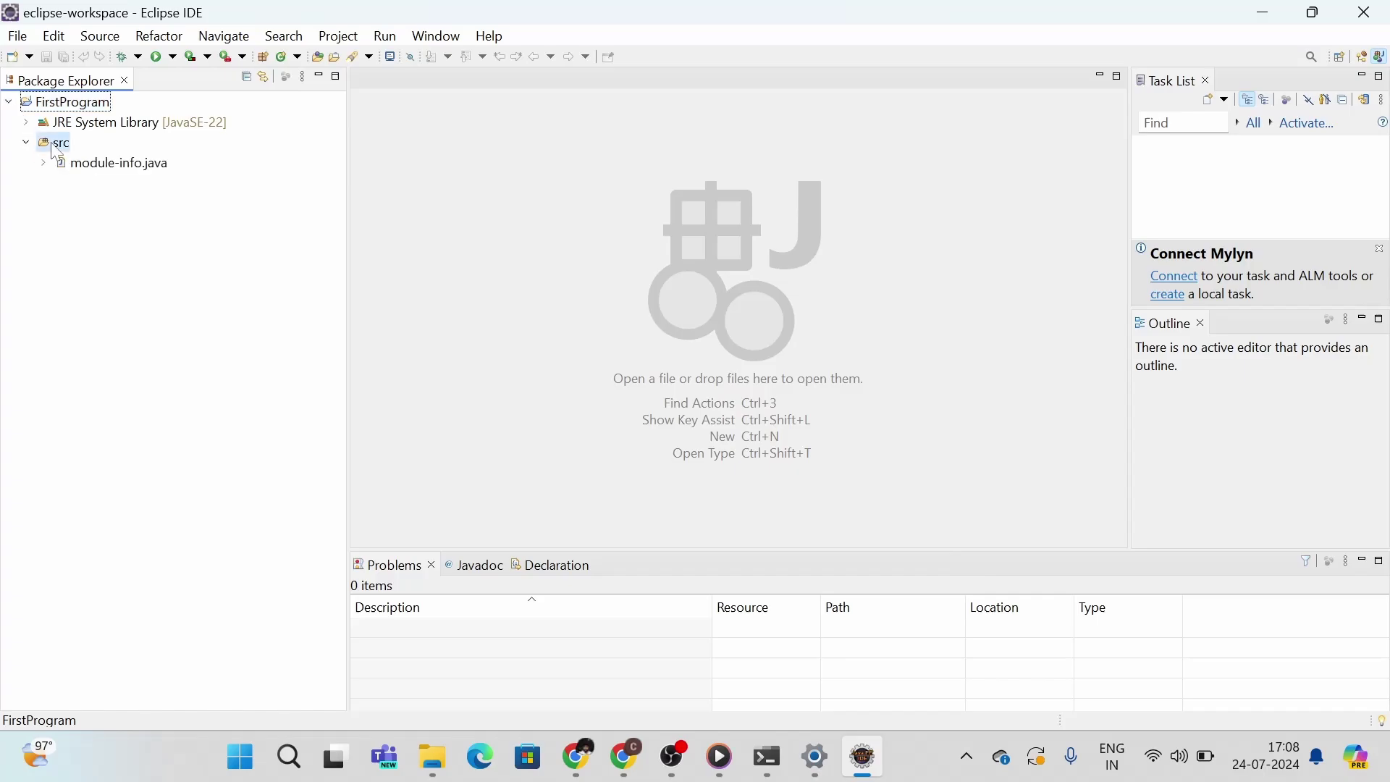
right_click(55, 152)
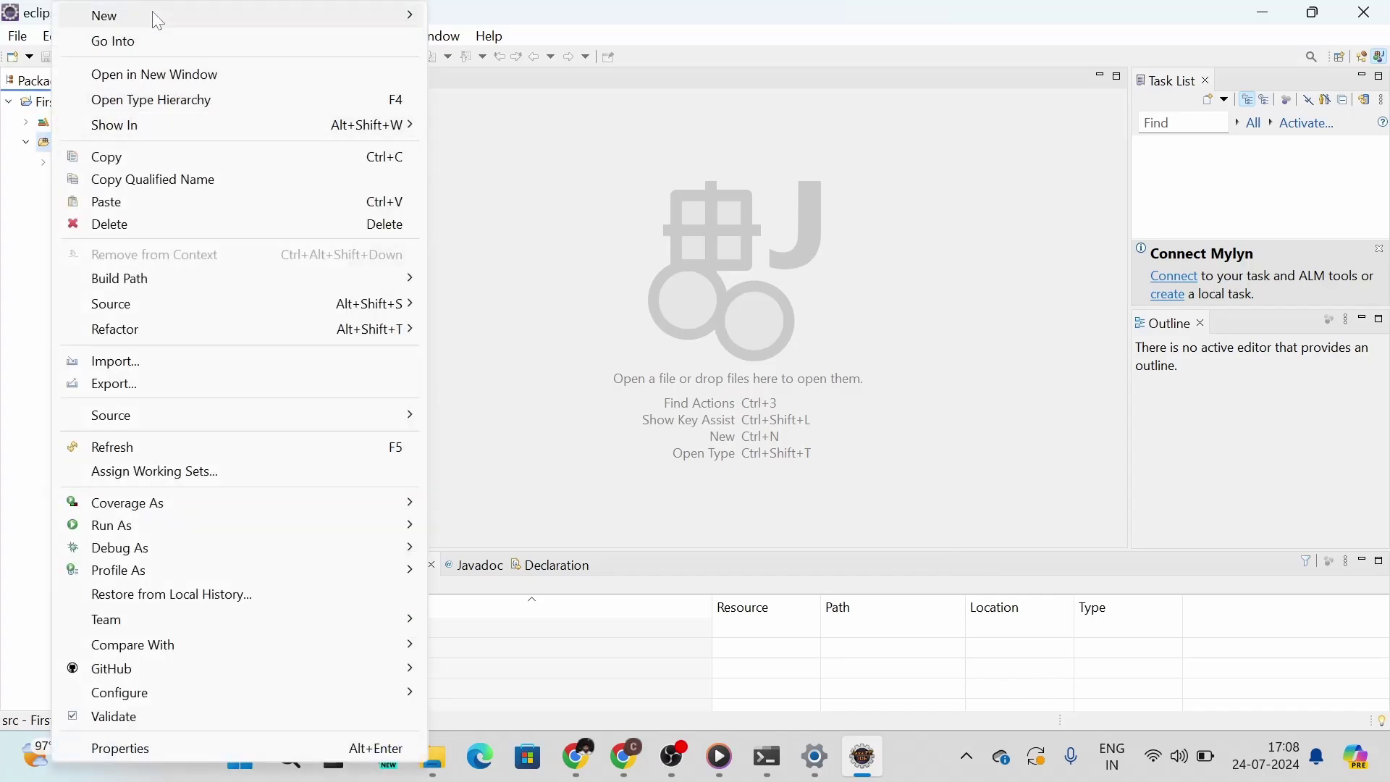
mouse_move(413, 14)
left_click(451, 89)
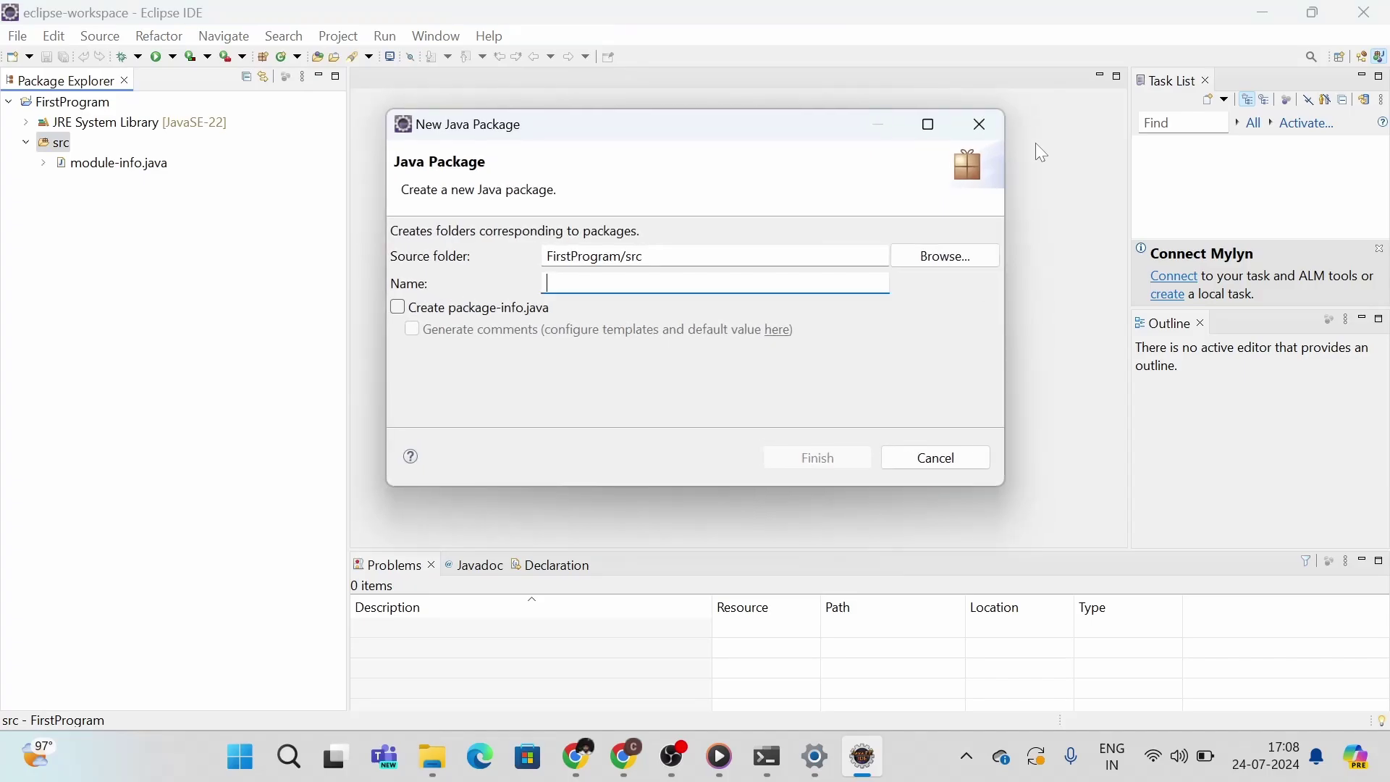
type("test")
left_click(853, 464)
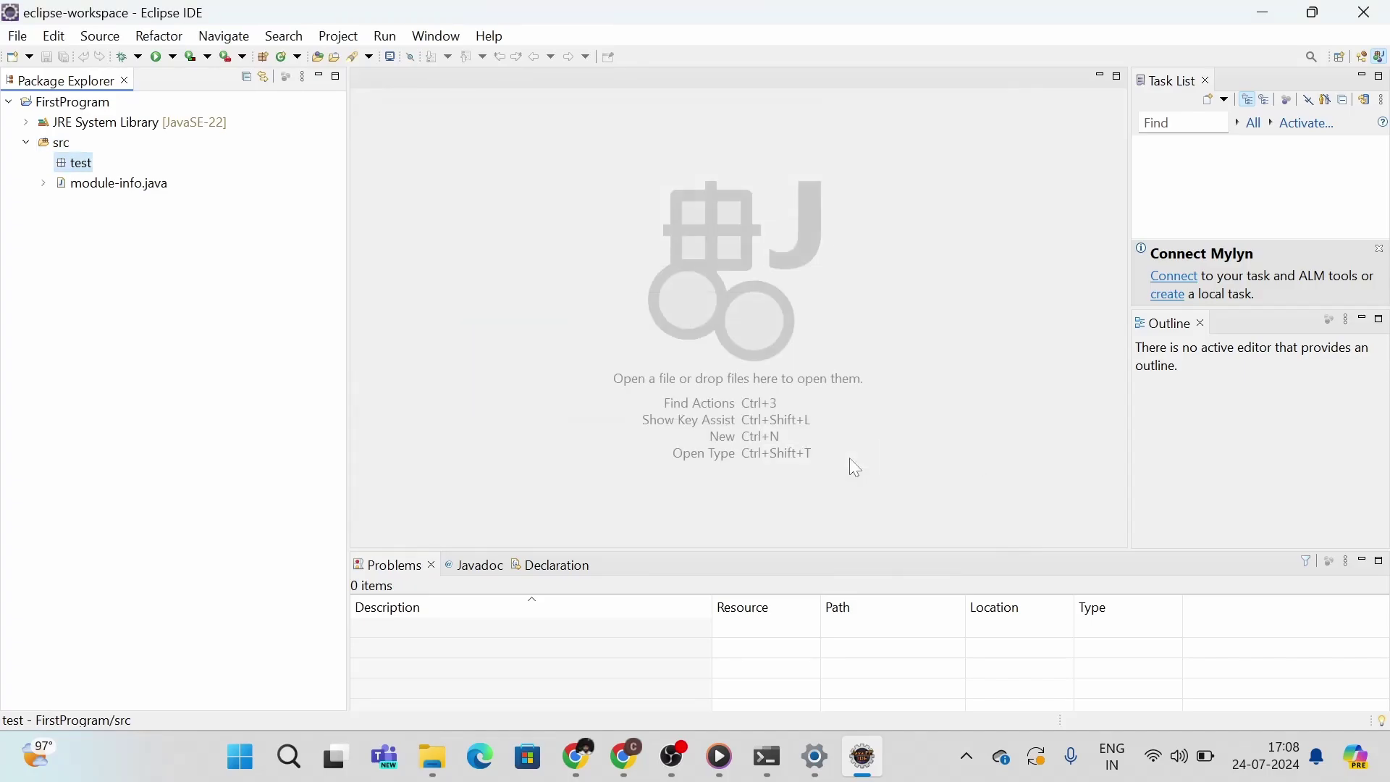
Create a public class MyFirstProgram in the test package with a public static void main(String[] args) stub
right_click(81, 165)
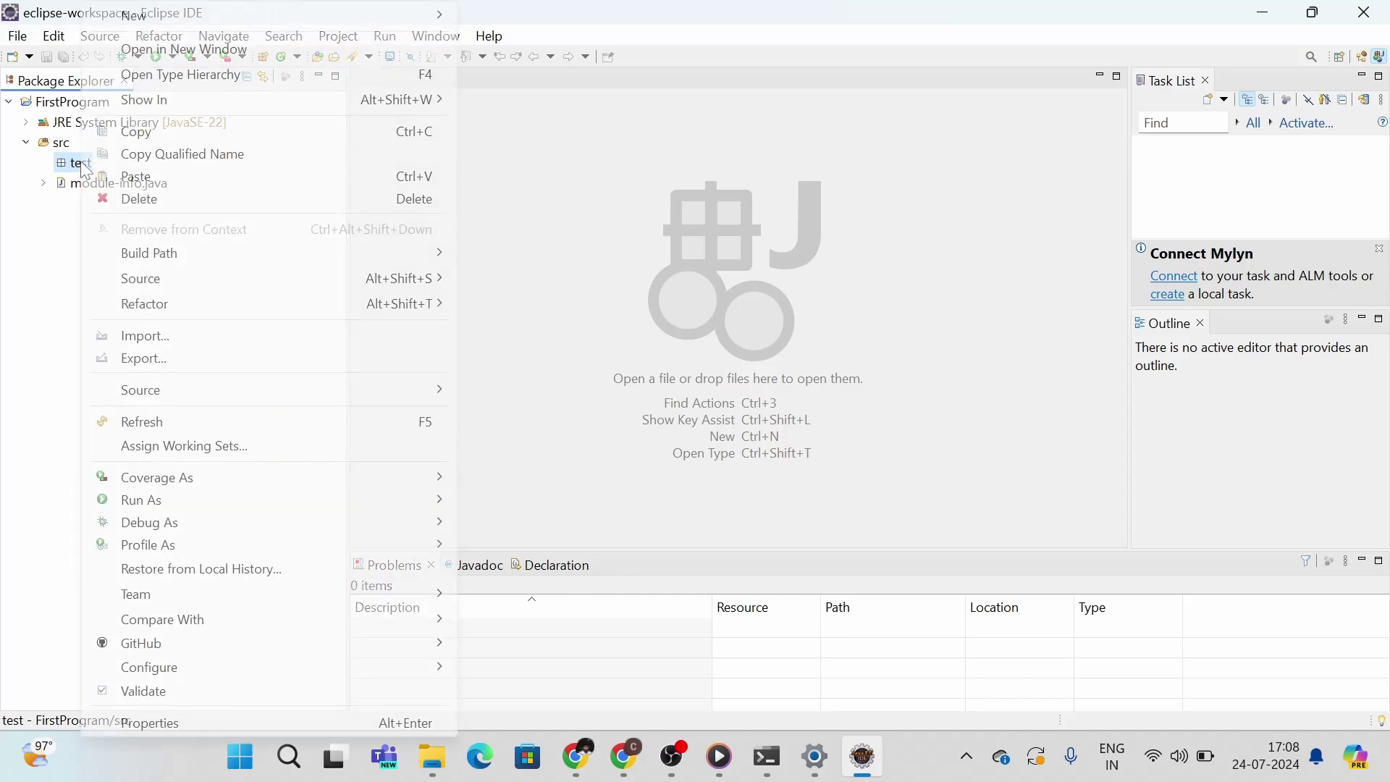
mouse_move(236, 16)
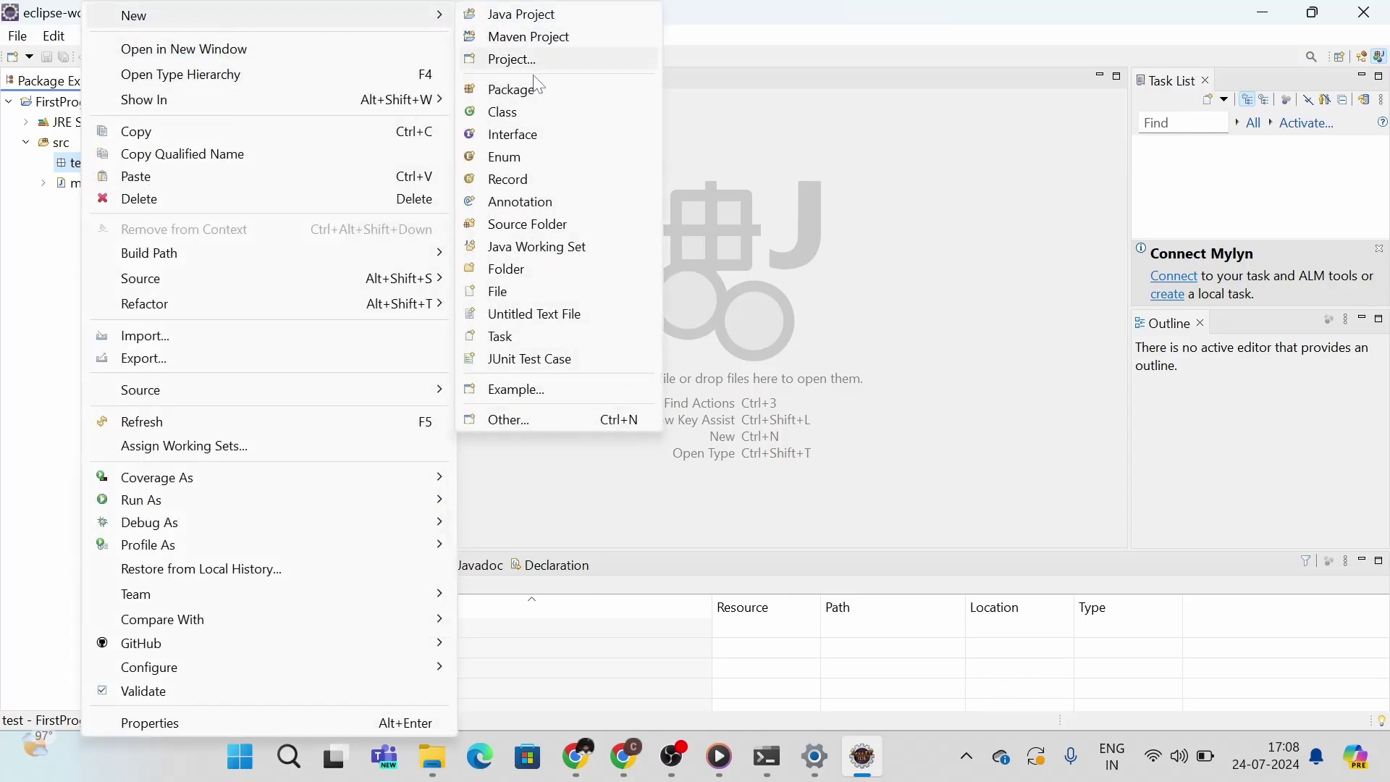
left_click(534, 113)
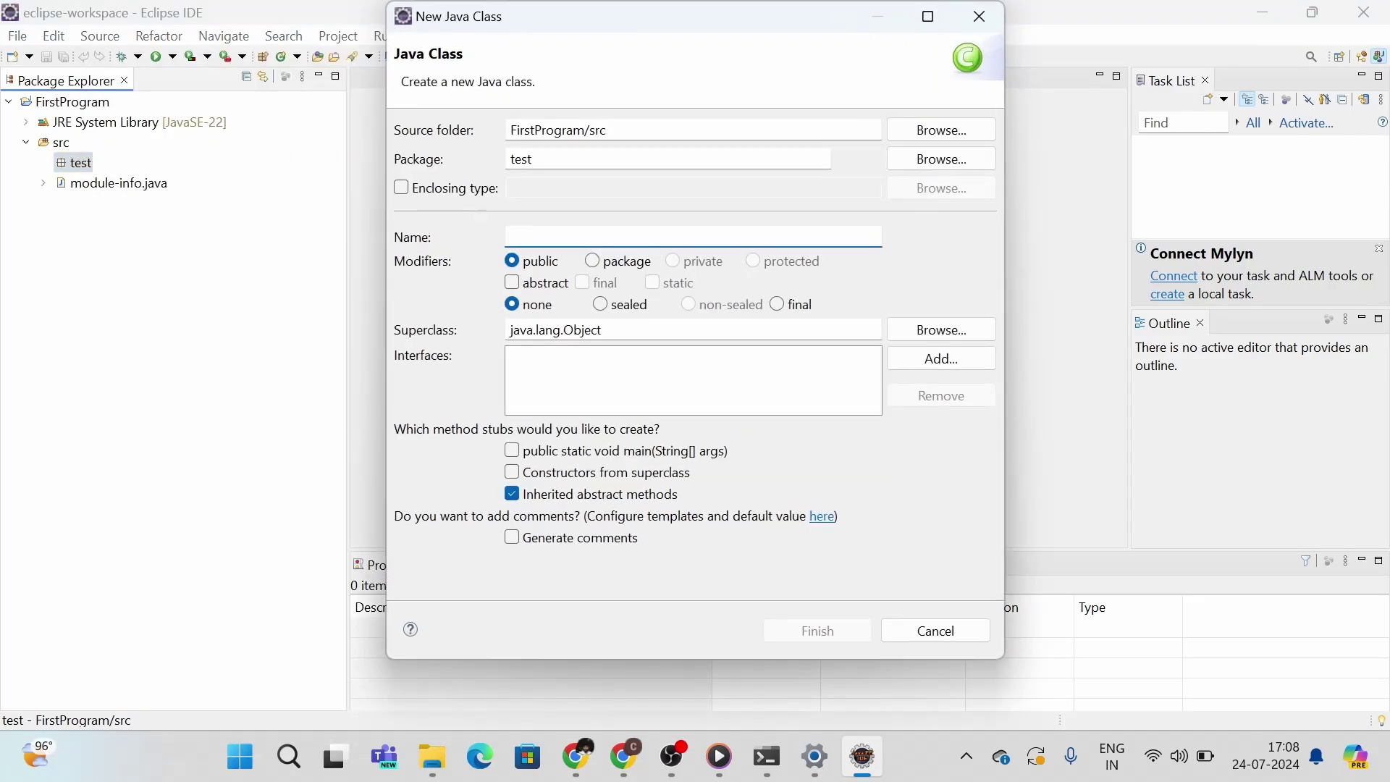
type("MyFirstProgram")
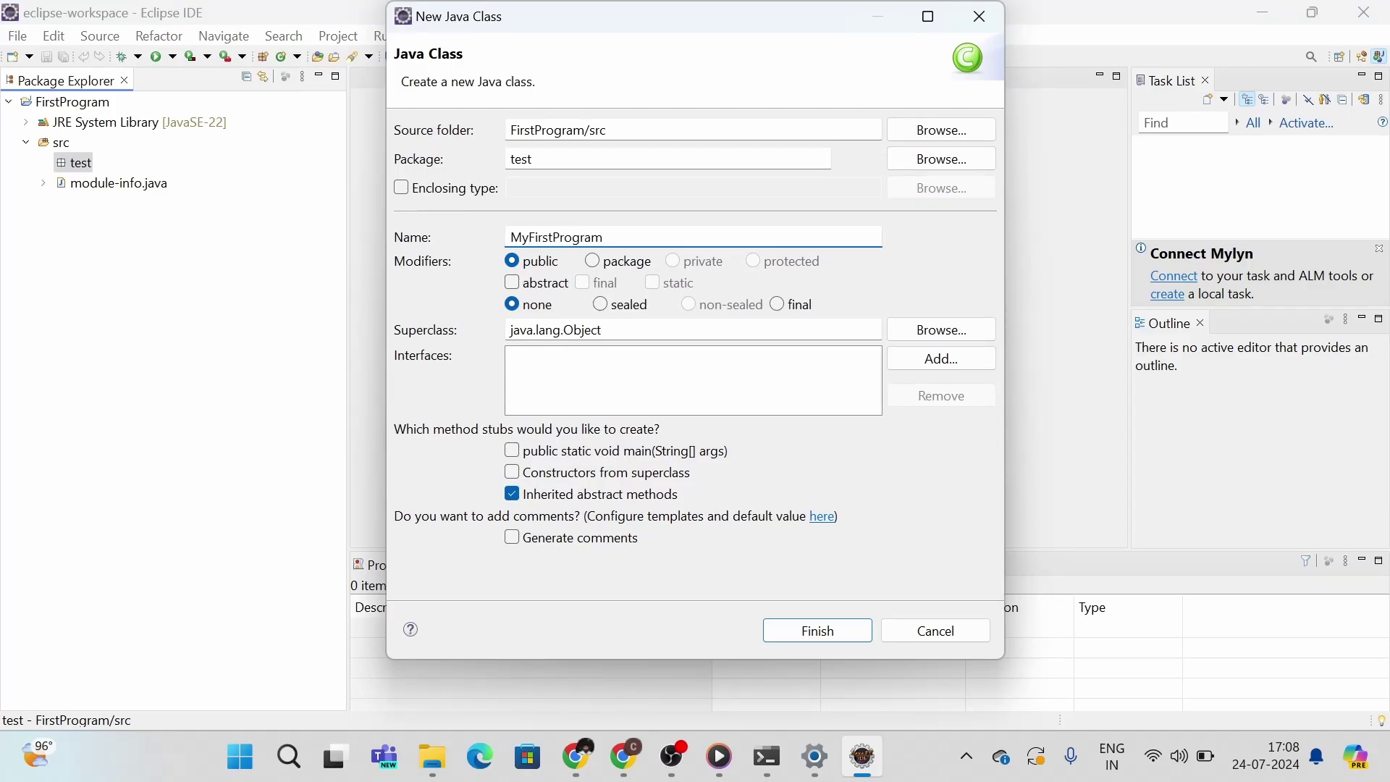
left_click(512, 451)
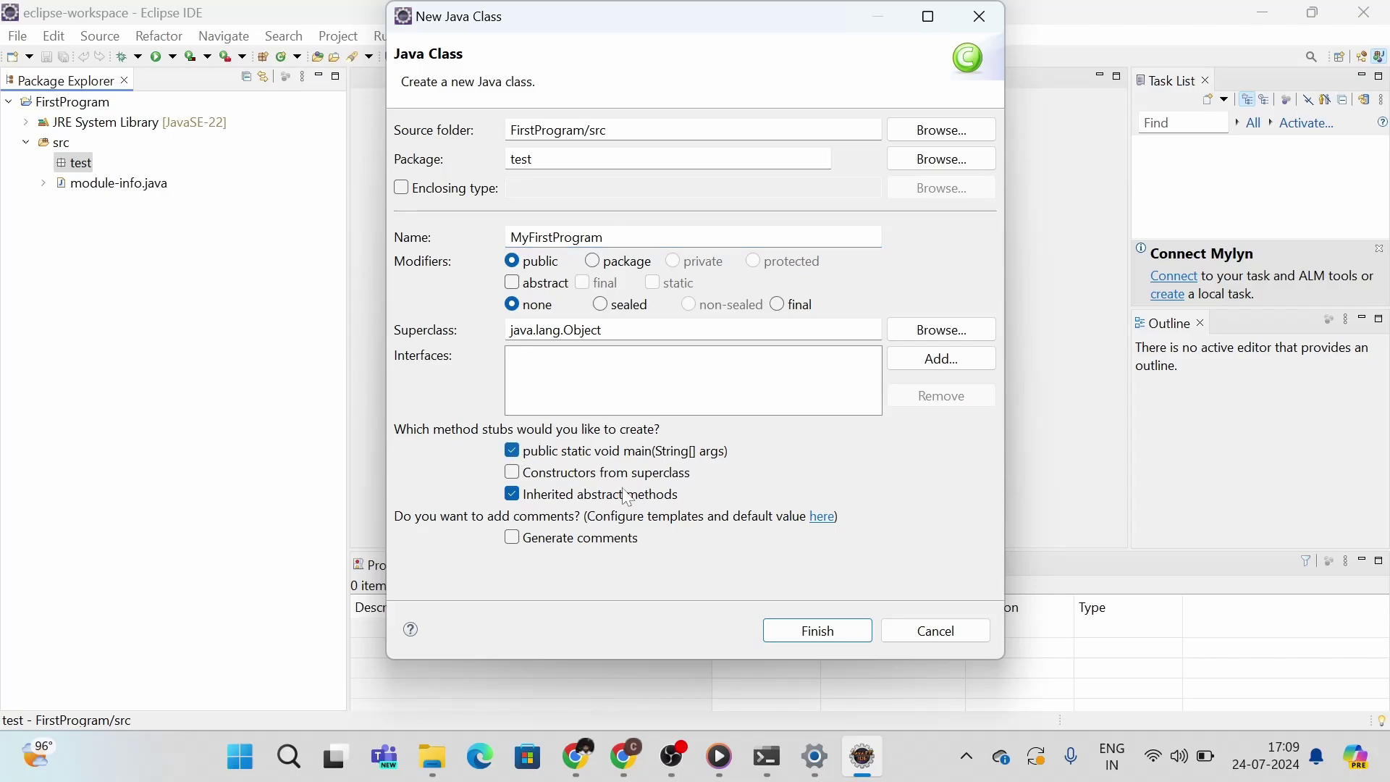
left_click(837, 636)
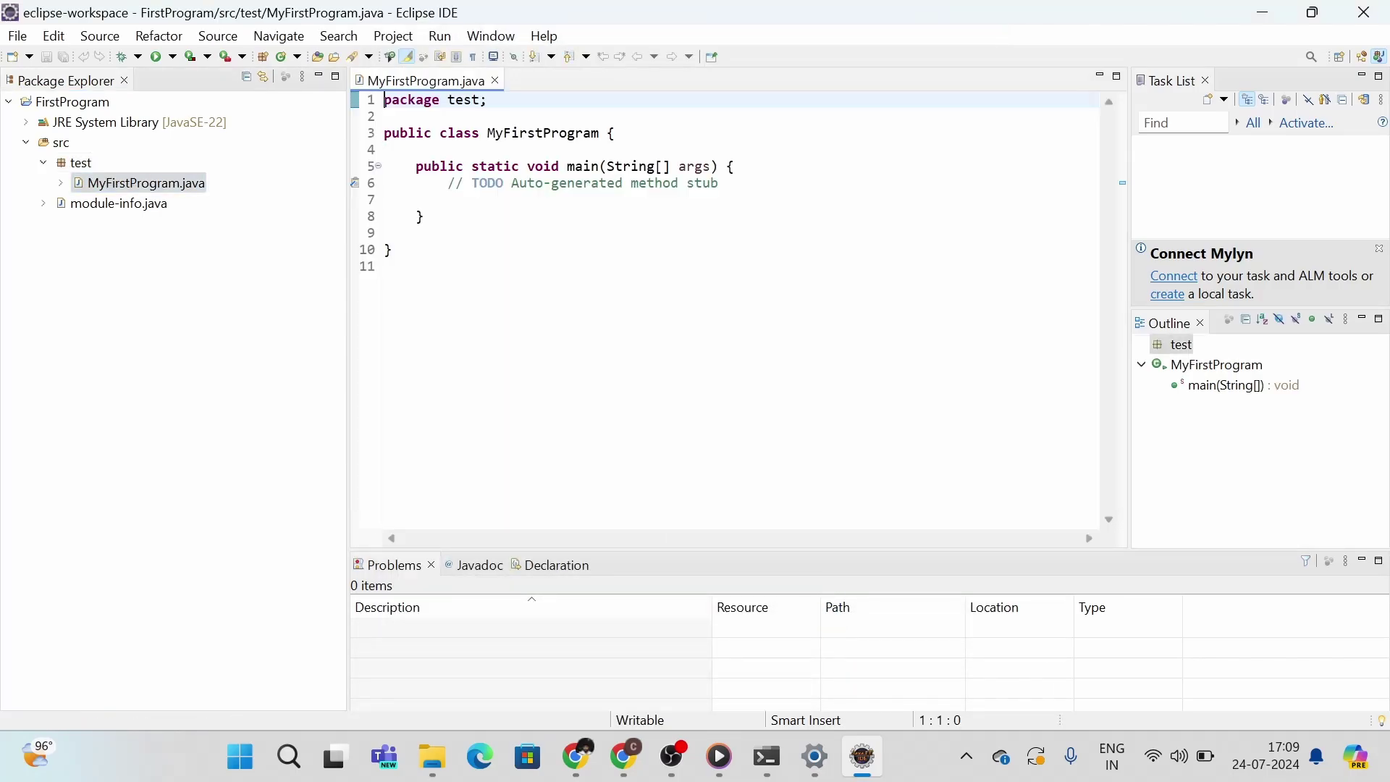
Delete the auto-generated TODO comment from the main method and start a new line below it
key("shift+End")
key("Delete")
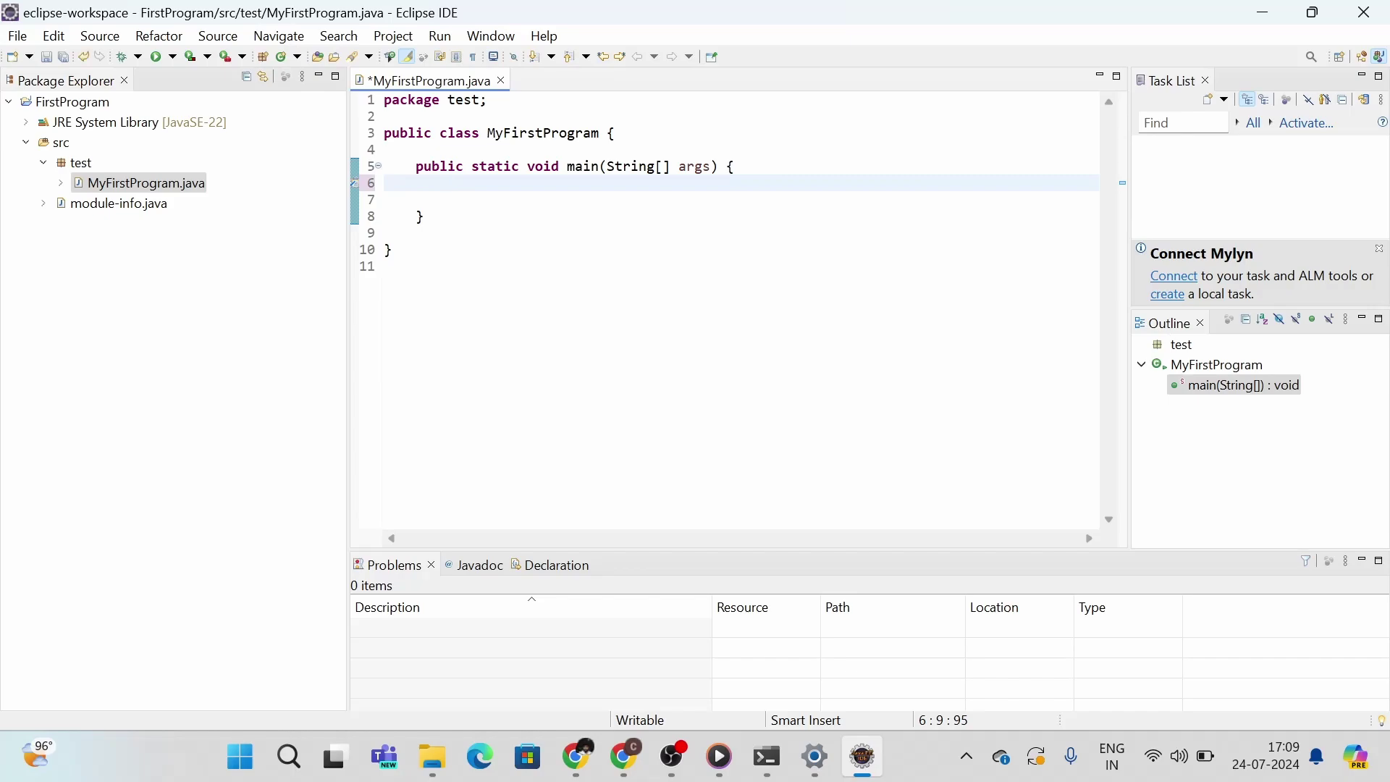
key("Return")
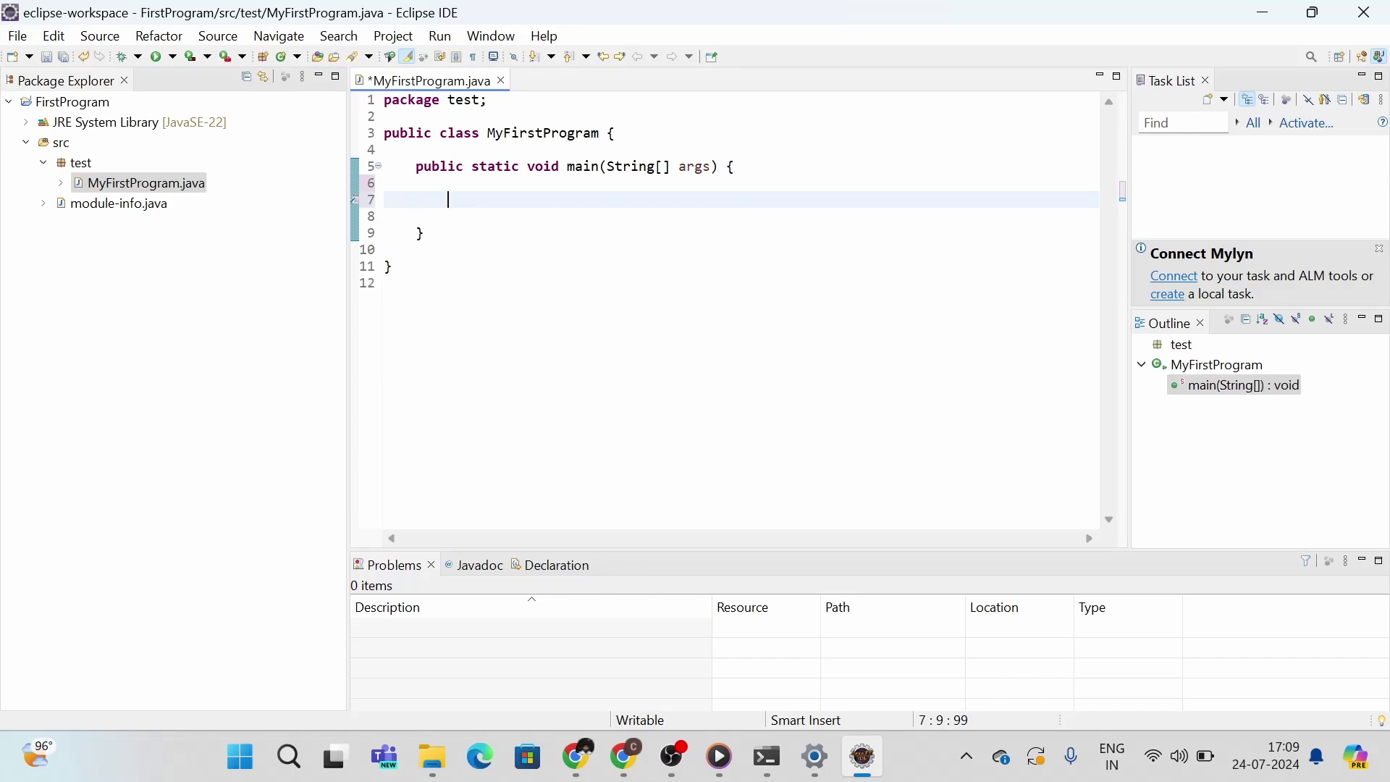
type("Syso")
key("ctrl+space")
type("o")
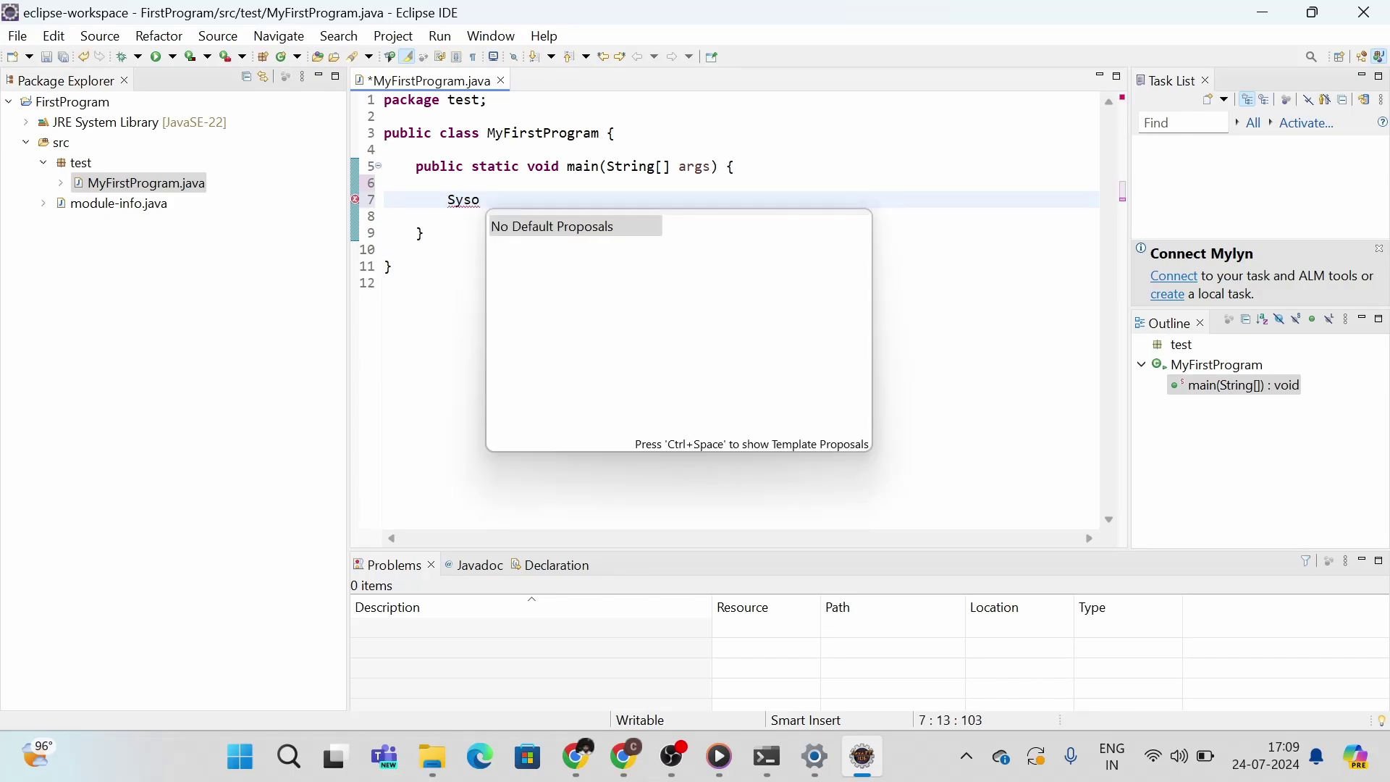
key("BackSpace")
key("BackSpace")
key("BackSpace")
key("BackSpace")
Insert a System.out.println statement in the main method with a string that starts with "Welcome to "
type("syso")
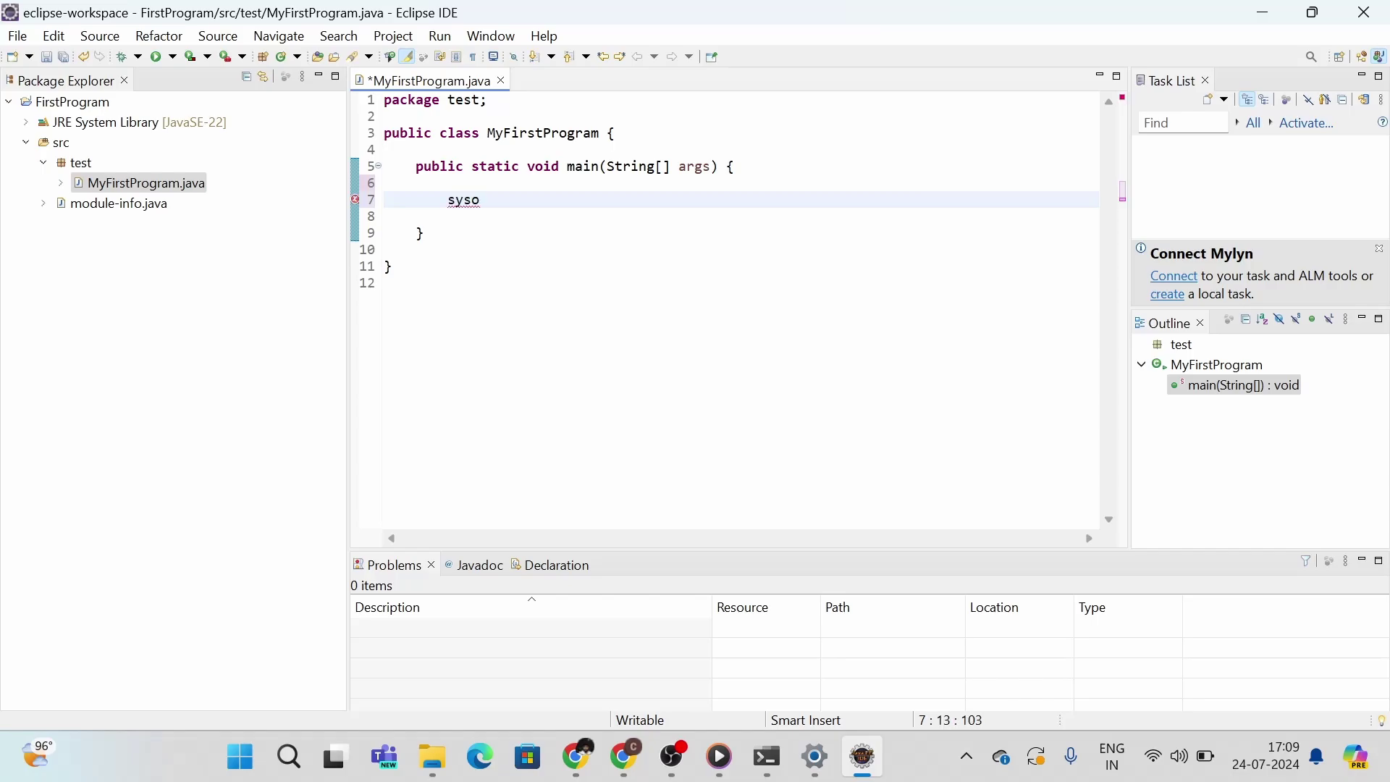
key("ctrl+space")
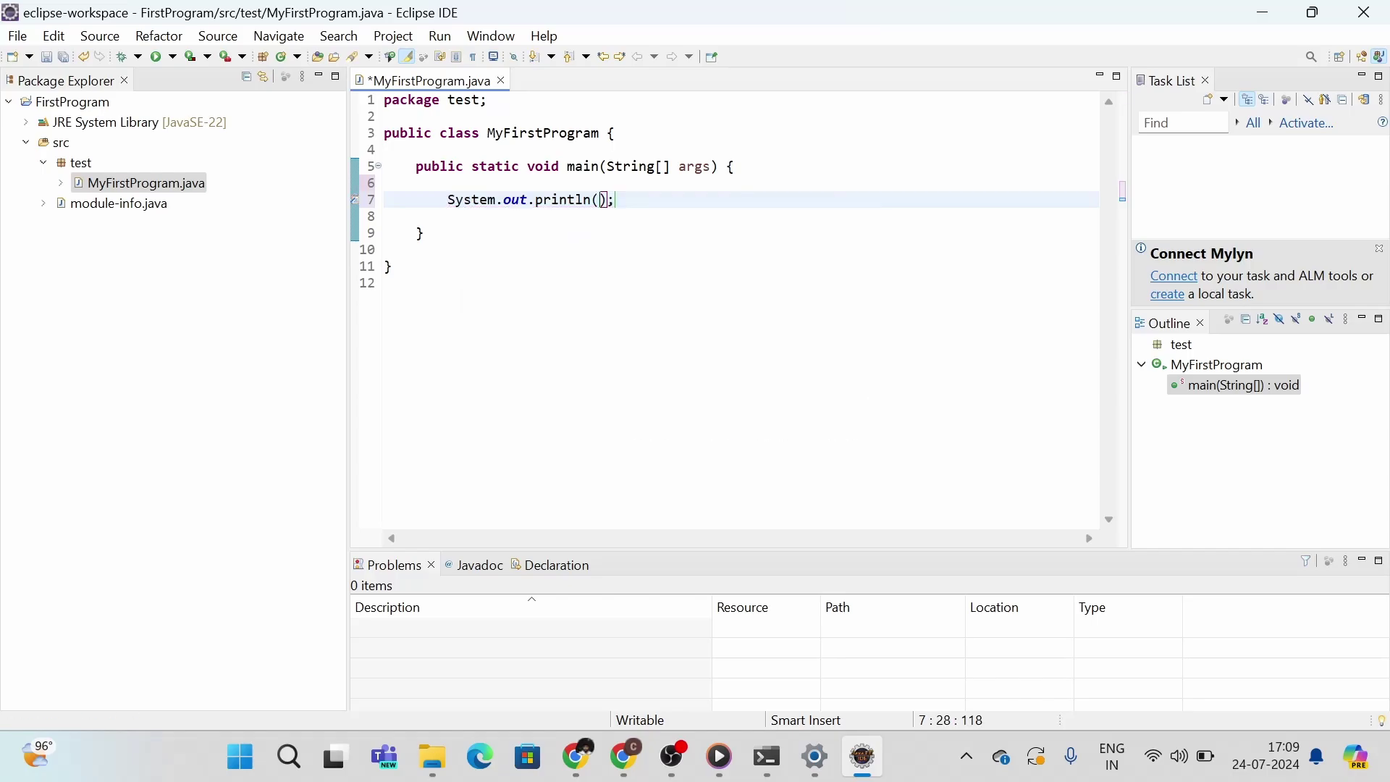
type("\"Welcome to")
type("C")
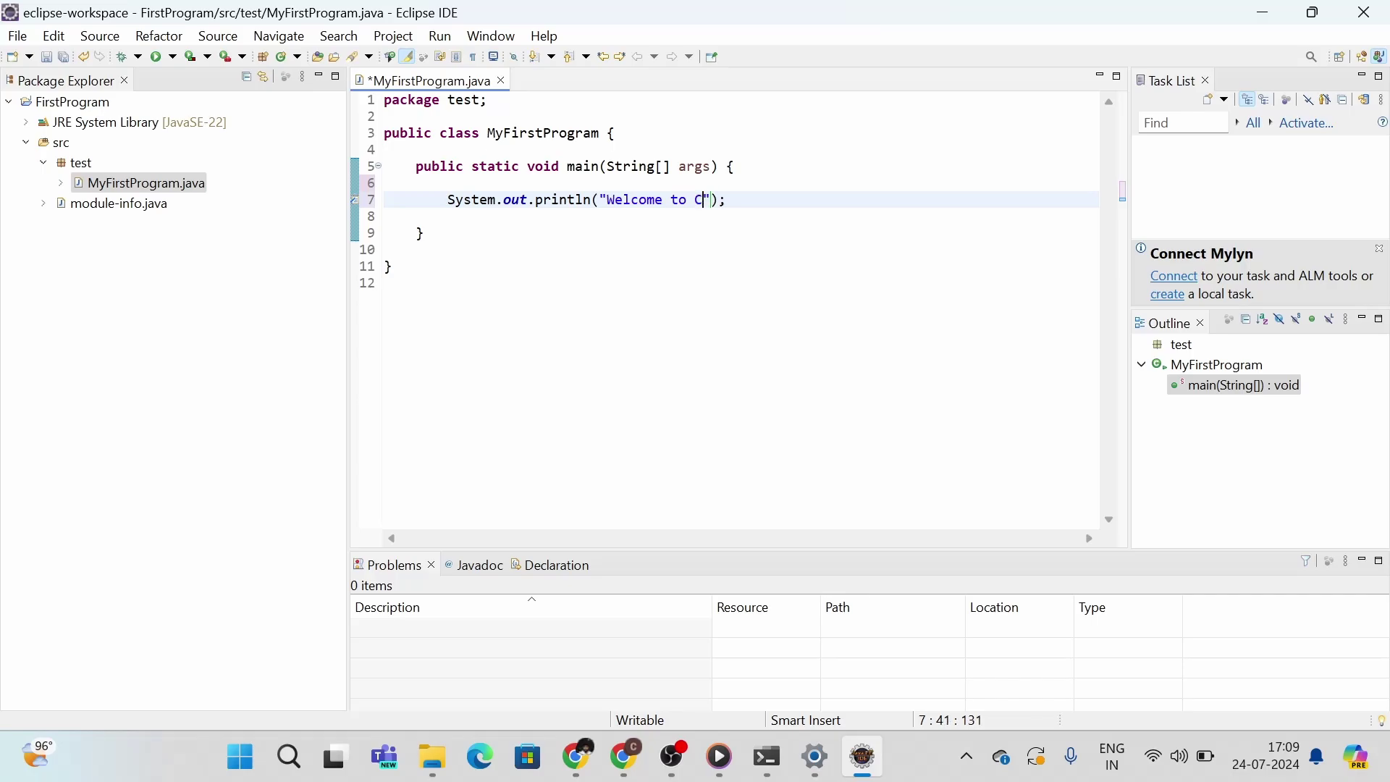
key("BackSpace")
key("Right")
key("BackSpace")
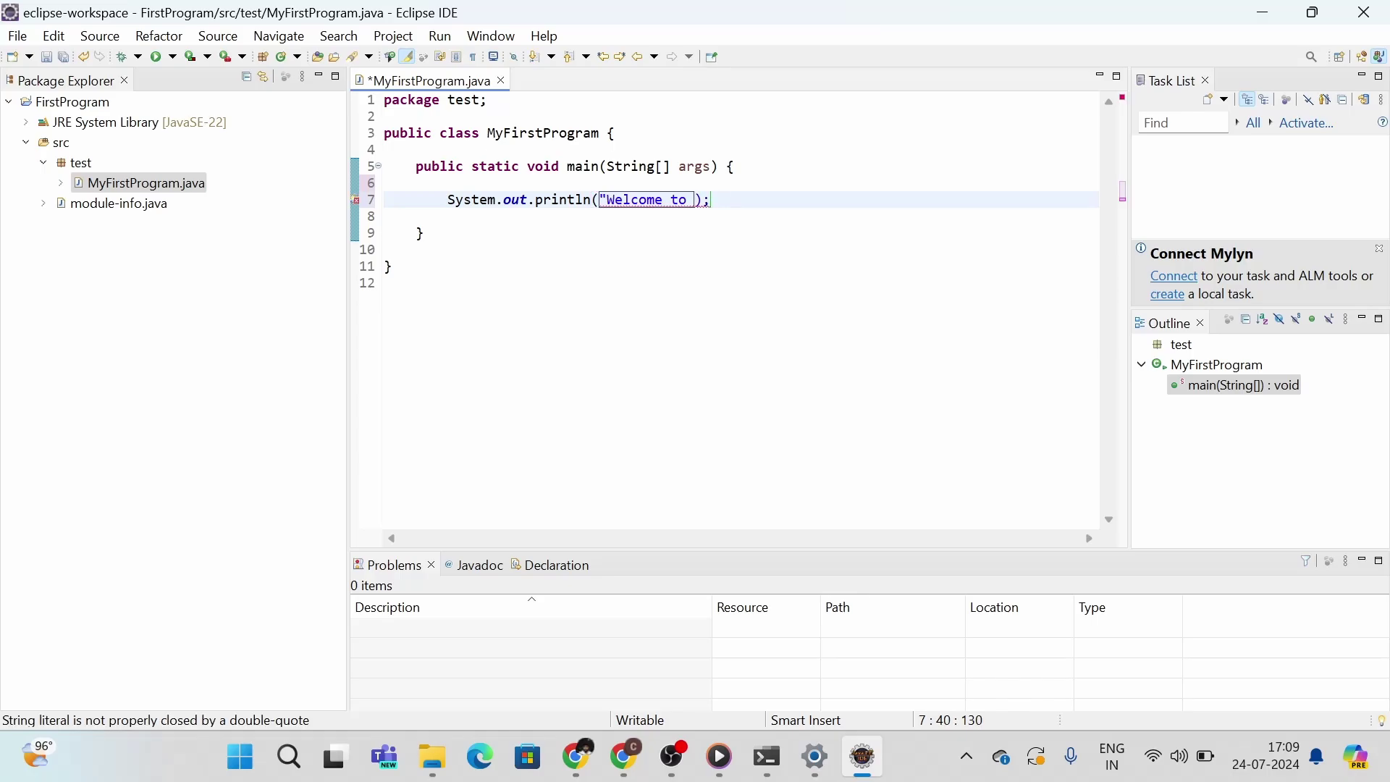
Complete the println message as "Welcome to Java World!!!!!" with its closing quotation mark before the parenthesis
type("Java WOn")
key("BackSpace")
key("BackSpace")
type("orld")
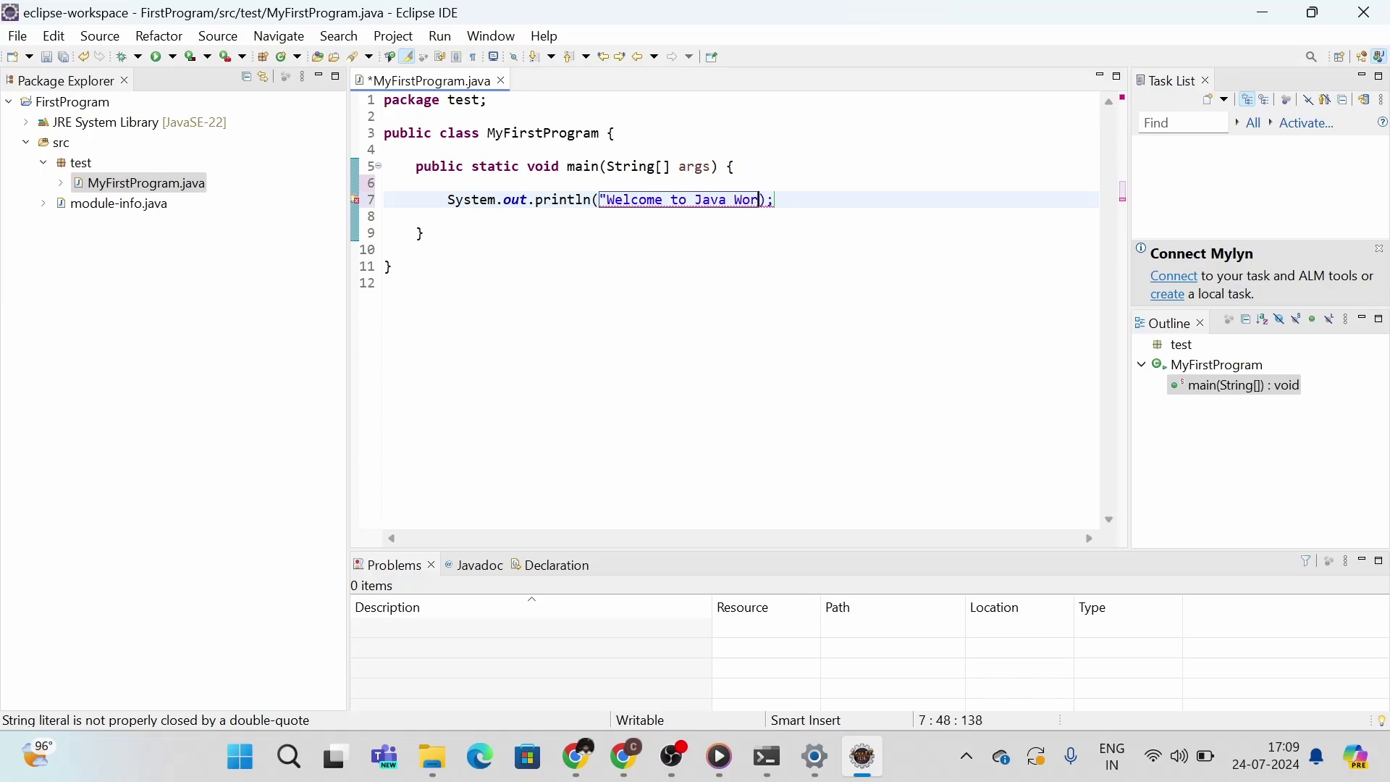
type("!!!!!")
key("End")
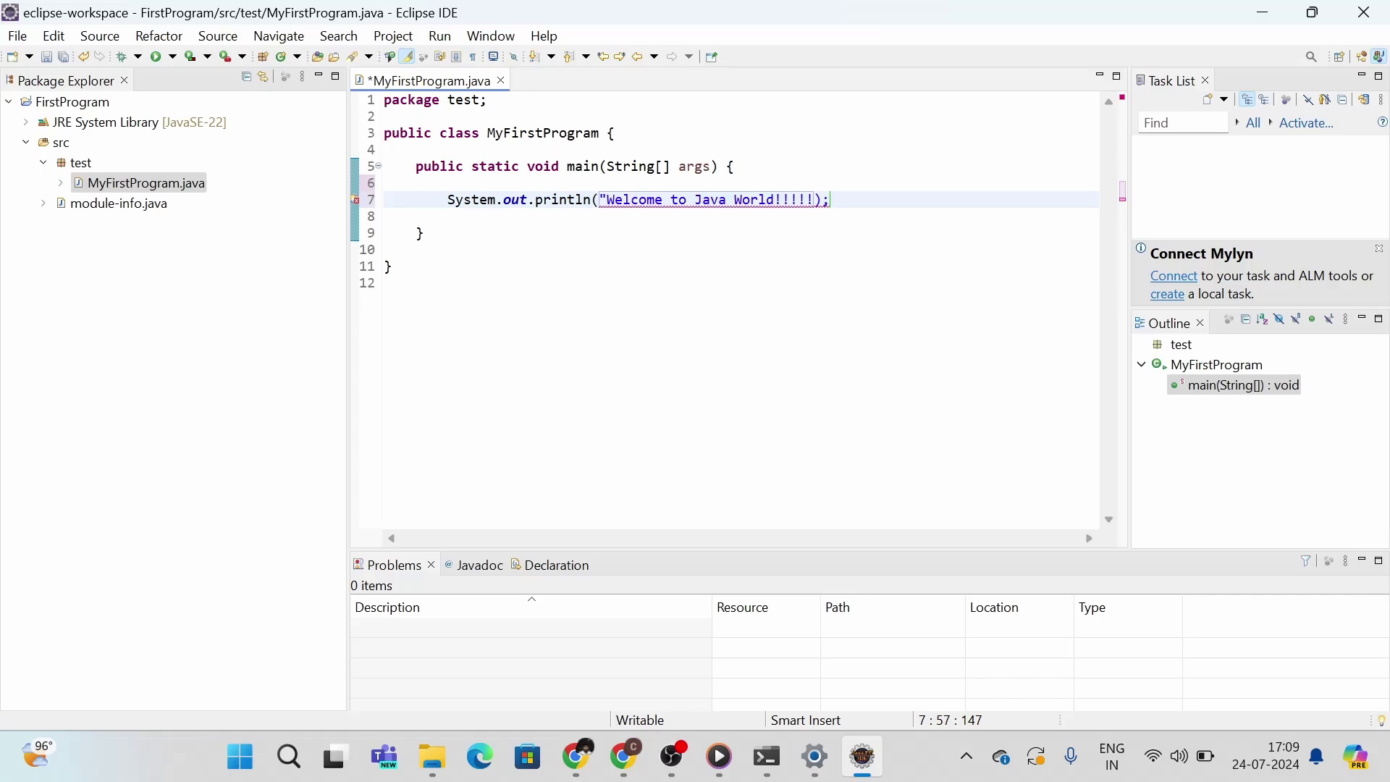
left_click(814, 200)
type("\"")
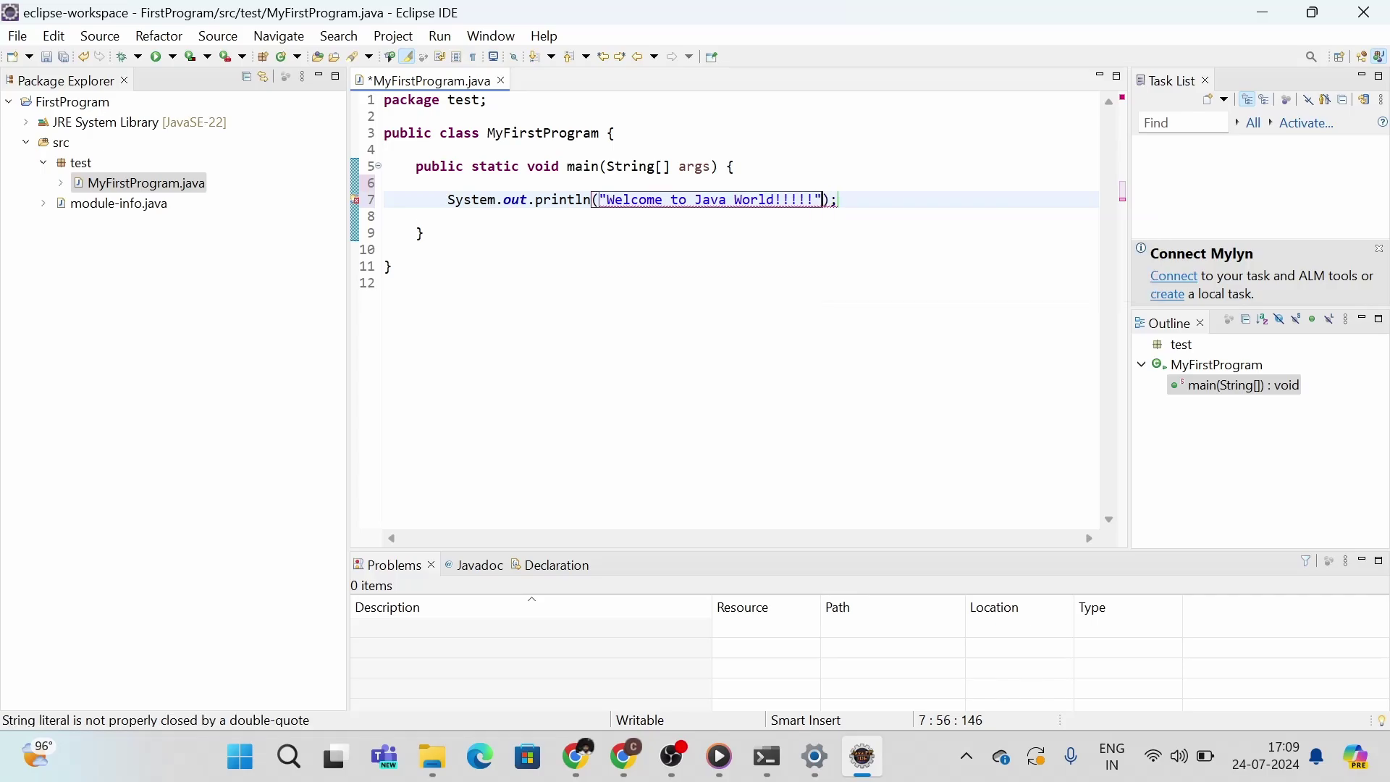
Format and save MyFirstProgram.java and run it as a Java application
key("ctrl+shift+f")
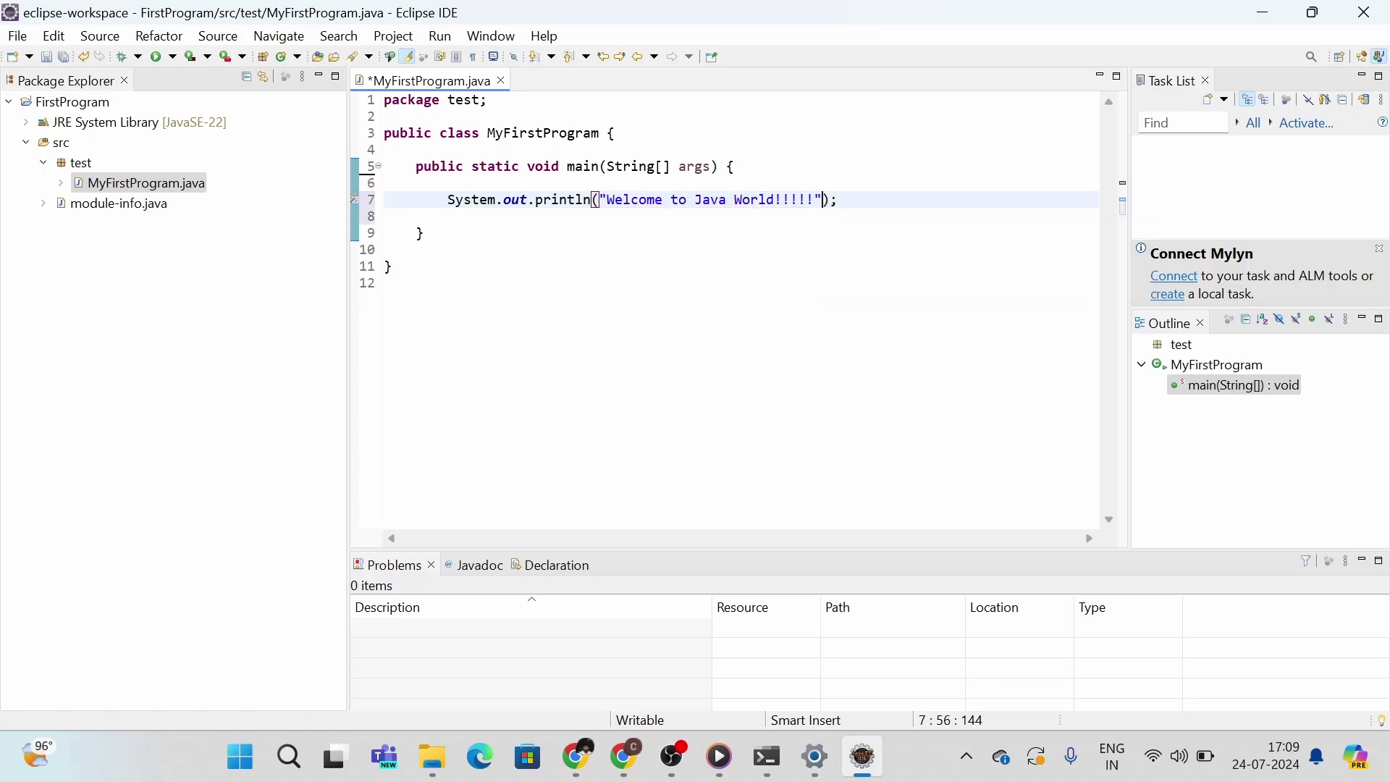
key("ctrl+s")
right_click(850, 227)
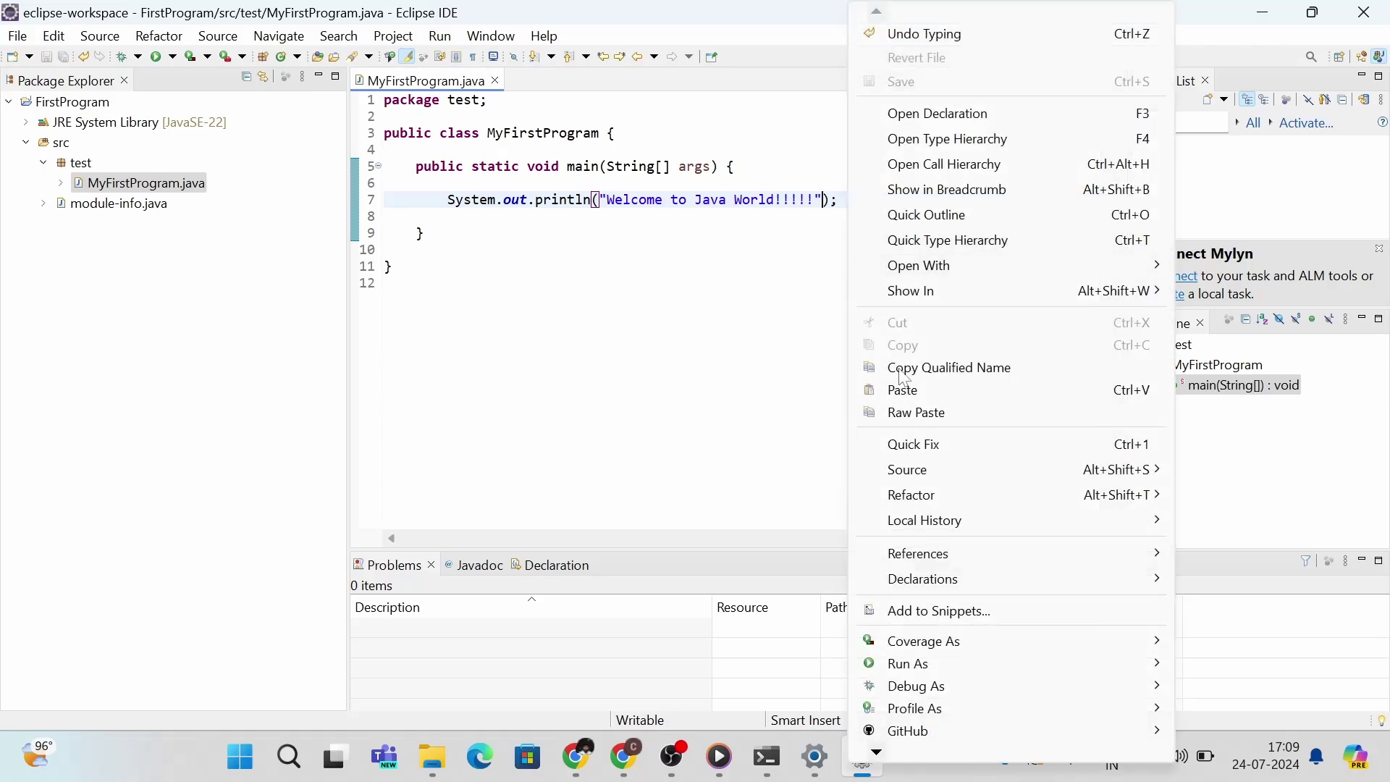
mouse_move(933, 668)
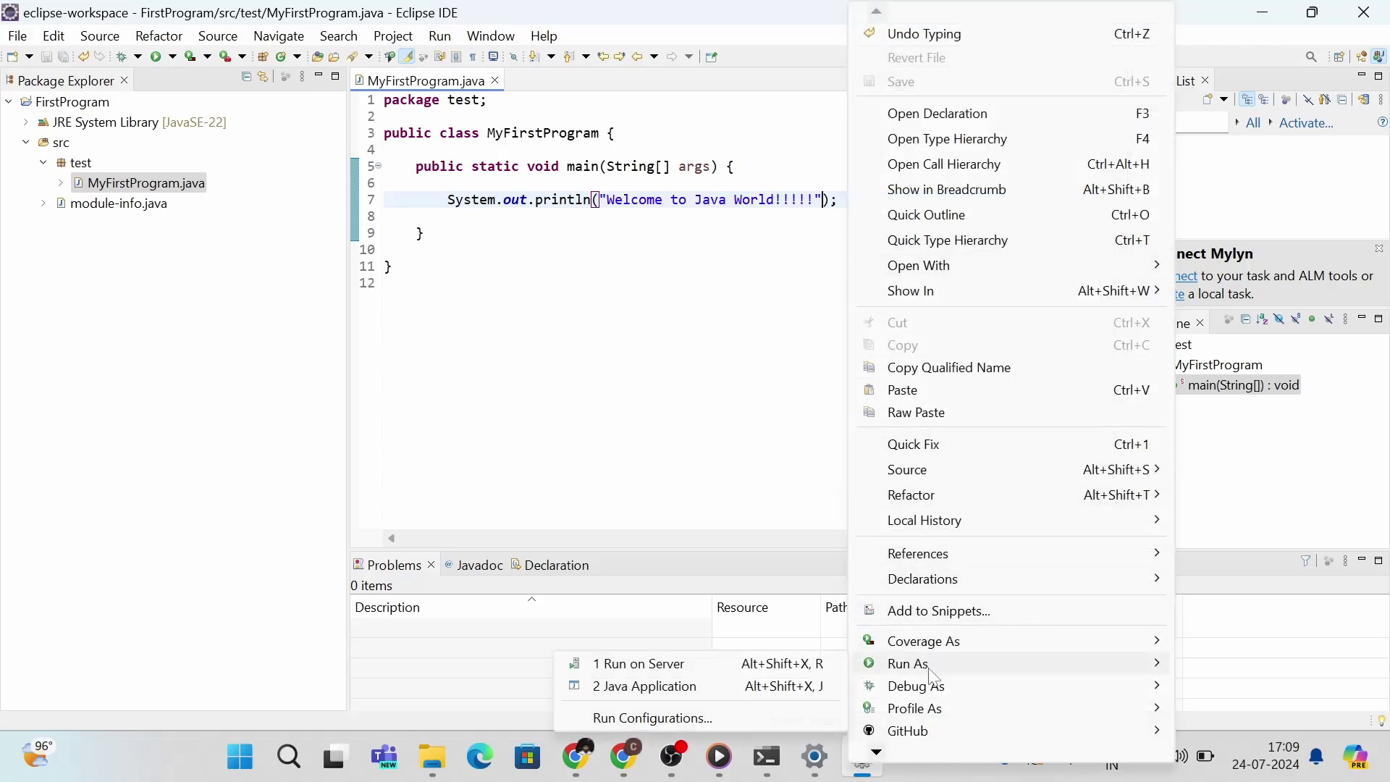
left_click(716, 685)
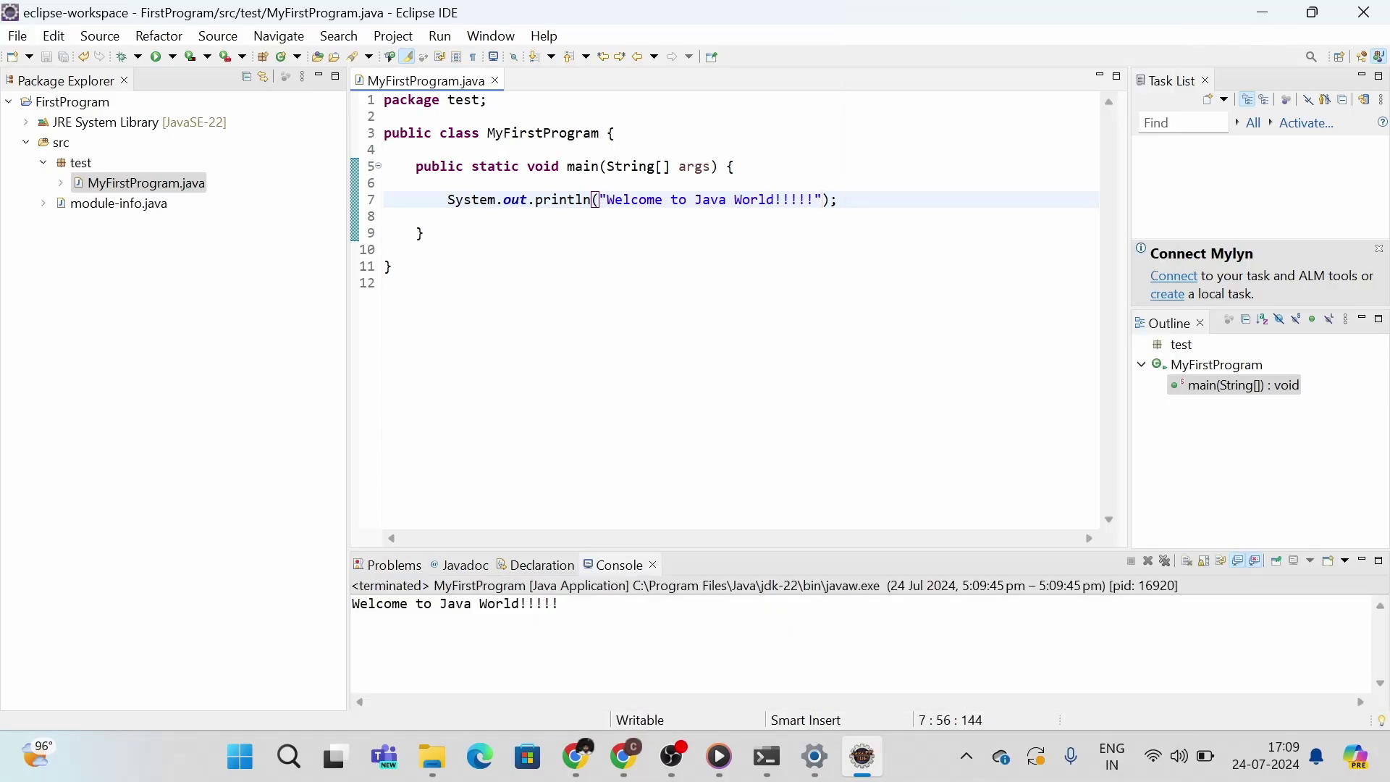
left_click_drag(353, 604, 561, 604)
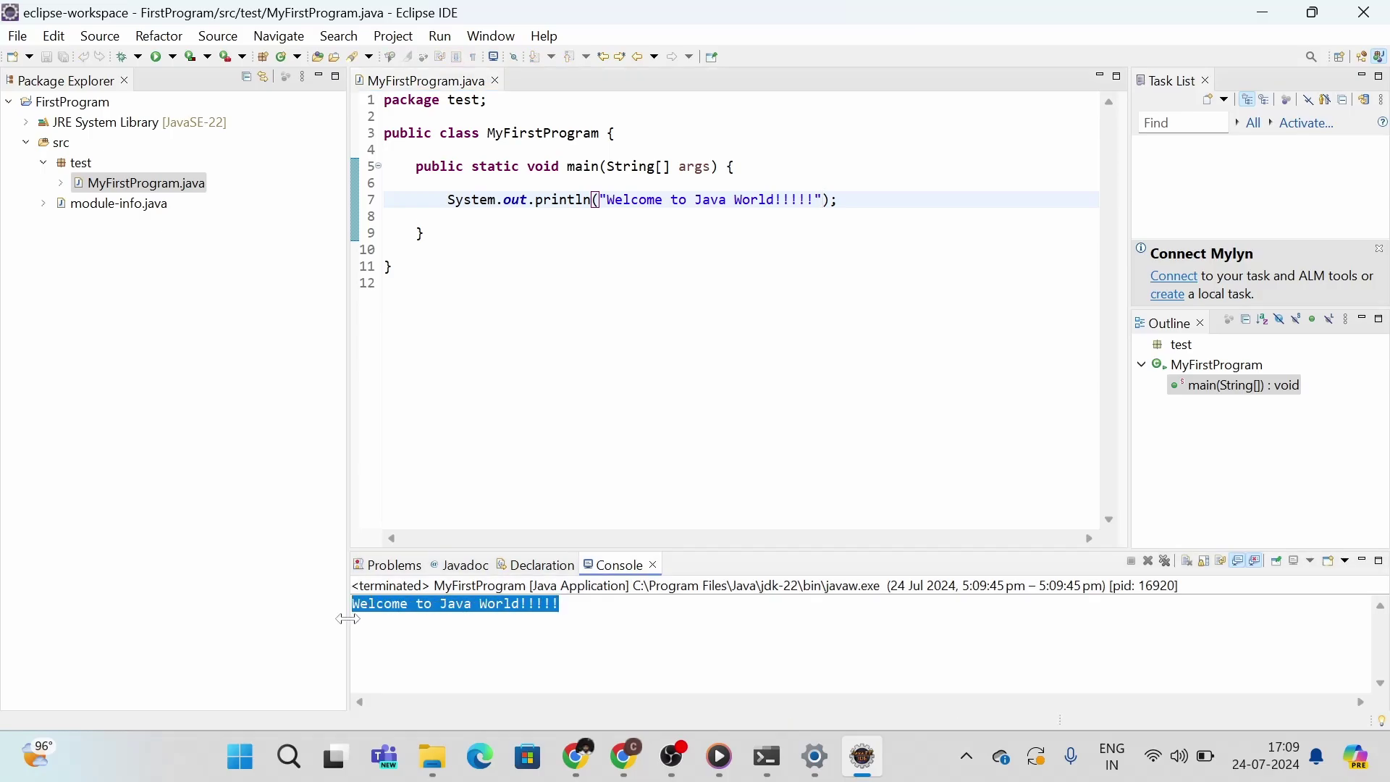
left_click(579, 615)
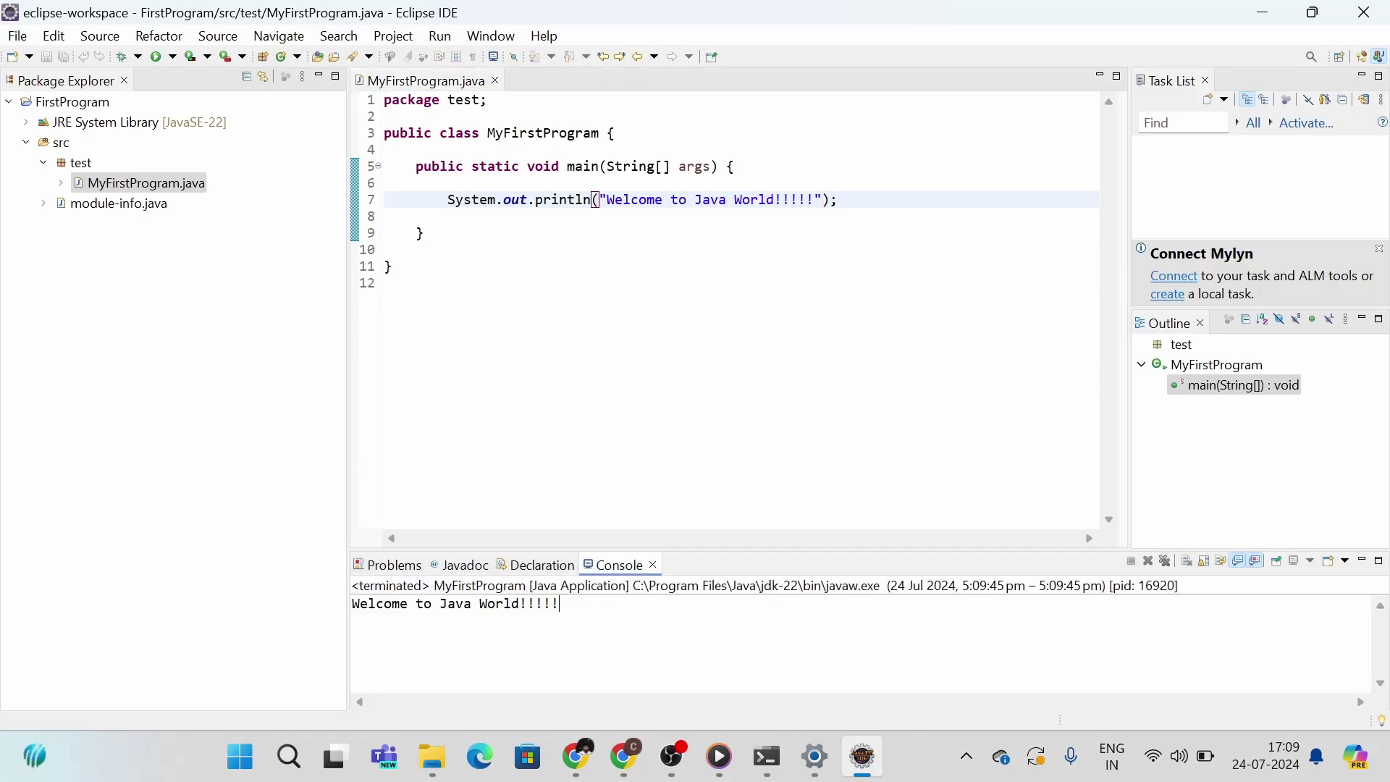
left_click(386, 249)
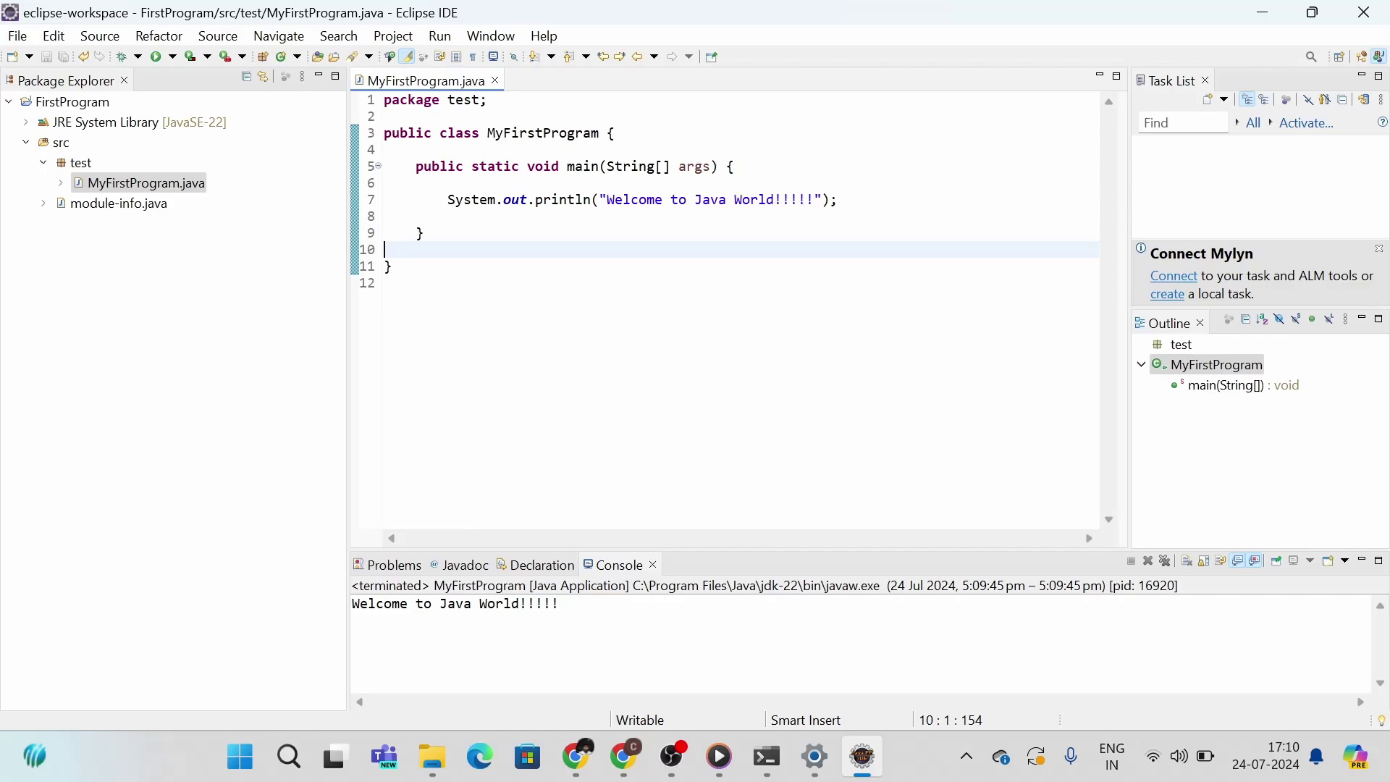
left_click(425, 233)
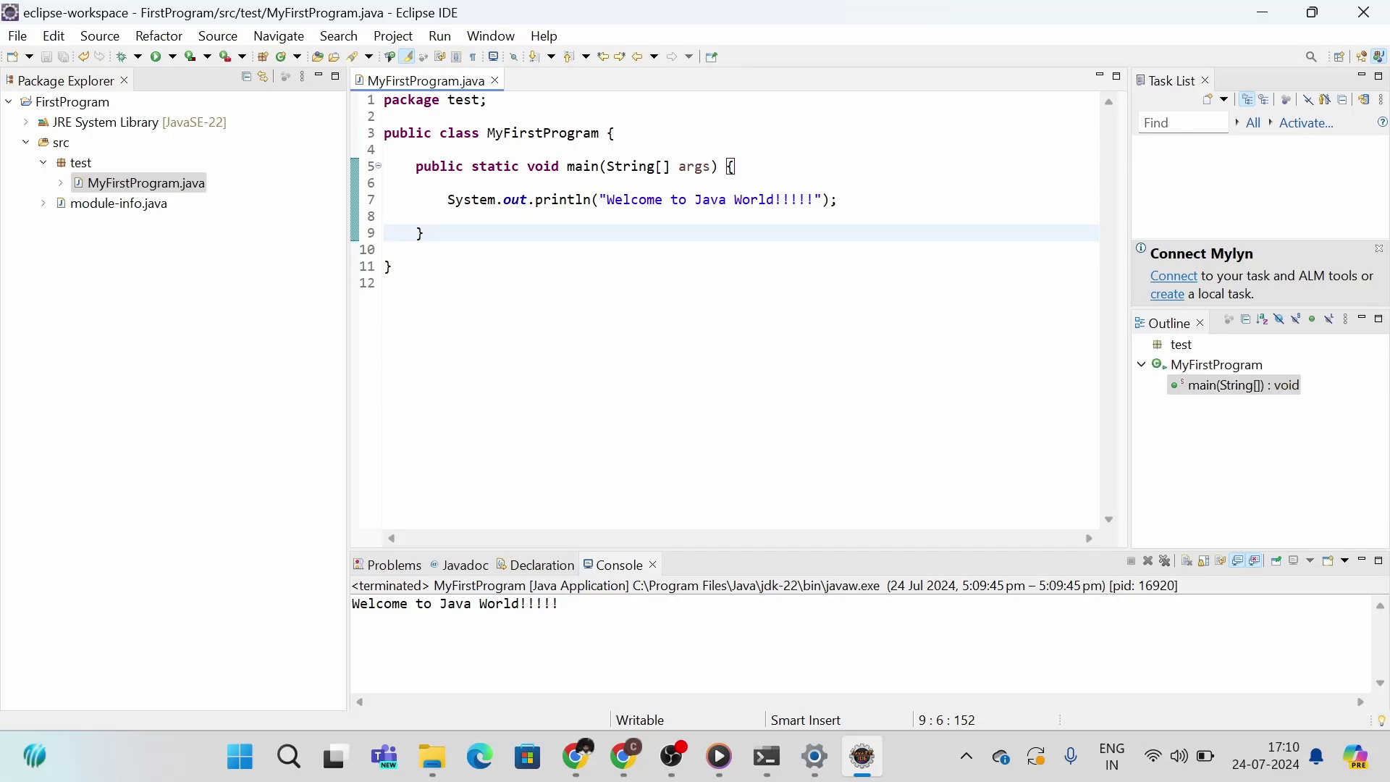
mouse_move(878, 766)
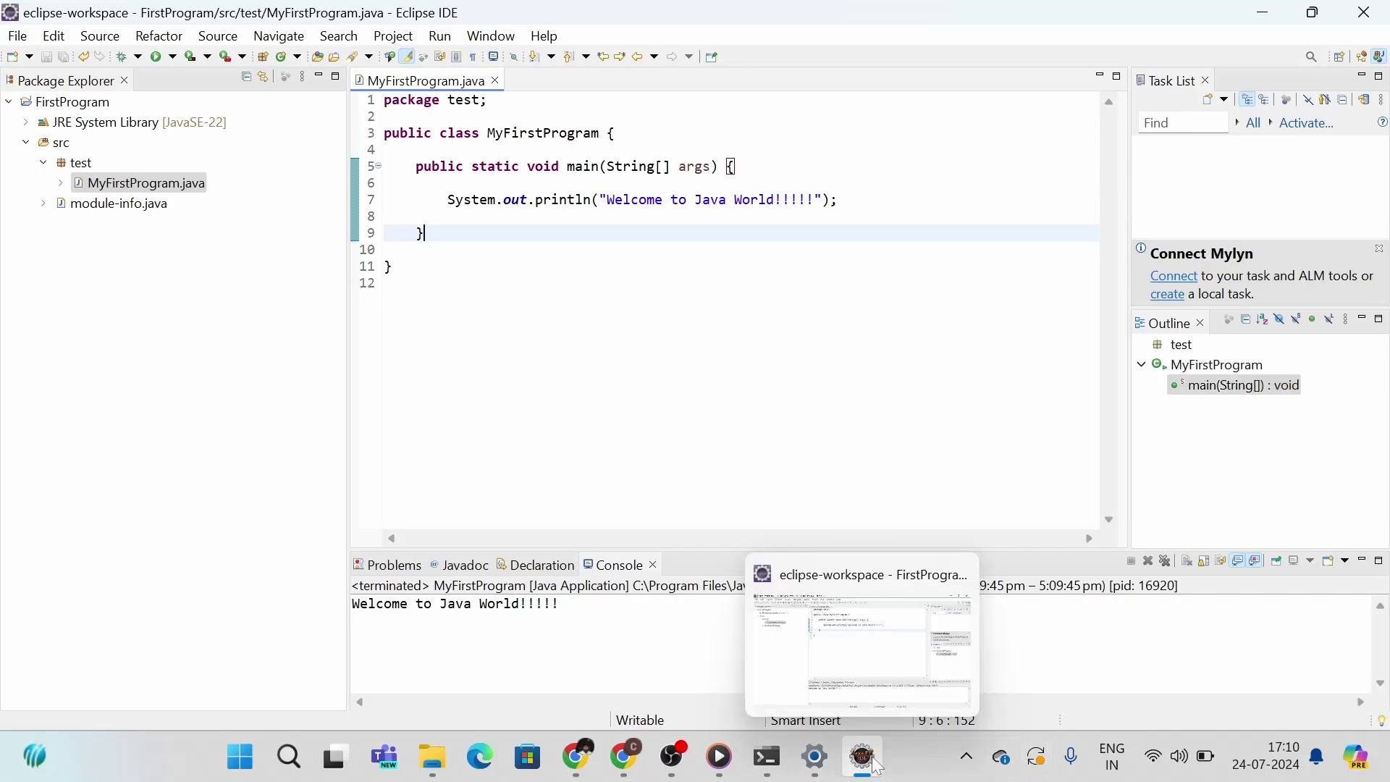